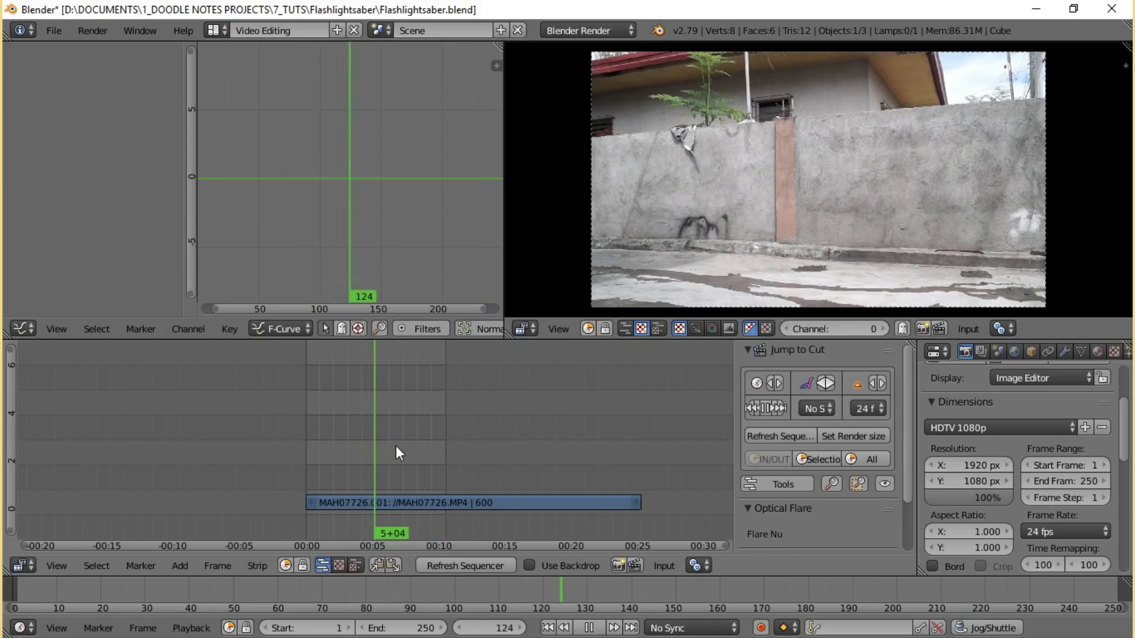
Step: Cut the MAH07726 movie strip at frame 252 and delete the part before the cut
{"action": "key", "text": "alt+a"}
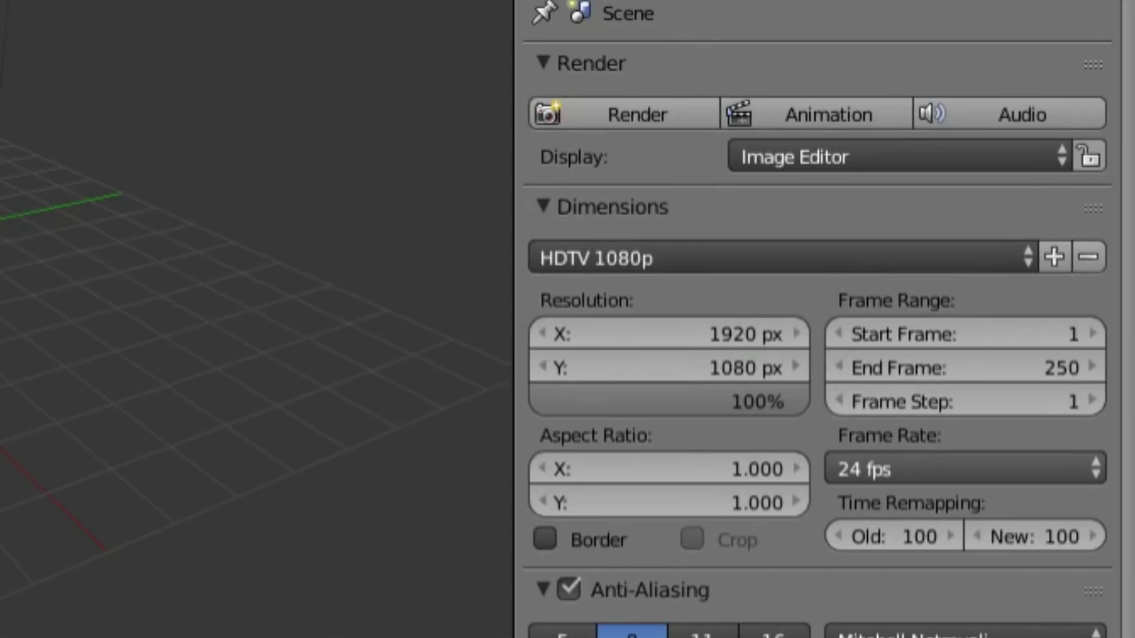
{"action": "left_click", "coordinate": [963, 469]}
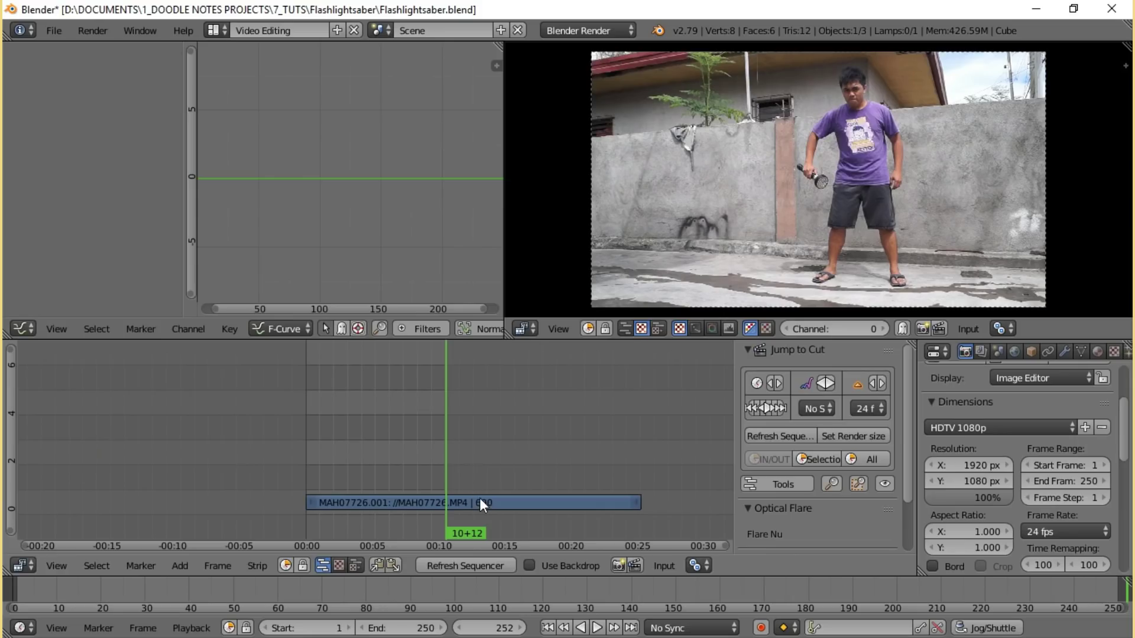
{"action": "right_click", "coordinate": [480, 499]}
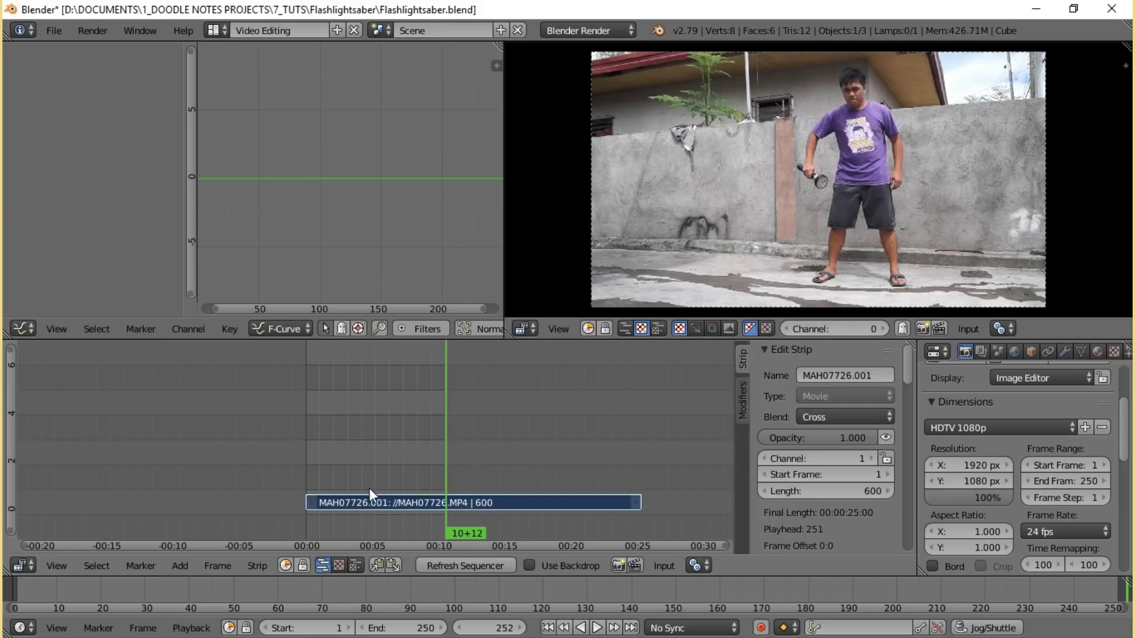
{"action": "key", "text": "k"}
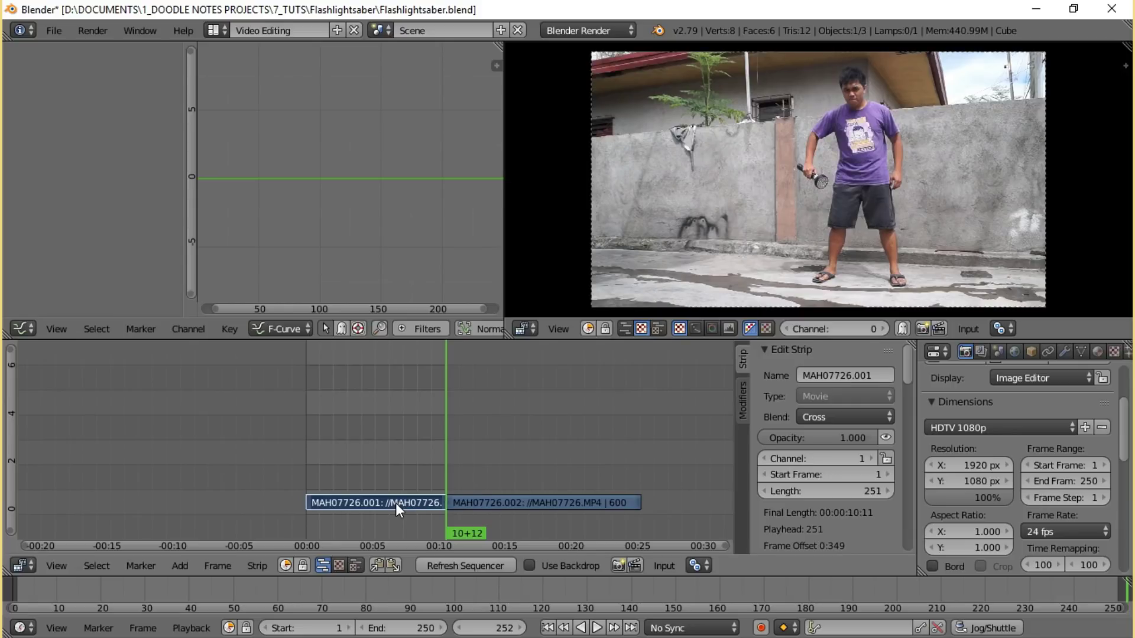
{"action": "key", "text": "x"}
{"action": "left_click", "coordinate": [395, 504]}
Step: Snap the remaining MAH07726 strip to the start of the timeline at frame 1
{"action": "right_click", "coordinate": [495, 506]}
{"action": "key", "text": "shift+Left"}
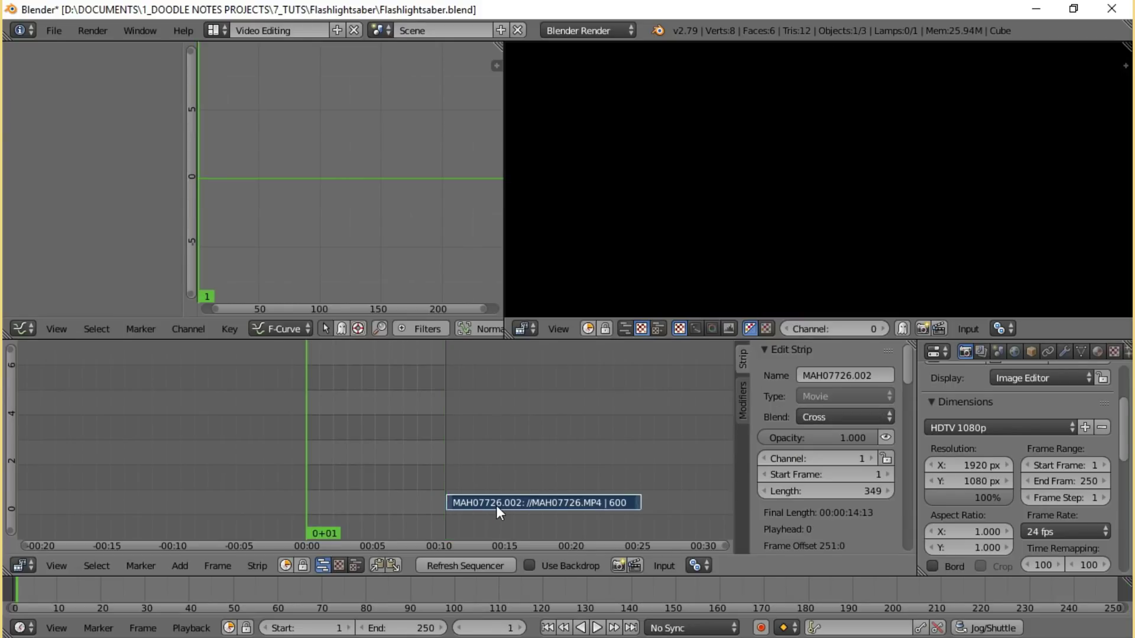
{"action": "key", "text": "shift+s"}
{"action": "left_click_drag", "start_coordinate": [327, 439], "coordinate": [387, 435]}
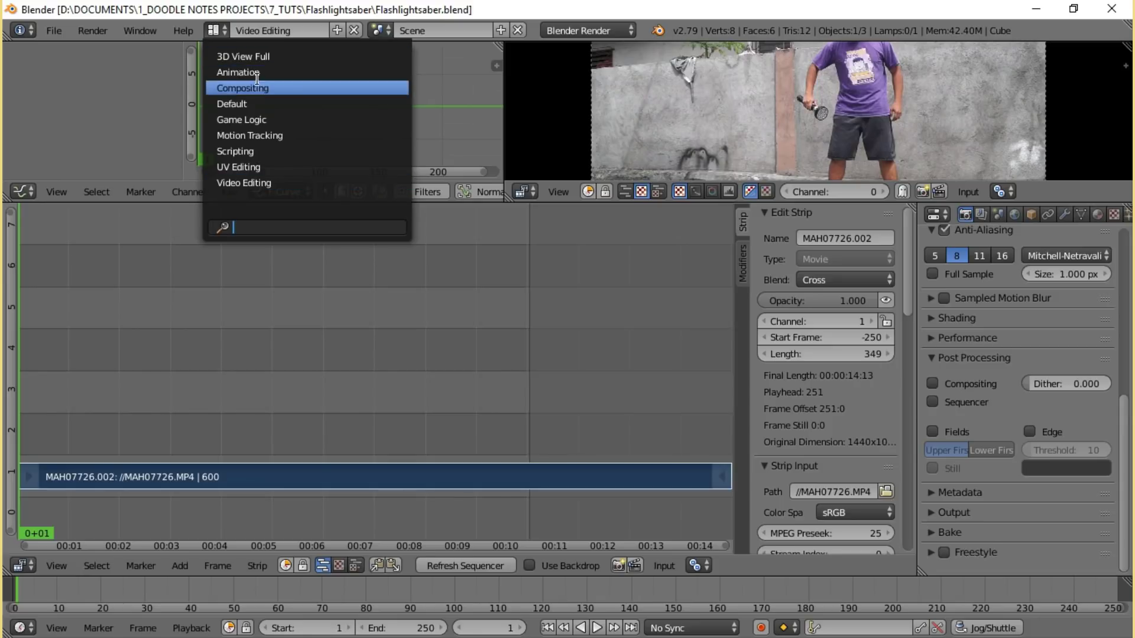
Step: Switch to the Motion Tracking layout and open the 1_raw PNG image sequence from the RAW Footage folder as a clip
{"action": "left_click", "coordinate": [273, 137]}
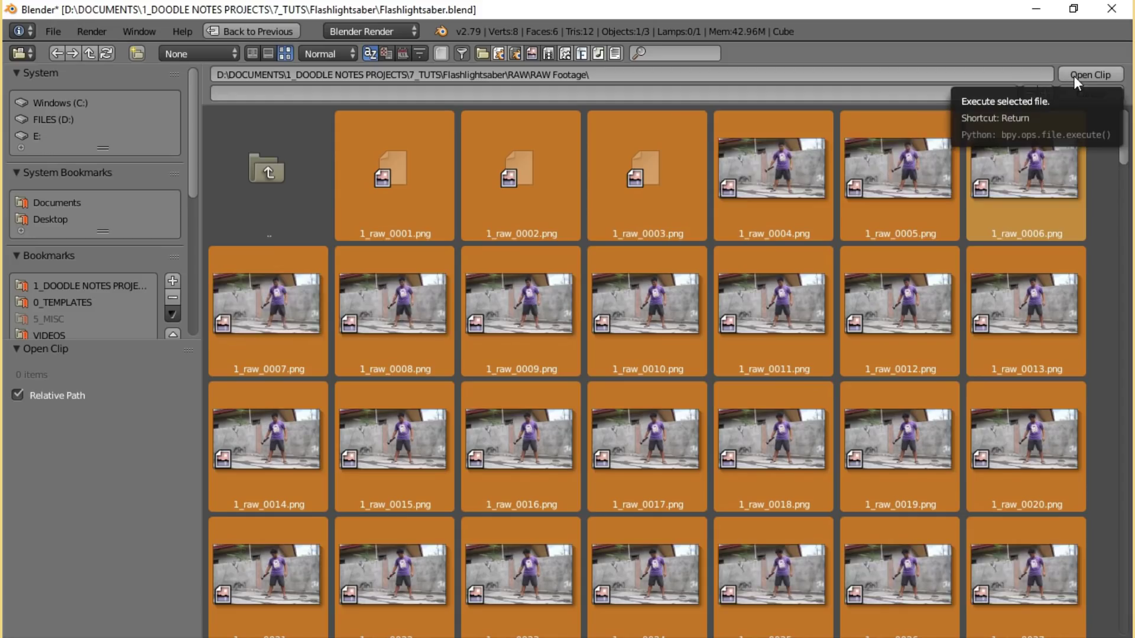
{"action": "left_click", "coordinate": [1073, 76]}
Step: Add one tracking marker on the flashlight's white ring and a second on the tail end of its handle at frame 5
{"action": "scroll", "coordinate": [511, 431], "scroll_direction": "down", "scroll_amount": 4}
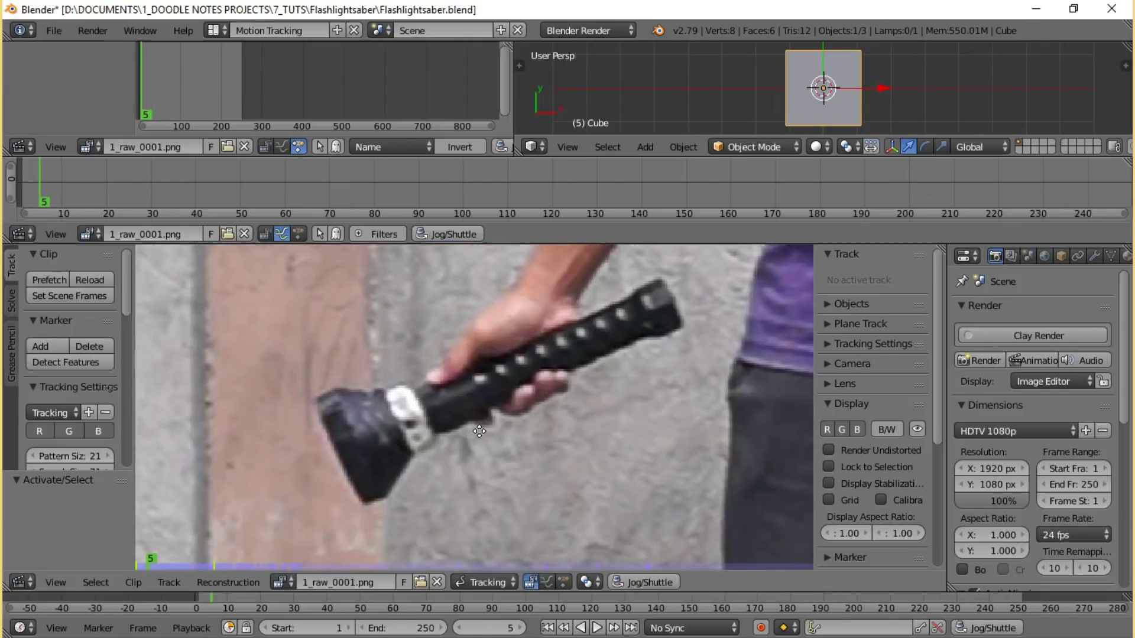
{"action": "middle_click_drag", "start_coordinate": [506, 408], "coordinate": [502, 421]}
{"action": "scroll", "coordinate": [503, 421], "scroll_direction": "down", "scroll_amount": 1}
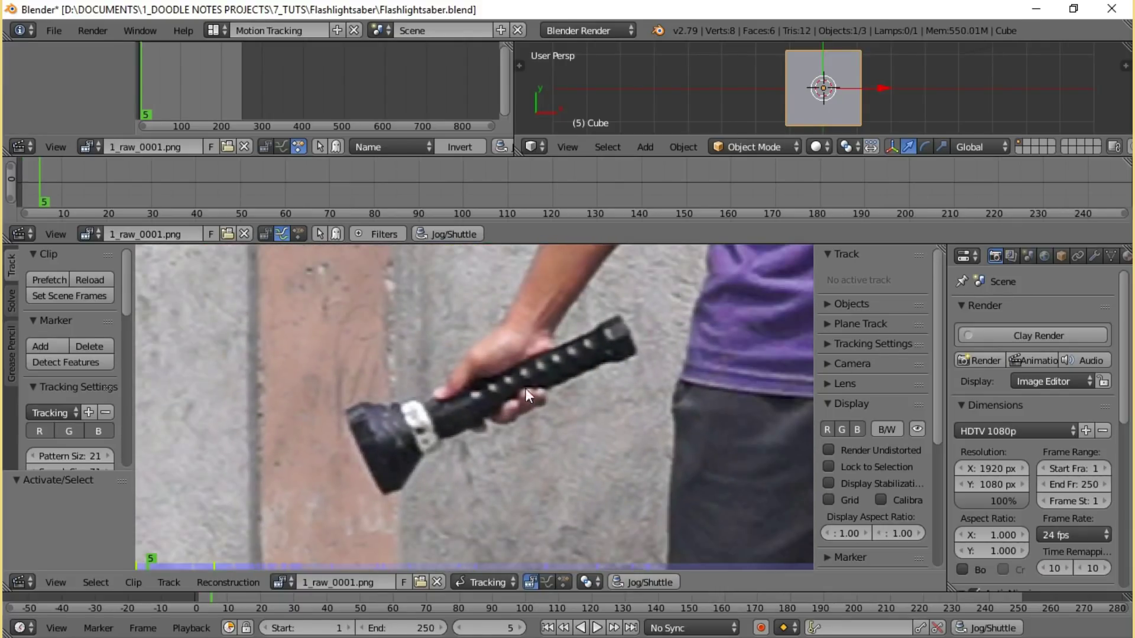
{"action": "left_click", "coordinate": [420, 422], "text": "ctrl"}
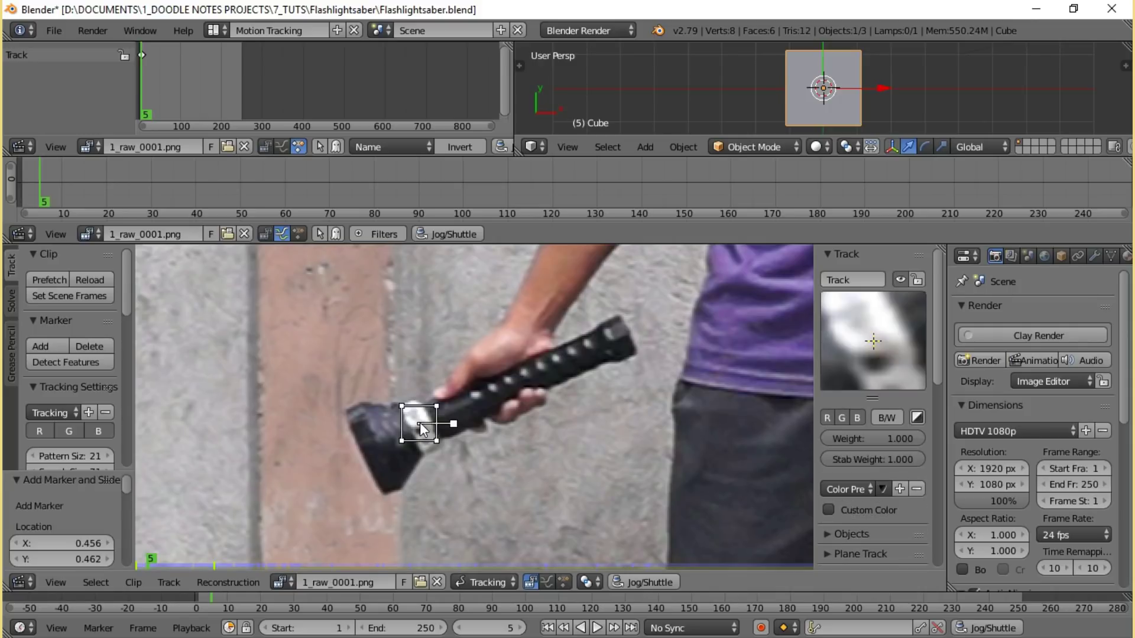
{"action": "left_click", "coordinate": [626, 331], "text": "ctrl"}
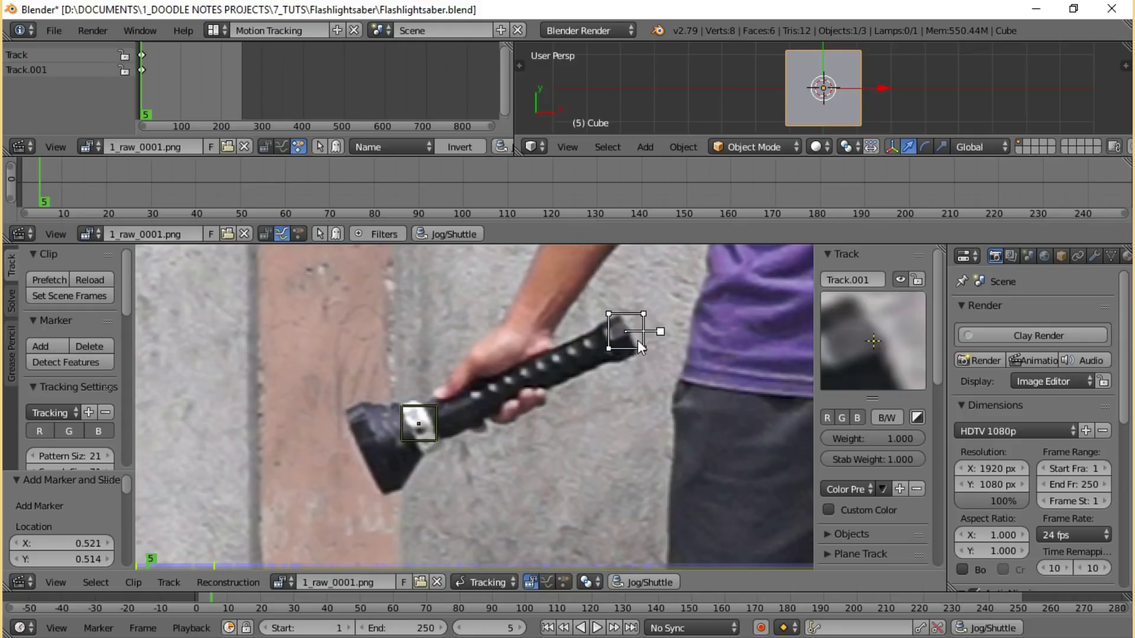
{"action": "left_click_drag", "start_coordinate": [640, 346], "coordinate": [640, 350]}
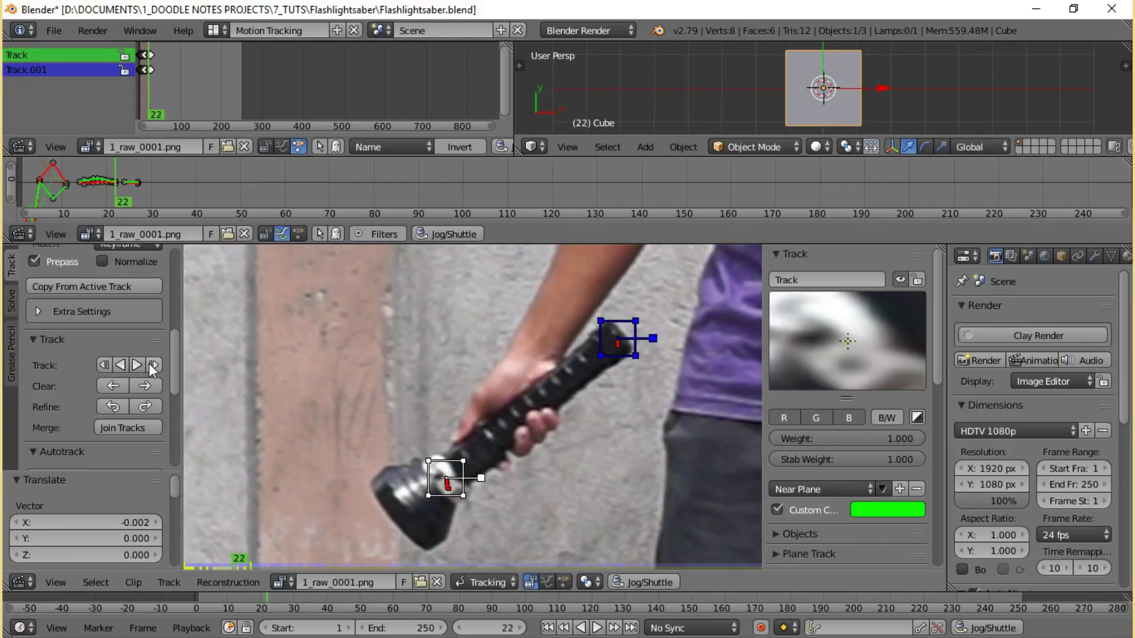
Step: Review the tracked frames backwards and realign the marker on the flashlight's white ring at frame 21
{"action": "key", "text": "Left"}
{"action": "key", "text": "Left"}
{"action": "key", "text": "Left"}
{"action": "key", "text": "Left"}
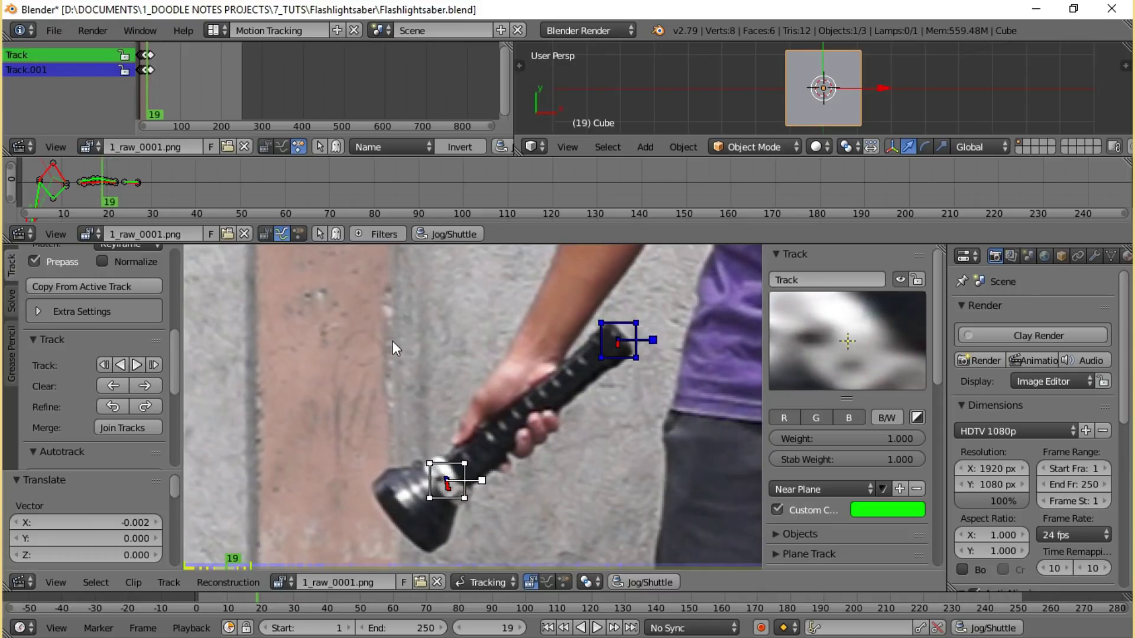
{"action": "key", "text": "Left"}
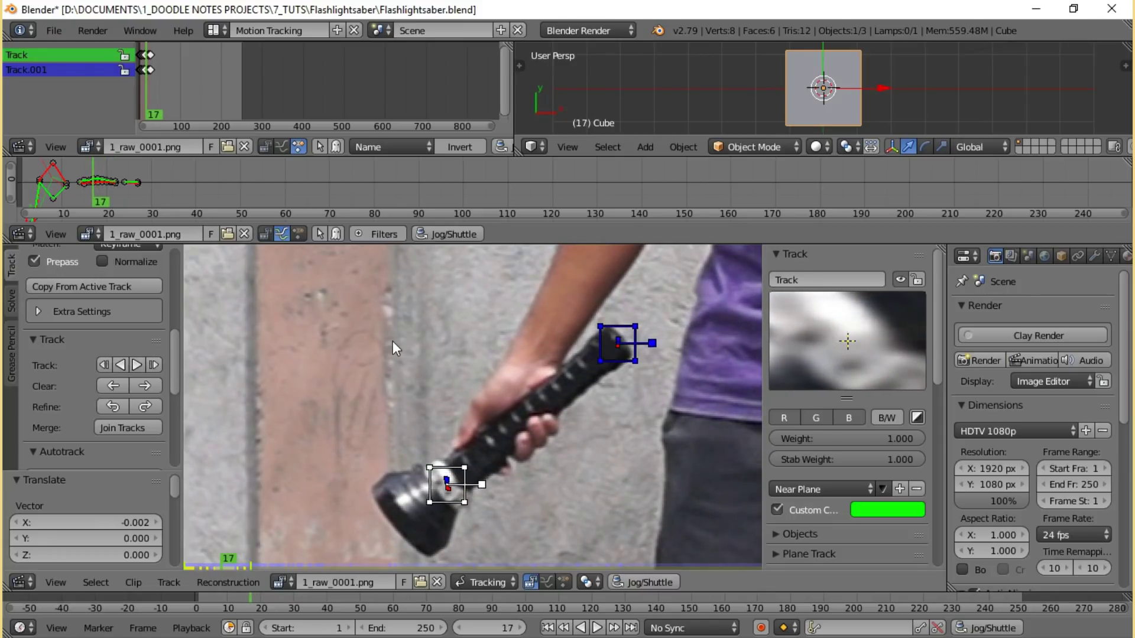
{"action": "key", "text": "Left"}
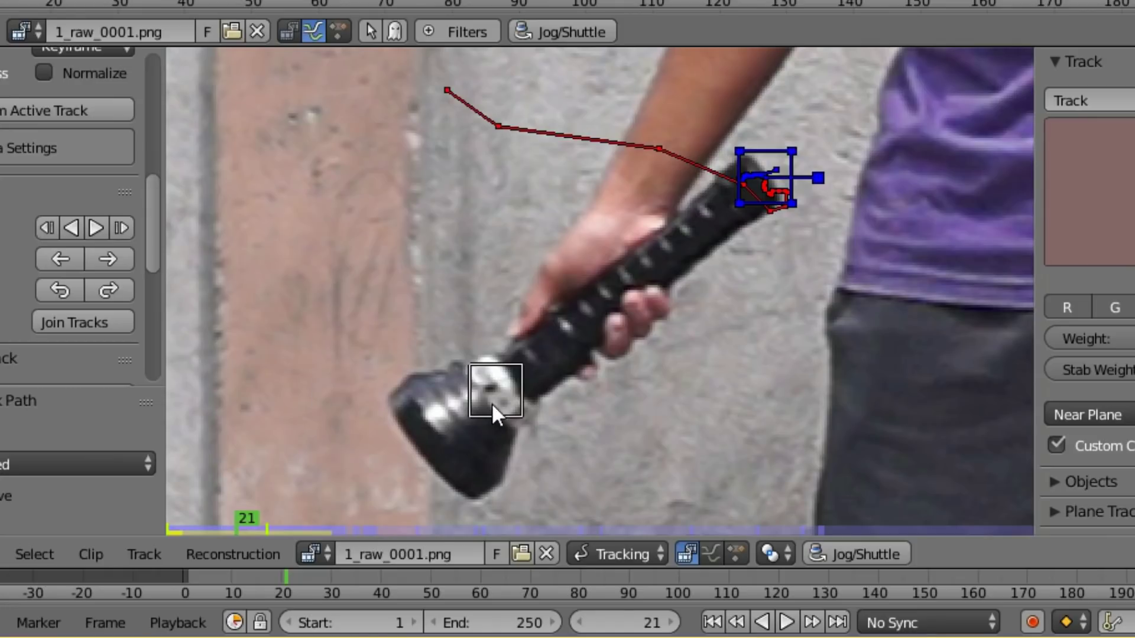
{"action": "right_click", "coordinate": [491, 403]}
{"action": "key", "text": "g"}
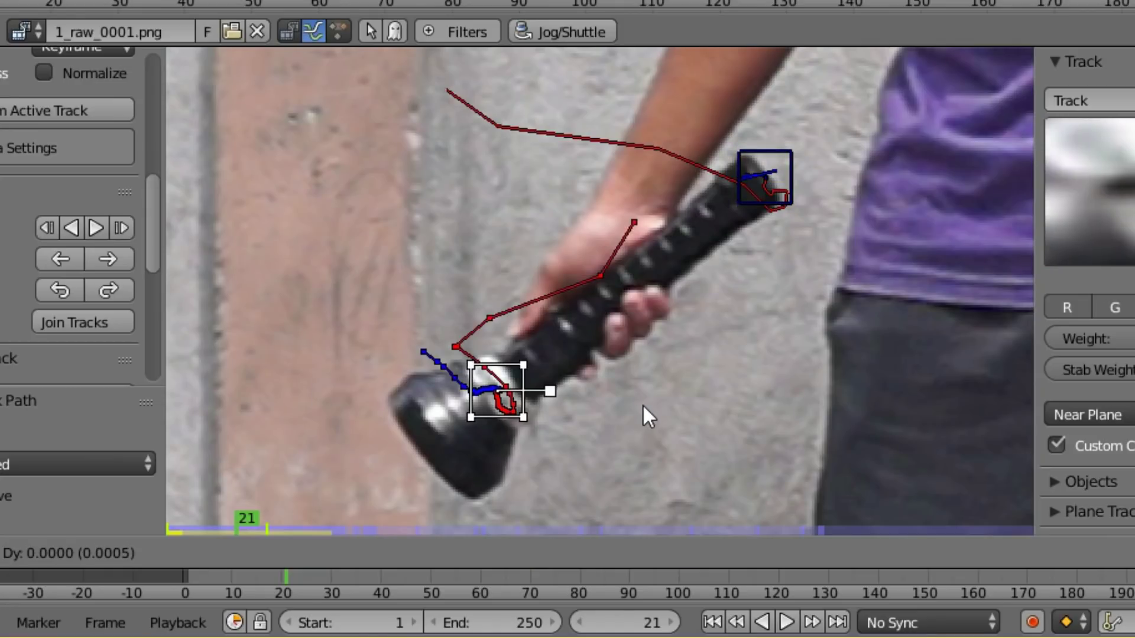
{"action": "left_click", "coordinate": [641, 406]}
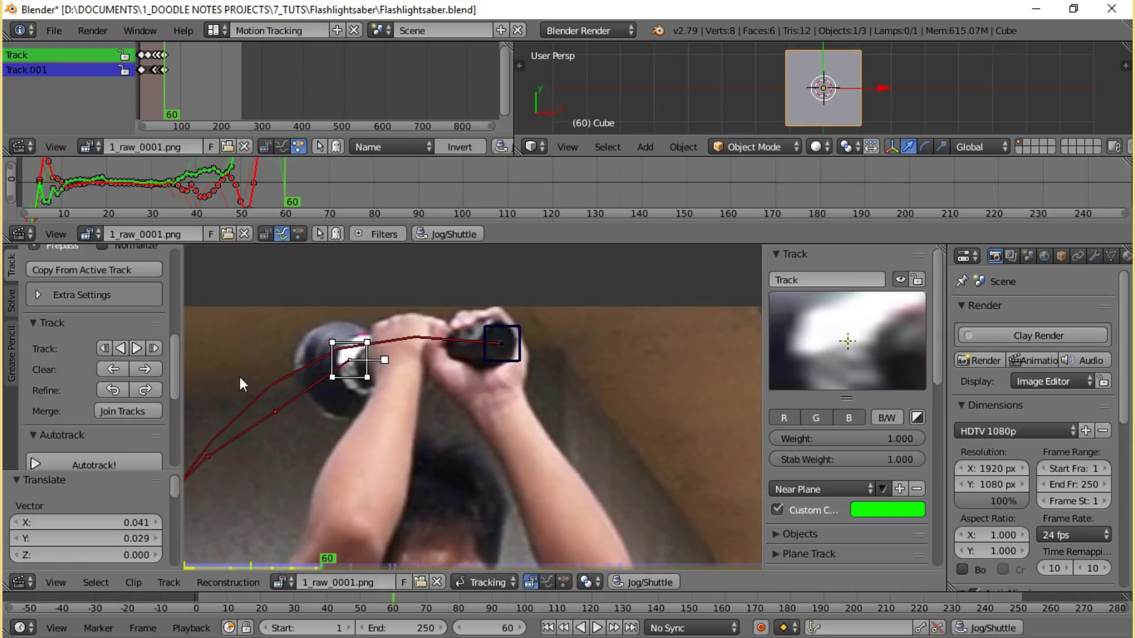
Step: Track forward to frame 61 and move the Track.001 marker back onto the flashlight's tail end
{"action": "left_click", "coordinate": [156, 347]}
{"action": "right_click", "coordinate": [523, 354]}
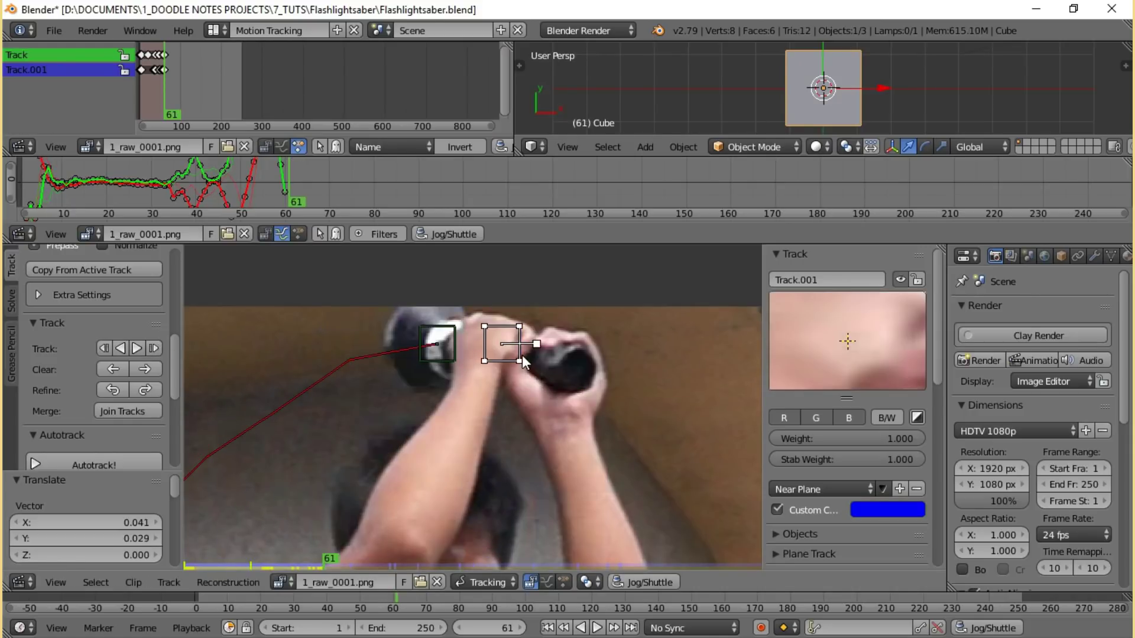
{"action": "key", "text": "g"}
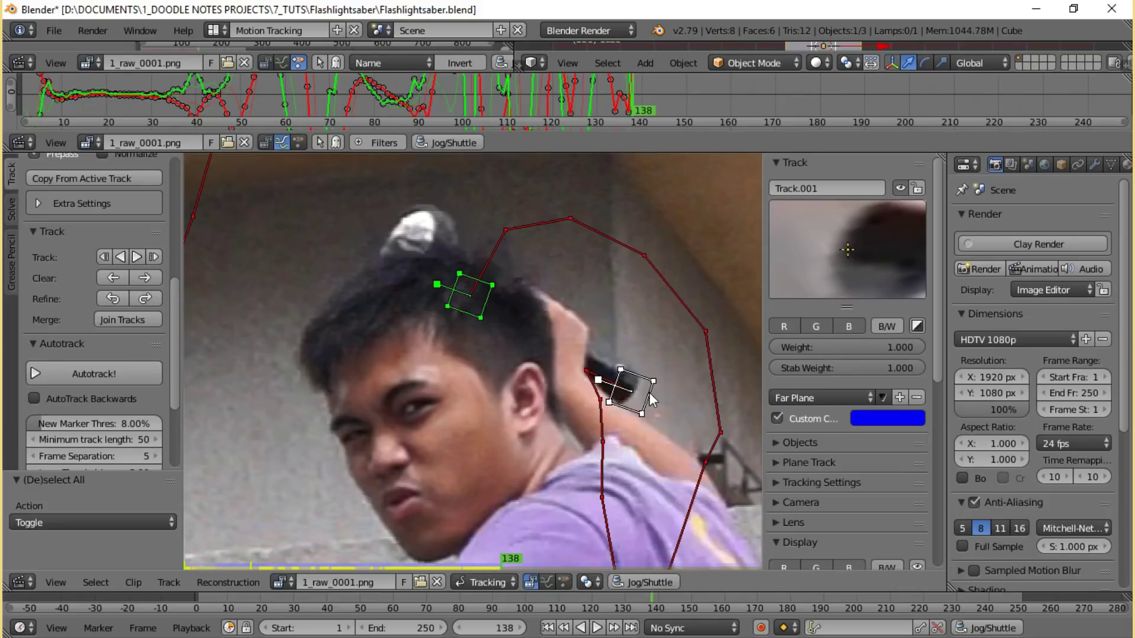
{"action": "key", "text": "Right"}
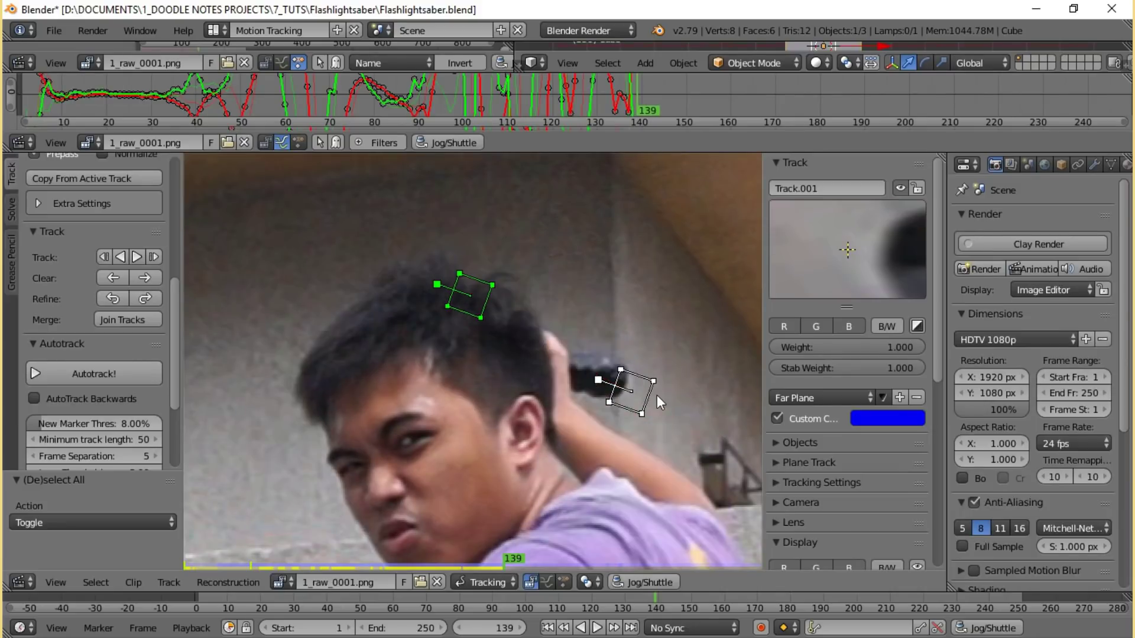
Step: Rotate and move the Track.001 marker onto the visible end of the flashlight at frame 139
{"action": "key", "text": "r"}
{"action": "left_click", "coordinate": [668, 364]}
{"action": "key", "text": "g"}
{"action": "left_click", "coordinate": [646, 371]}
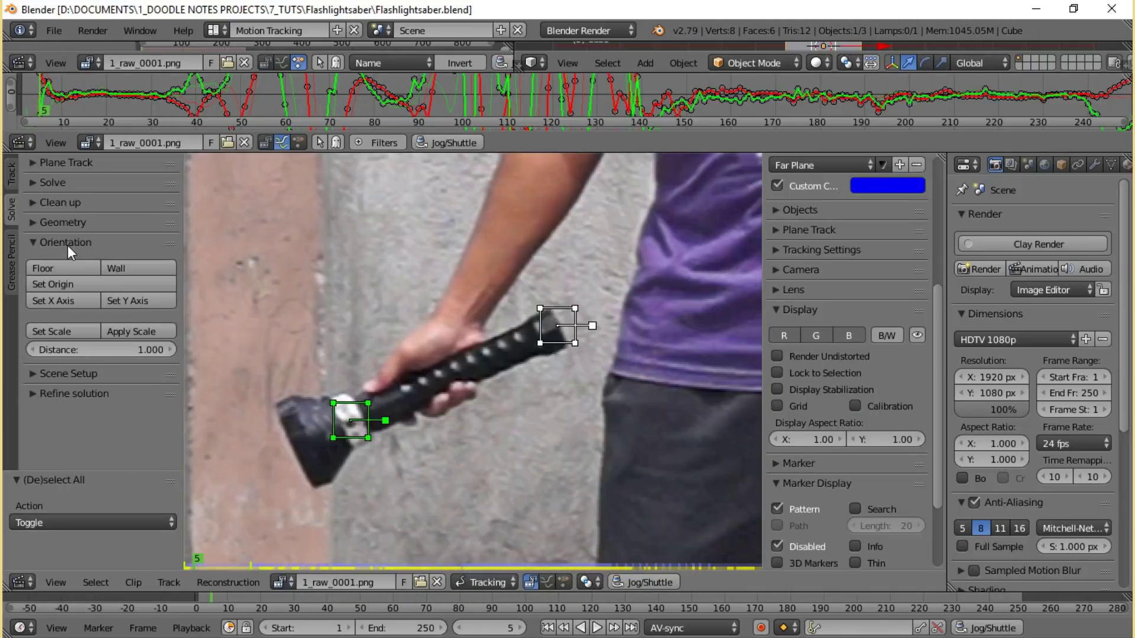
Step: Link empties to the two flashlight tracks and switch to the Default layout
{"action": "left_click", "coordinate": [67, 246]}
{"action": "left_click", "coordinate": [75, 222]}
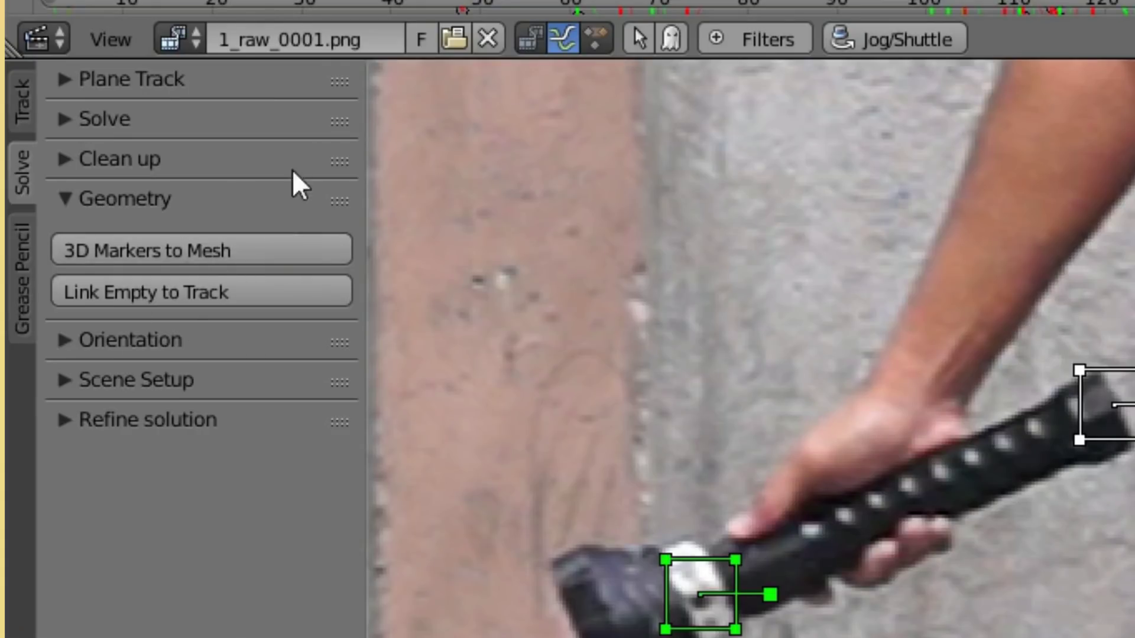
{"action": "left_click", "coordinate": [239, 292]}
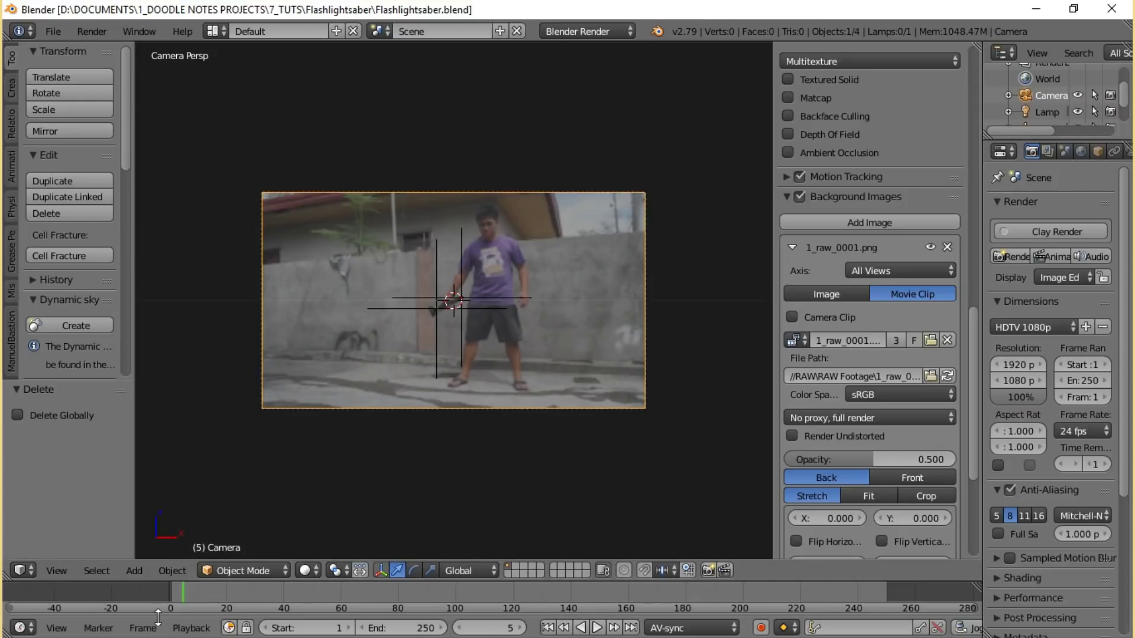
{"action": "left_click_drag", "start_coordinate": [176, 595], "coordinate": [201, 588]}
{"action": "scroll", "coordinate": [419, 353], "scroll_direction": "up", "scroll_amount": 3}
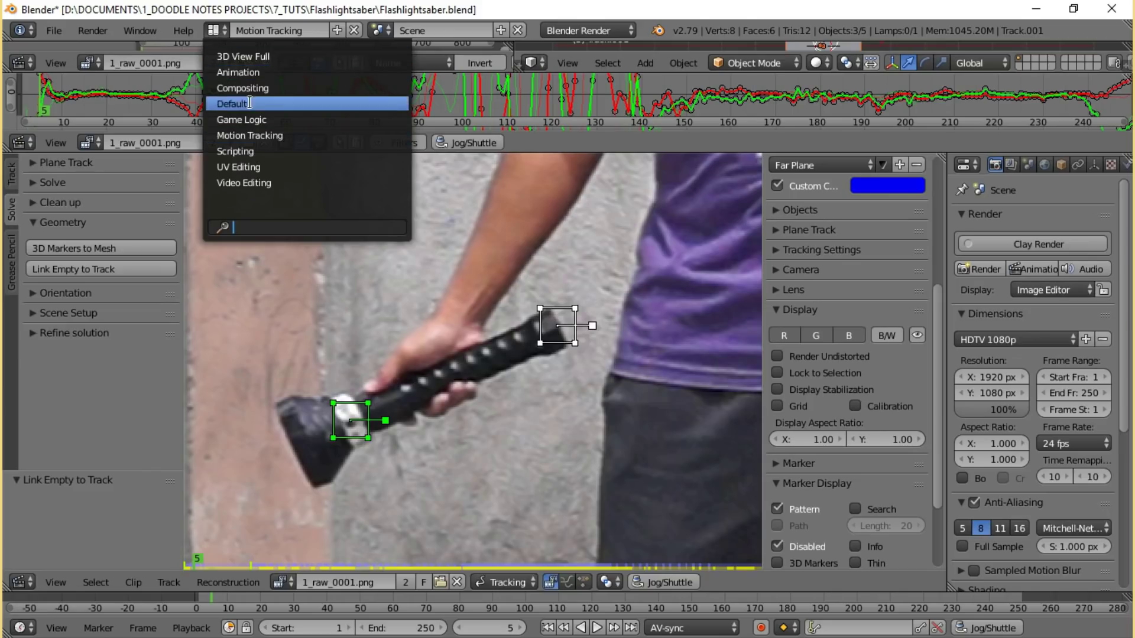
{"action": "left_click", "coordinate": [250, 103]}
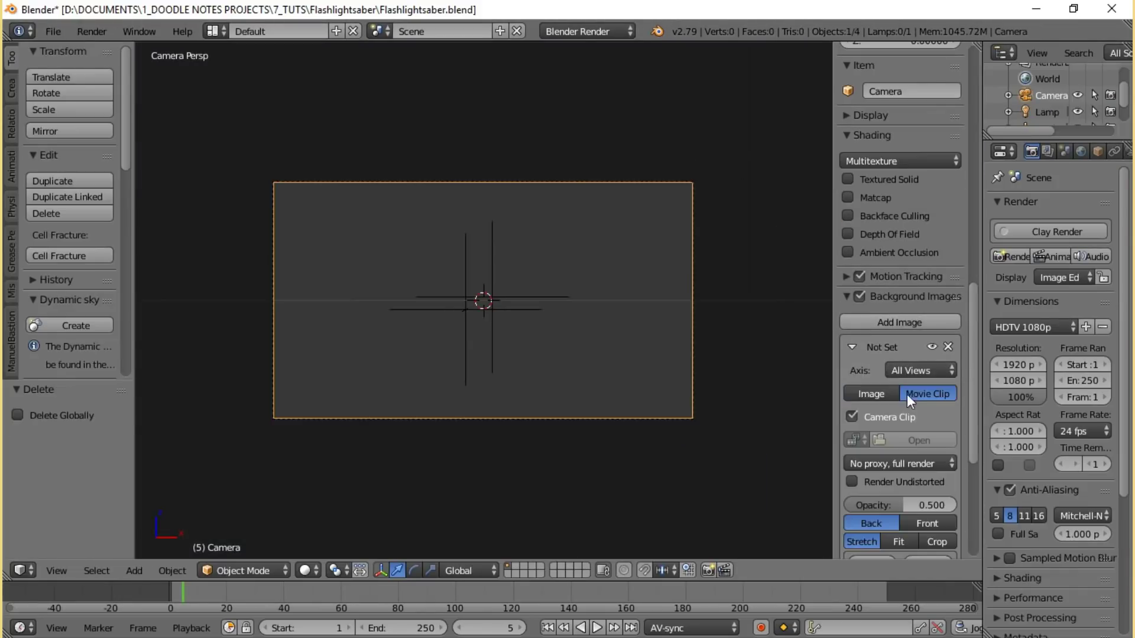
Step: Rename the Track empty at the flashlight's head as SABER_Tip and save the file
{"action": "scroll", "coordinate": [857, 403], "scroll_direction": "down", "scroll_amount": 3}
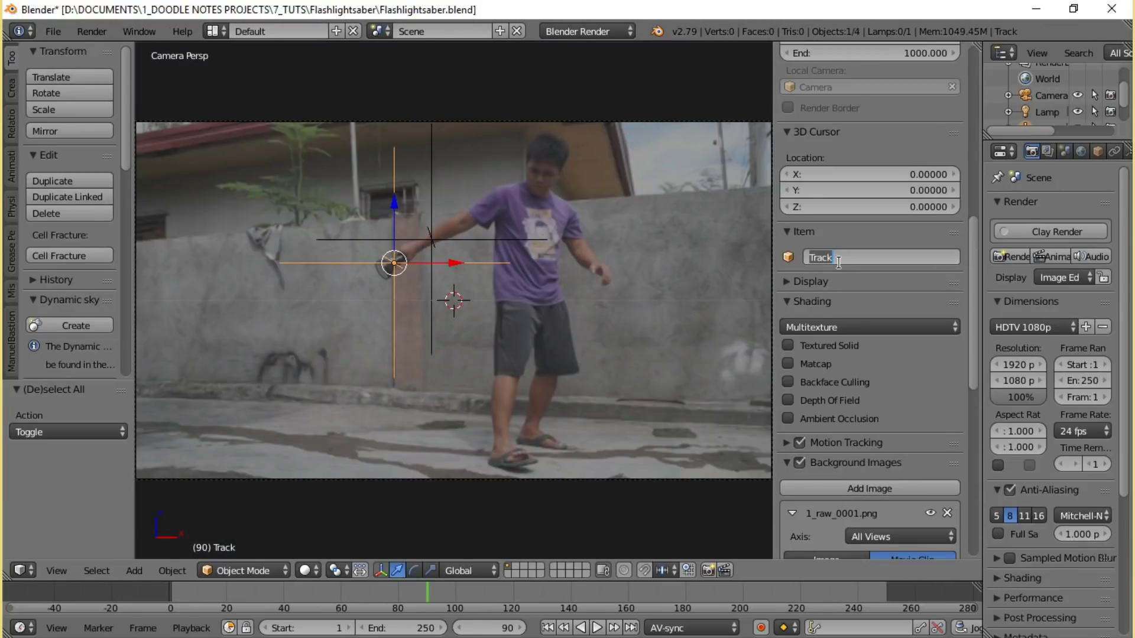
{"action": "type", "text": "SABER_bas"}
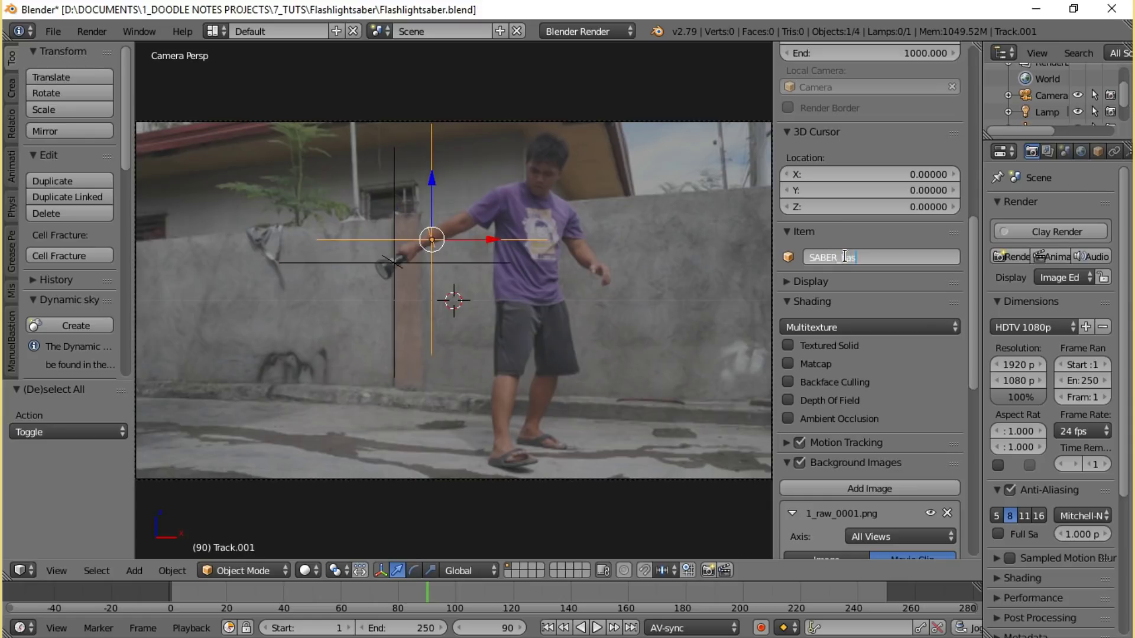
{"action": "type", "text": "e"}
{"action": "key", "text": "Return"}
{"action": "key", "text": "ctrl+s"}
{"action": "left_click", "coordinate": [715, 255]}
{"action": "key", "text": "Left"}
{"action": "key", "text": "Left"}
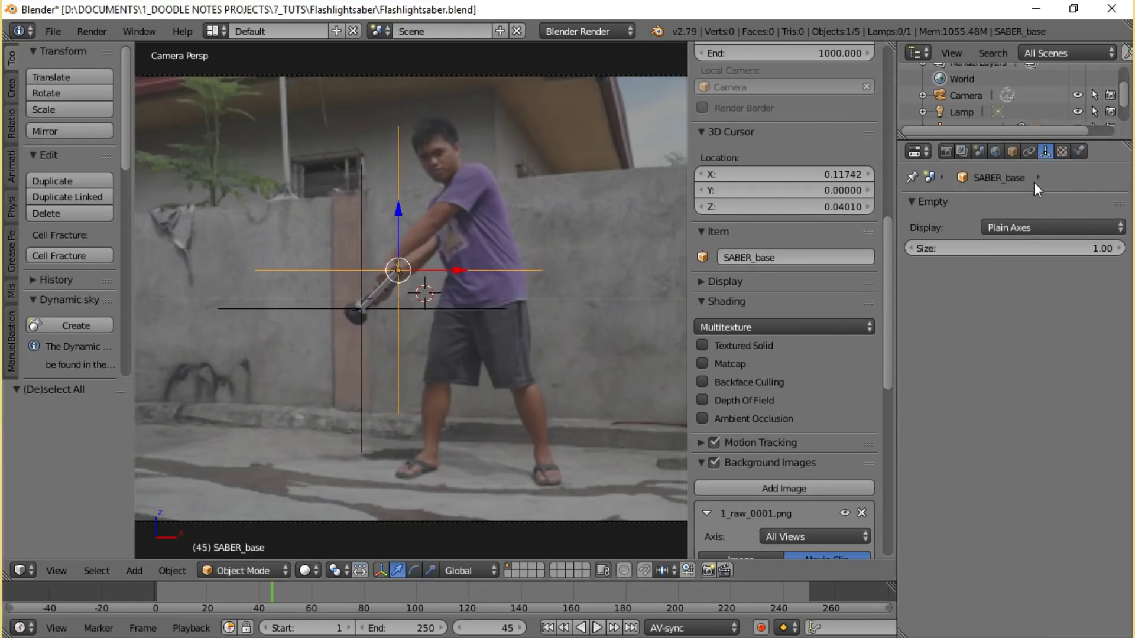
Step: Display the SABER_base empty as a Sphere with a size of 0.08
{"action": "left_click", "coordinate": [1034, 227]}
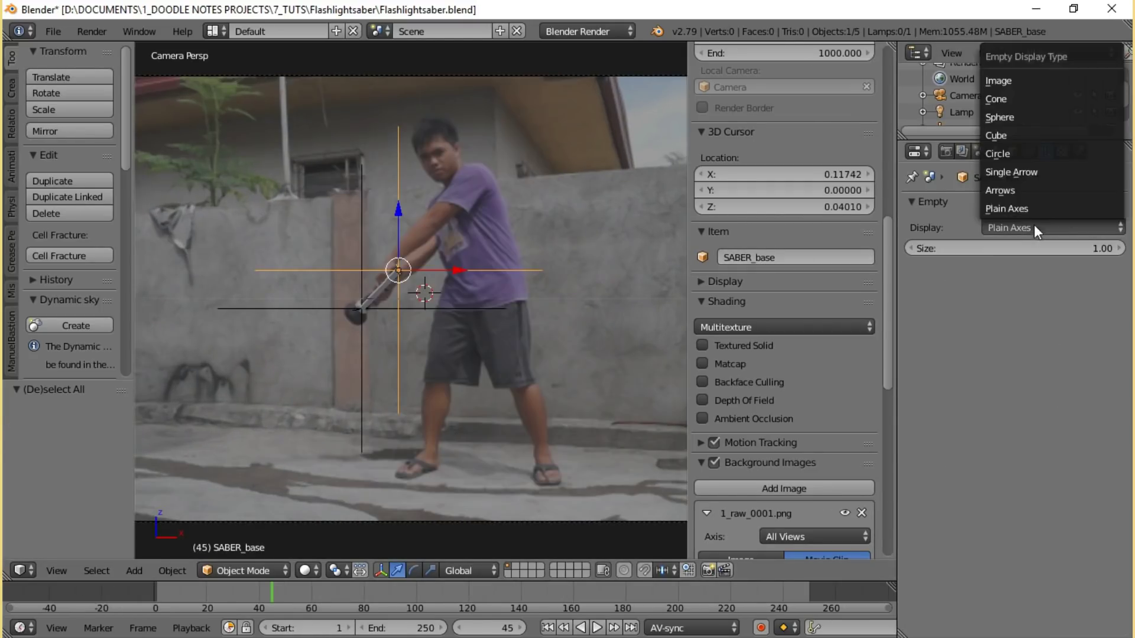
{"action": "left_click", "coordinate": [1016, 117]}
{"action": "left_click", "coordinate": [1058, 248]}
{"action": "type", "text": "0.08"}
{"action": "key", "text": "Return"}
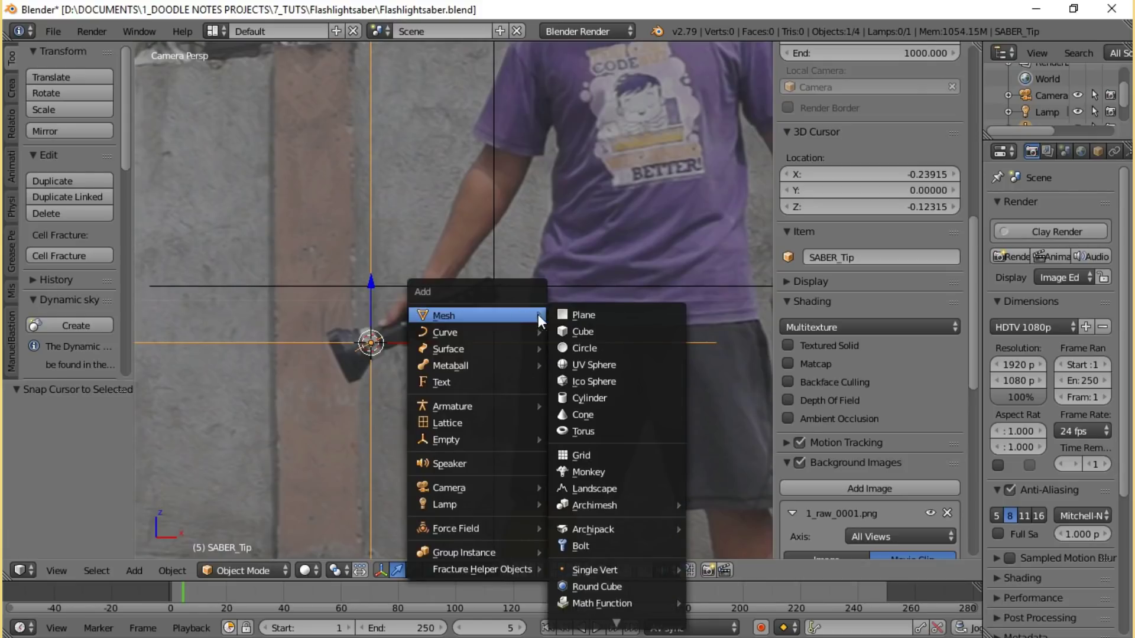
Step: Add a single-bone armature at the SABER_Tip empty on the flashlight's head
{"action": "mouse_move", "coordinate": [520, 406]}
{"action": "left_click", "coordinate": [576, 402]}
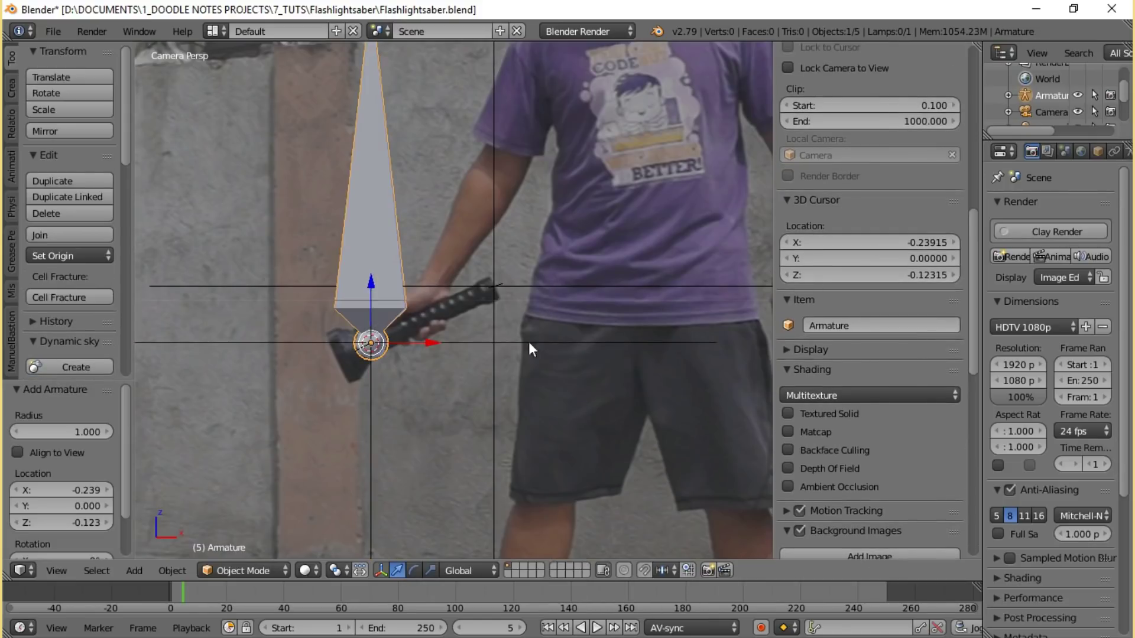
{"action": "scroll", "coordinate": [487, 257], "scroll_direction": "down", "scroll_amount": 2}
{"action": "scroll", "coordinate": [458, 251], "scroll_direction": "up", "scroll_amount": 1}
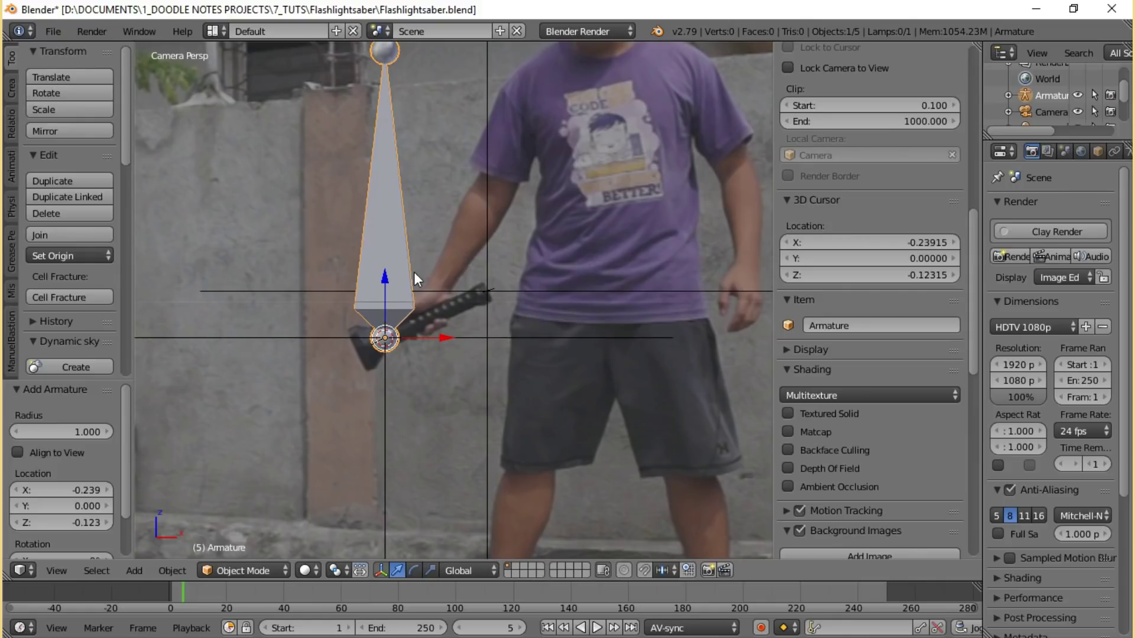
Step: Snap the 3D cursor to the SABER_base empty at the flashlight's tail end
{"action": "right_click", "coordinate": [489, 286]}
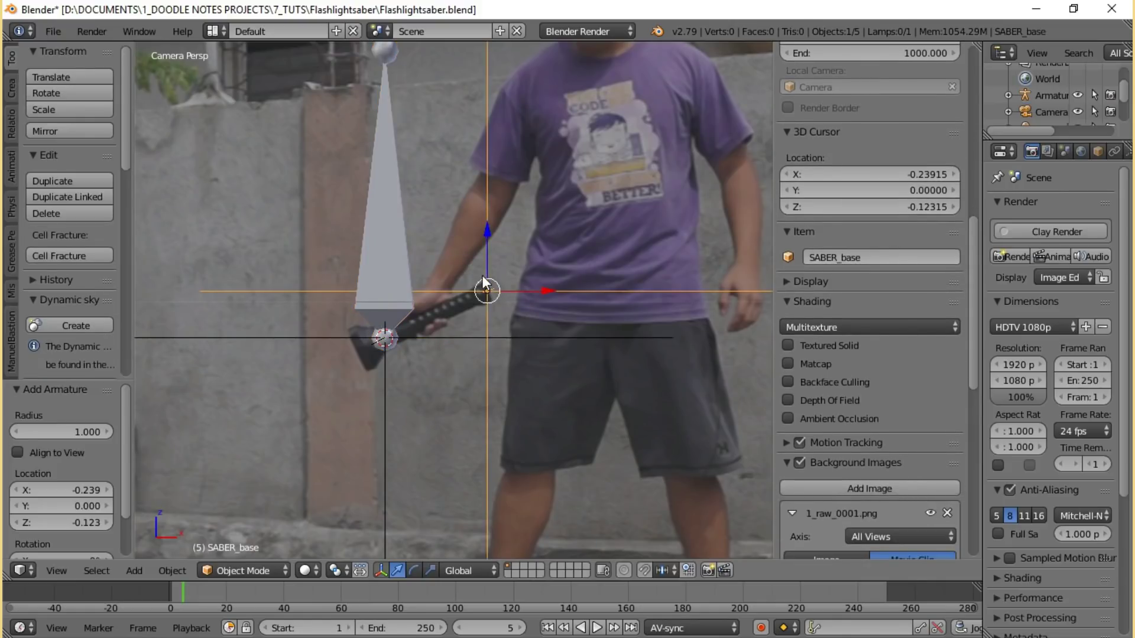
{"action": "right_click", "coordinate": [387, 246]}
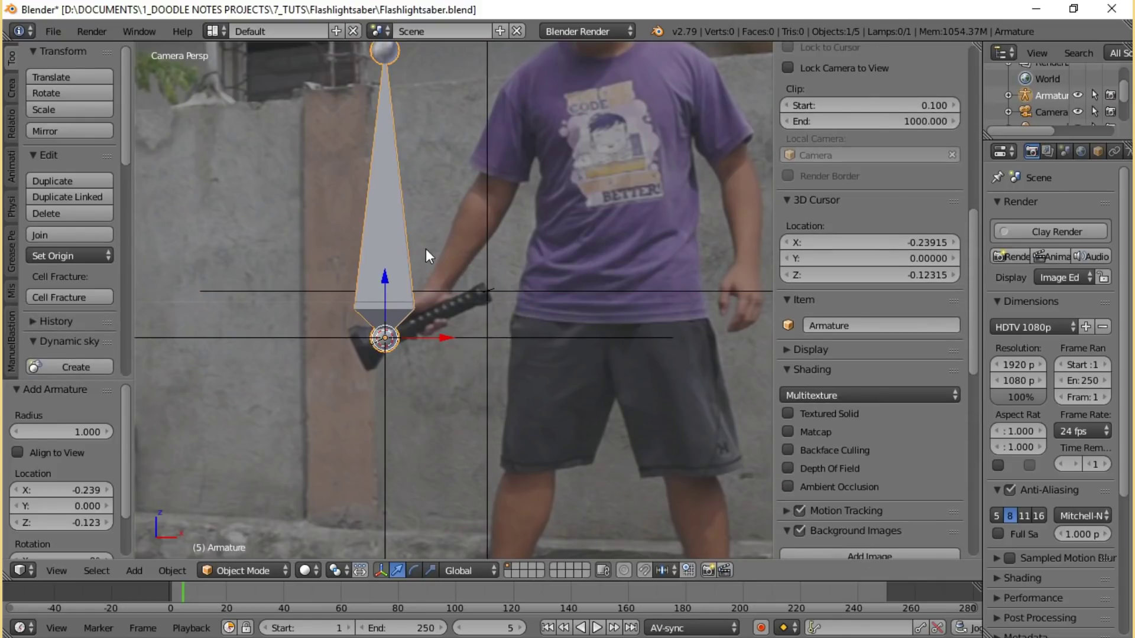
{"action": "middle_click_drag", "start_coordinate": [425, 249], "coordinate": [438, 271], "text": "shift"}
{"action": "right_click", "coordinate": [544, 300]}
{"action": "key", "text": "shift+s"}
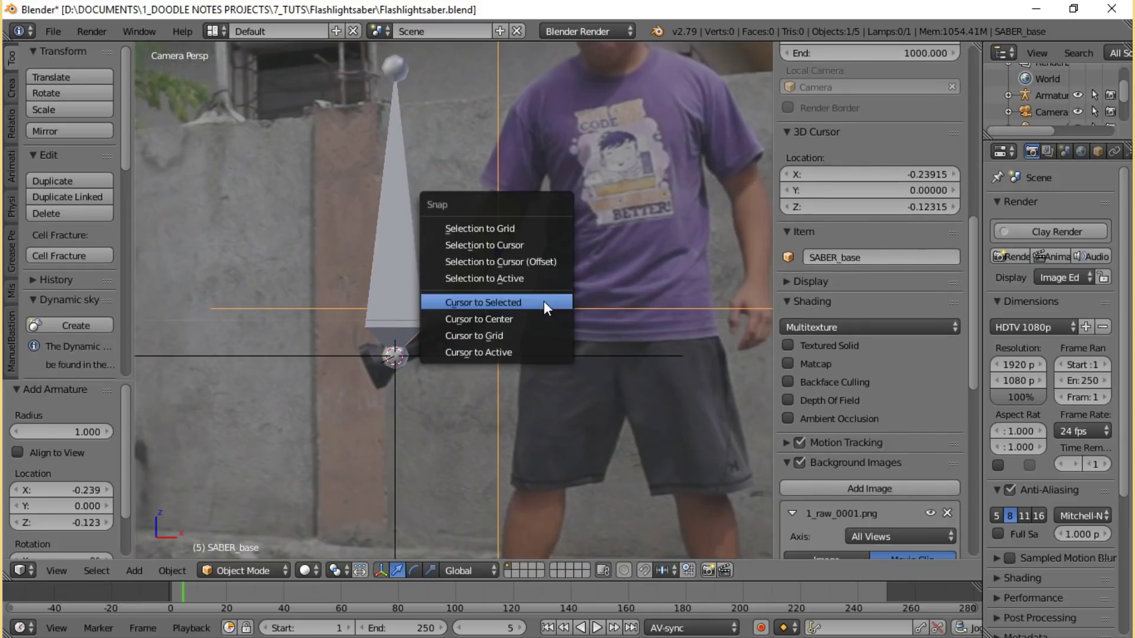
{"action": "left_click", "coordinate": [535, 302]}
Step: Snap the tip of the armature's bone to the 3D cursor at the flashlight's tail end
{"action": "right_click", "coordinate": [378, 237]}
{"action": "key", "text": "Tab"}
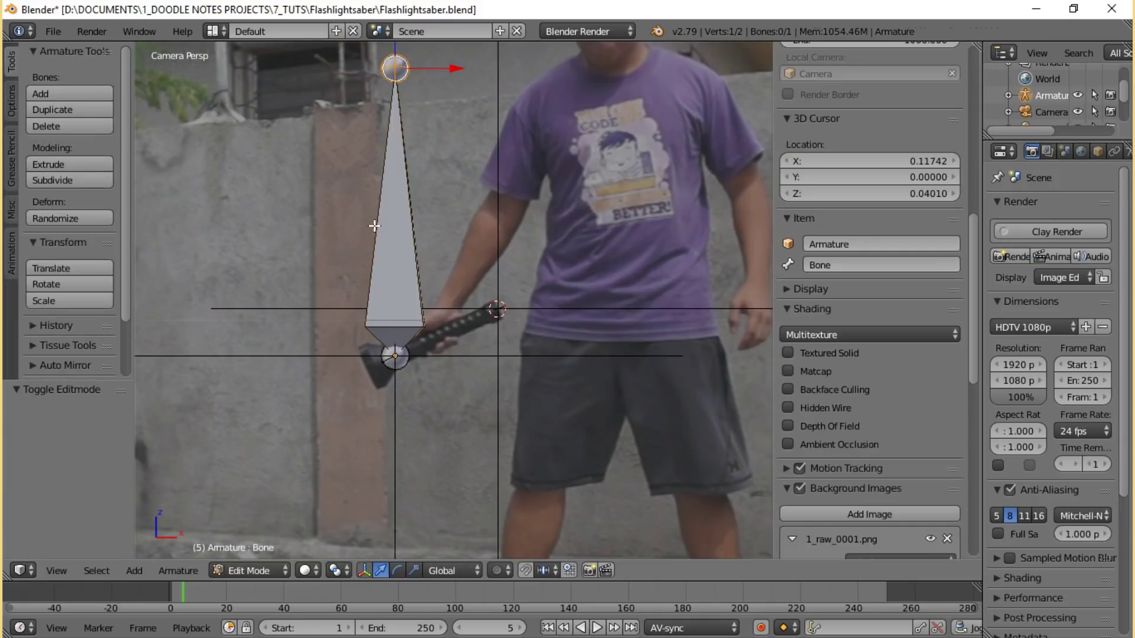
{"action": "key", "text": "shift+s"}
{"action": "left_click", "coordinate": [406, 79]}
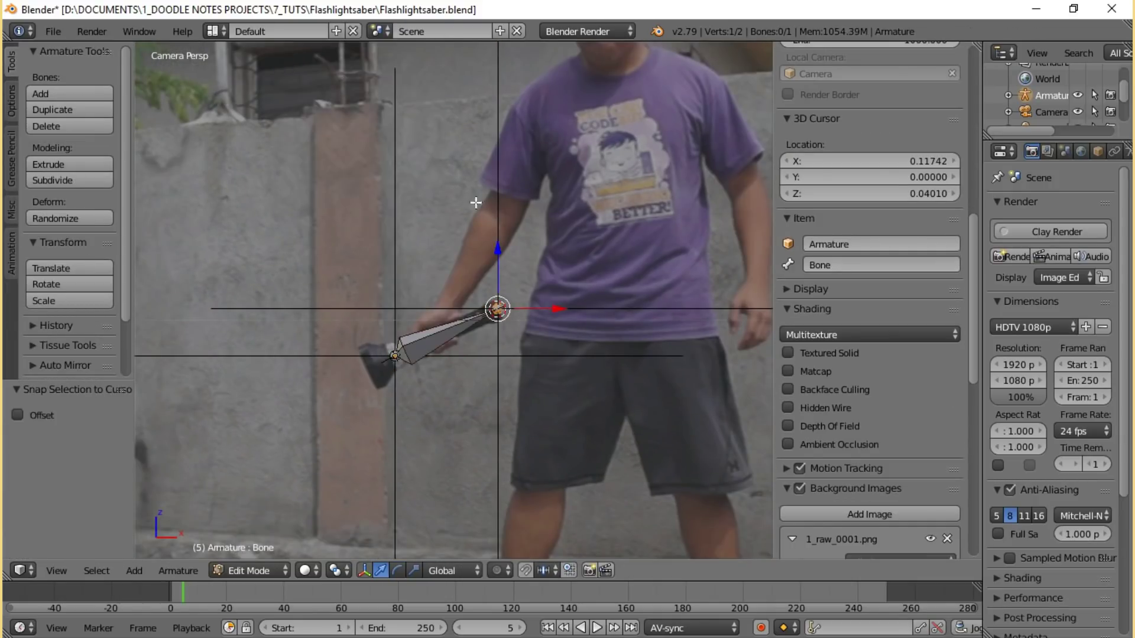
{"action": "scroll", "coordinate": [477, 307], "scroll_direction": "up", "scroll_amount": 1}
{"action": "key", "text": "Tab"}
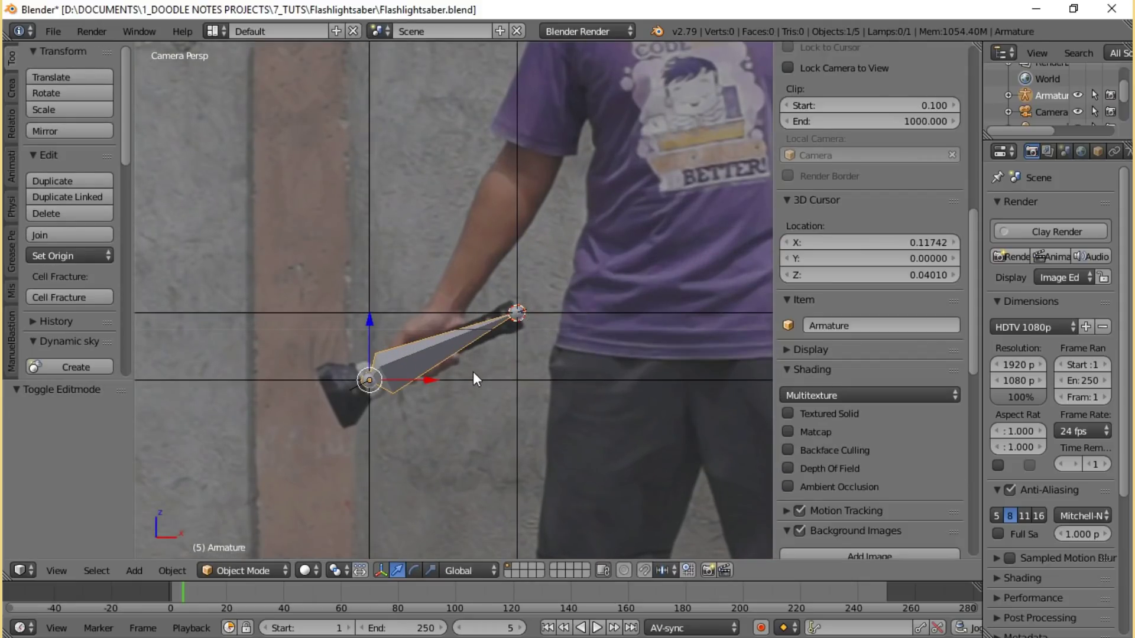
Step: Parent the armature to the SABER_Tip empty with the Object parenting type
{"action": "right_click", "coordinate": [456, 378]}
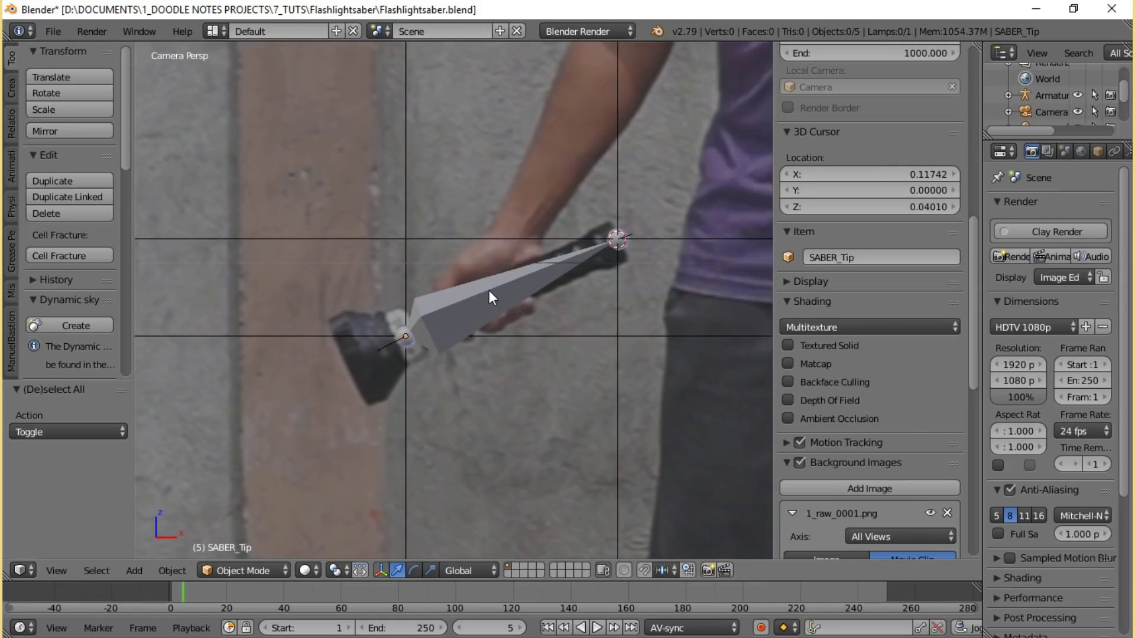
{"action": "right_click", "coordinate": [488, 290]}
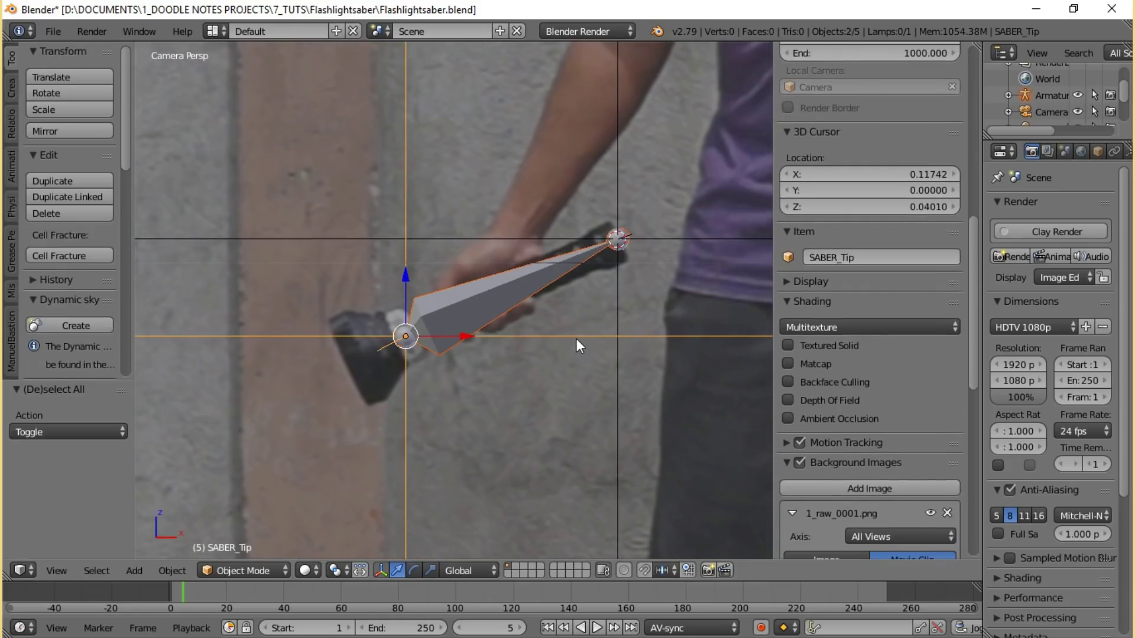
{"action": "key", "text": "ctrl+p"}
{"action": "left_click", "coordinate": [566, 339]}
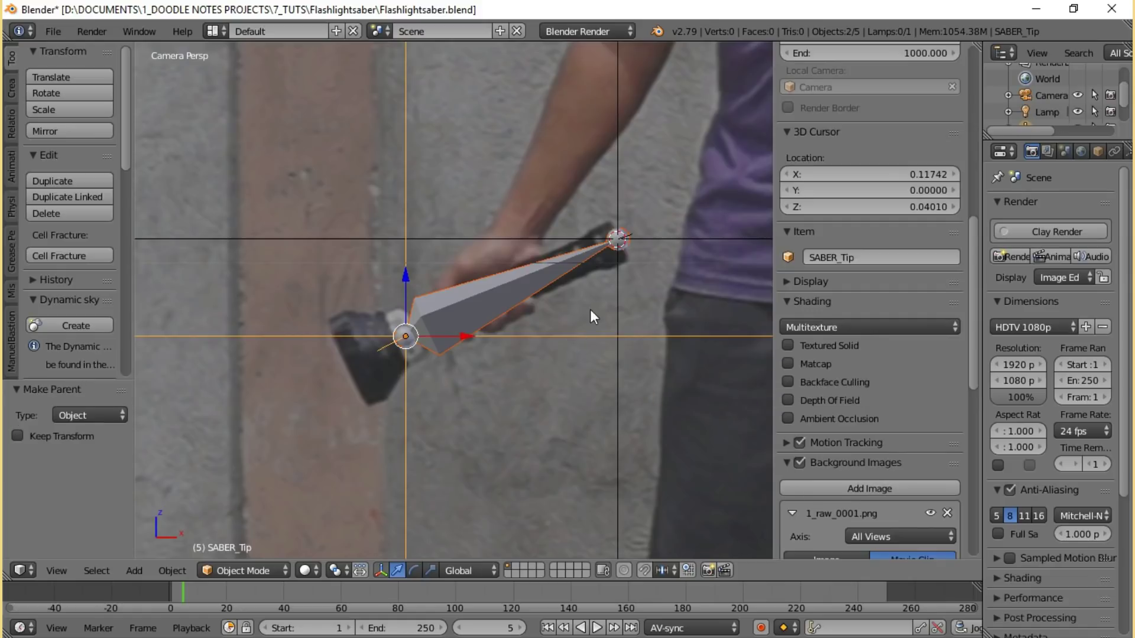
{"action": "middle_click_drag", "start_coordinate": [590, 310], "coordinate": [535, 329], "text": "shift"}
Step: Add a Stretch To constraint to the armature's bone in Pose Mode, targeting the SABER_base empty
{"action": "right_click", "coordinate": [541, 289]}
{"action": "key", "text": "ctrl+Tab"}
{"action": "right_click", "coordinate": [495, 300]}
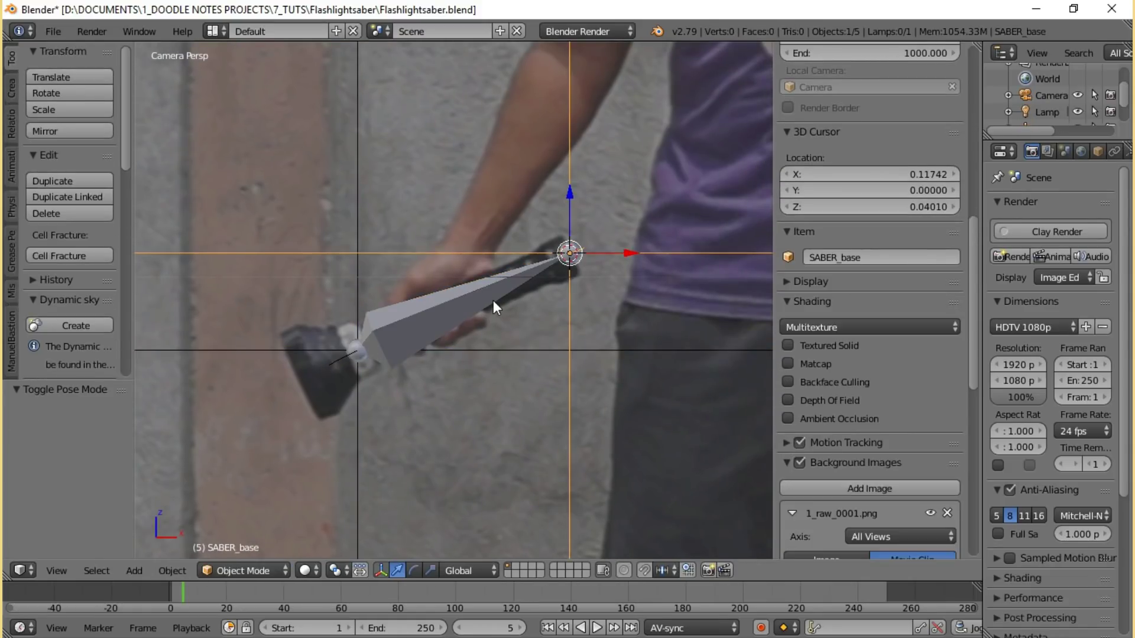
{"action": "right_click", "coordinate": [493, 300]}
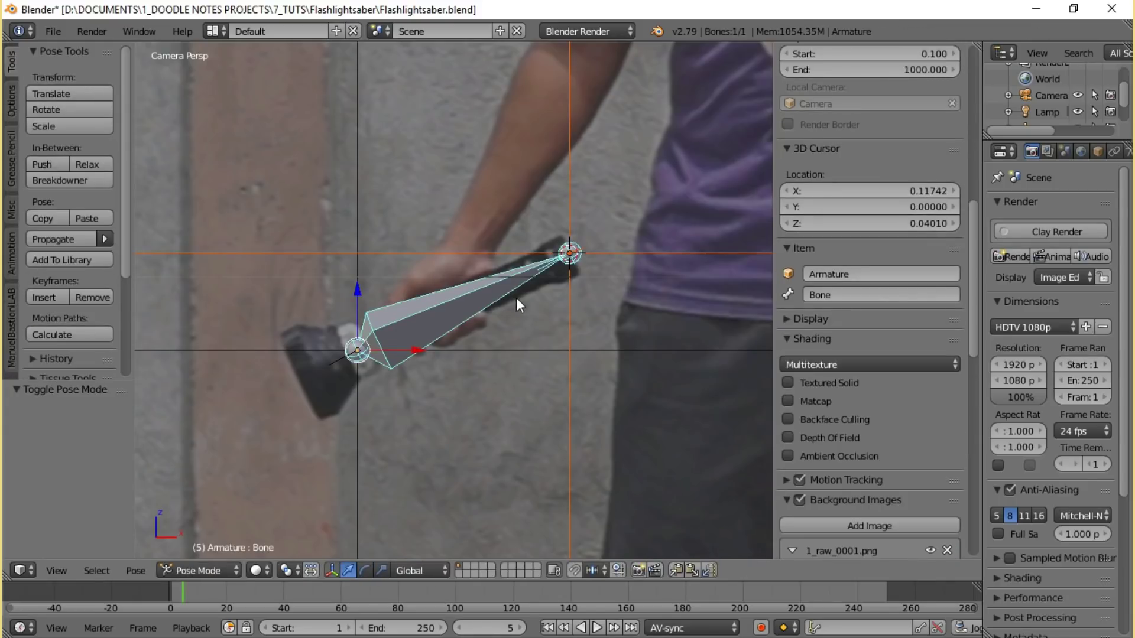
{"action": "key", "text": "shift+ctrl+c"}
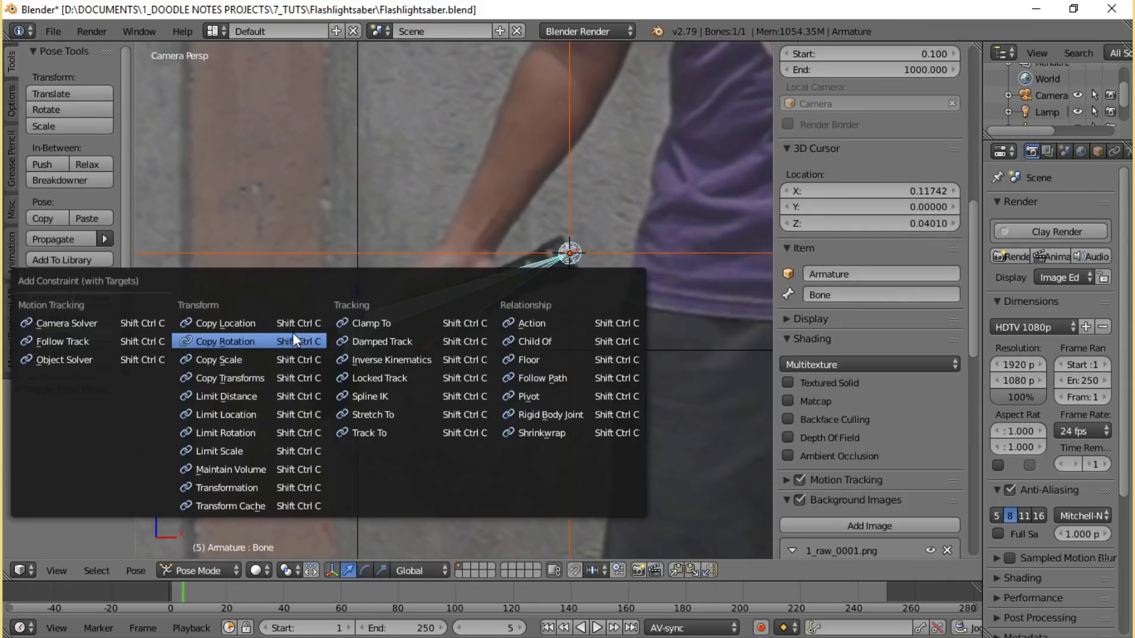
{"action": "left_click", "coordinate": [377, 416]}
{"action": "scroll", "coordinate": [555, 325], "scroll_direction": "down", "scroll_amount": 5}
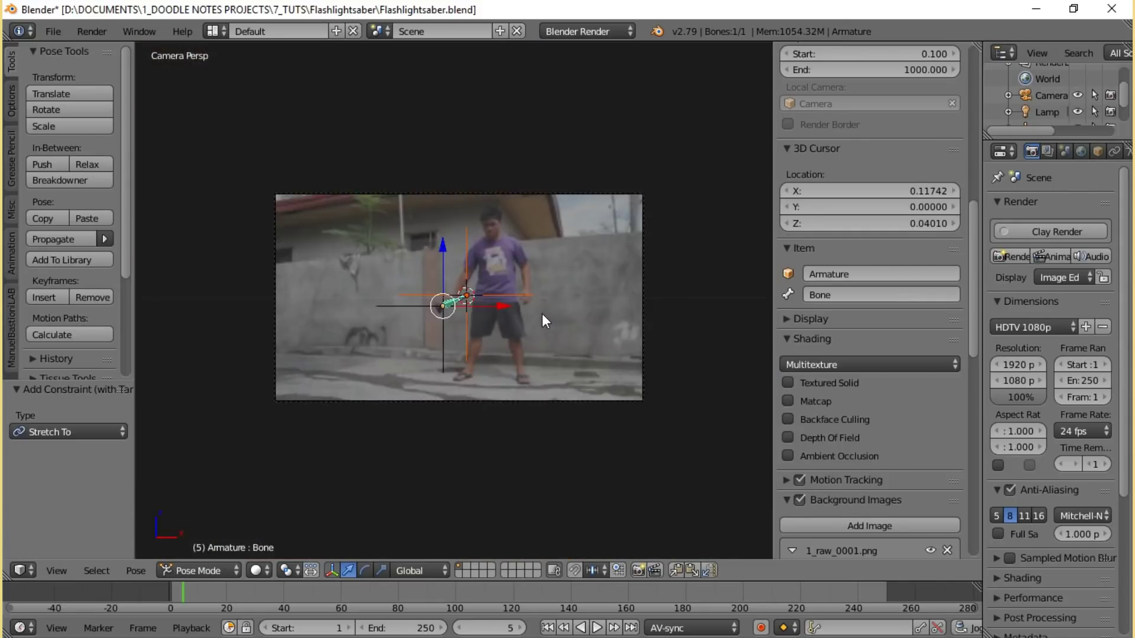
{"action": "scroll", "coordinate": [541, 312], "scroll_direction": "up", "scroll_amount": 2}
{"action": "key", "text": "a"}
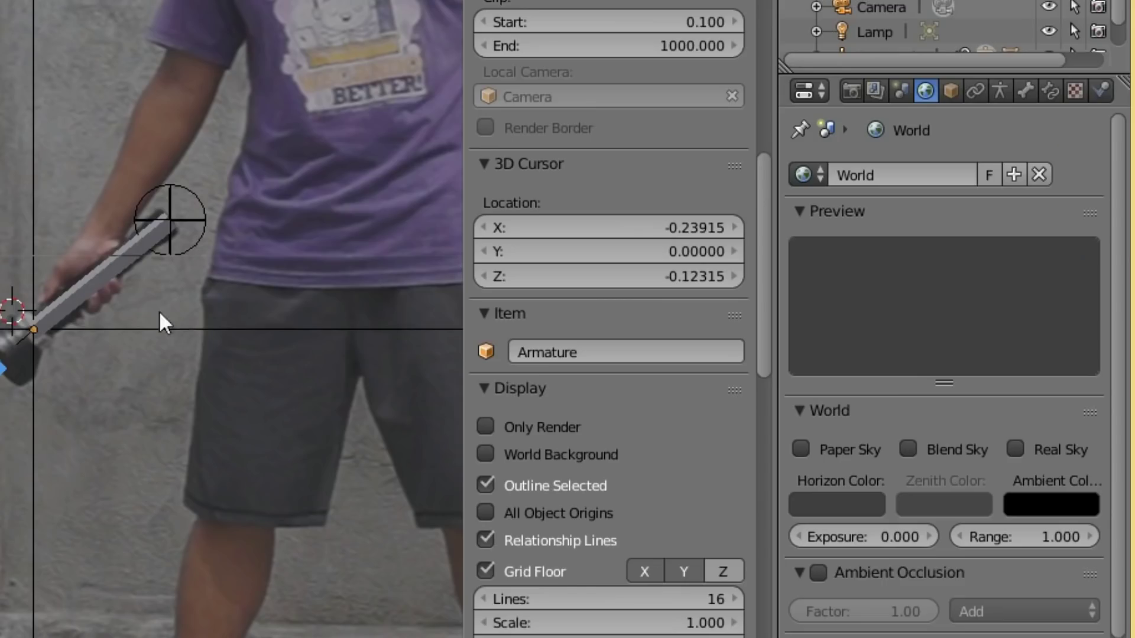
{"action": "key", "text": "a"}
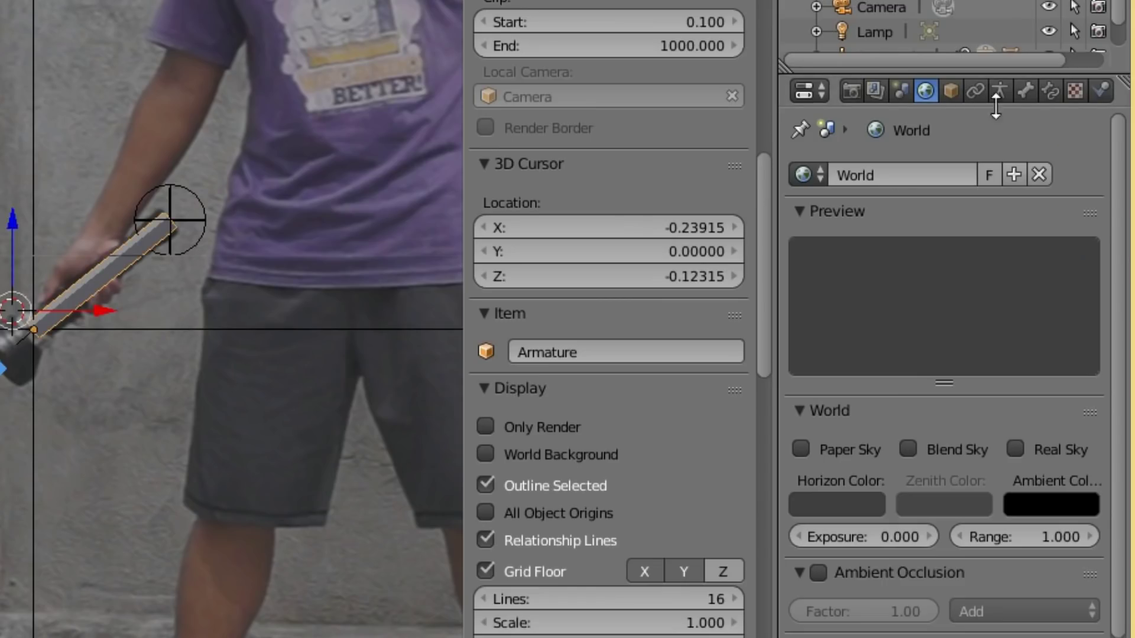
Step: Set the volume option of the bone's Stretch To constraint to None
{"action": "left_click", "coordinate": [1050, 91]}
{"action": "left_click_drag", "start_coordinate": [776, 458], "coordinate": [569, 459]}
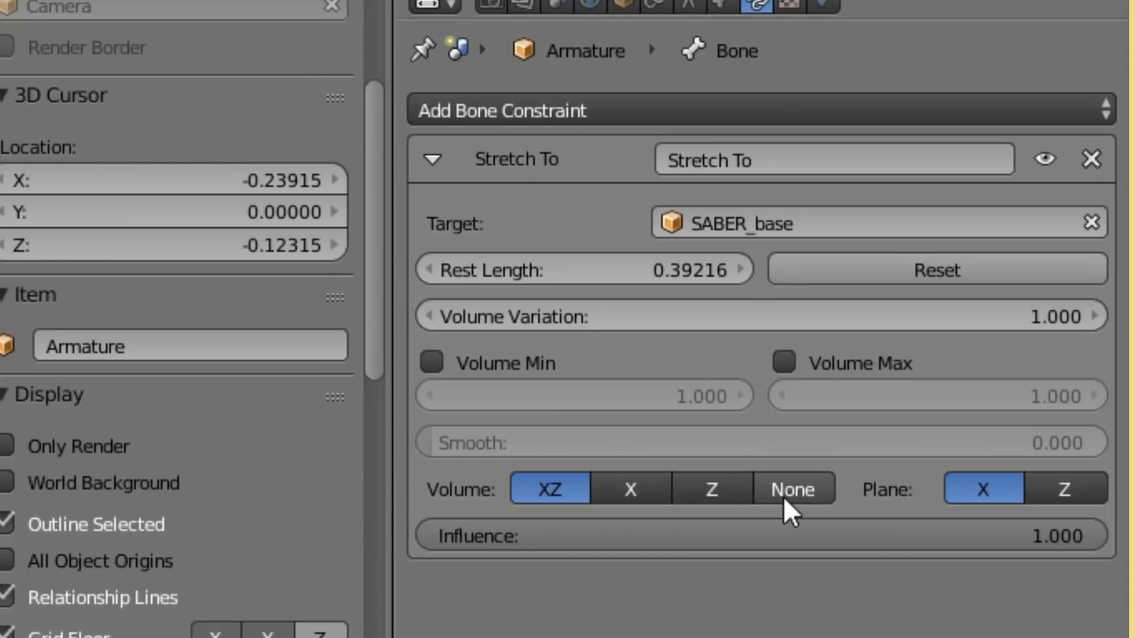
{"action": "left_click", "coordinate": [792, 490]}
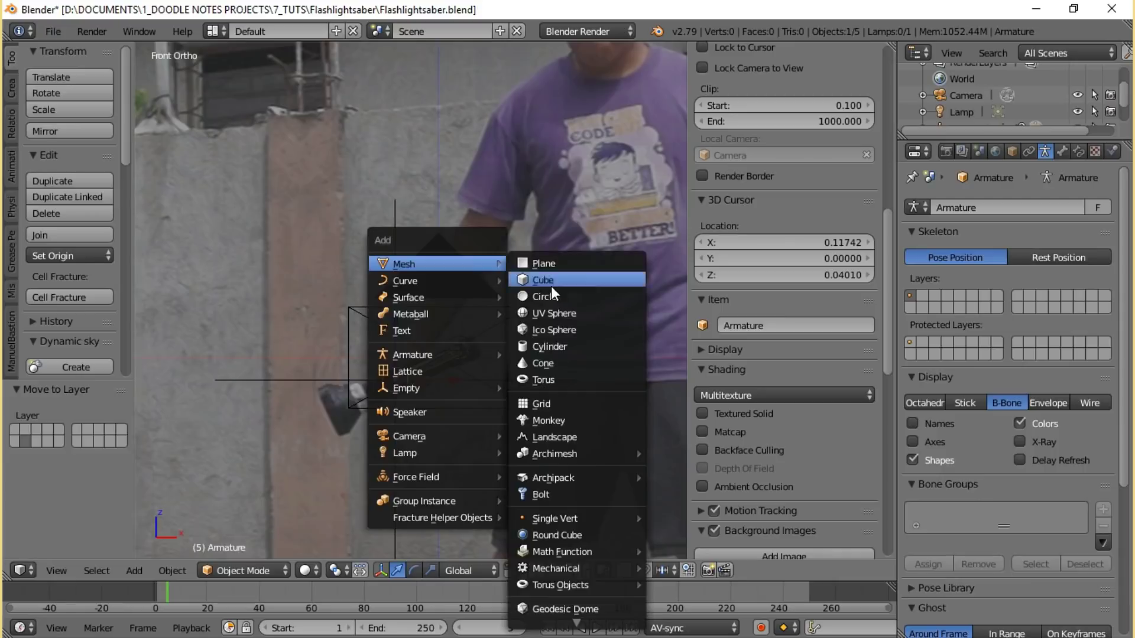
Step: Add a thin eight-sided cylinder mesh at the 3D cursor for the lightsaber blade
{"action": "left_click", "coordinate": [550, 357]}
{"action": "left_click_drag", "start_coordinate": [59, 469], "coordinate": [1119, 473]}
{"action": "key", "text": "KP_0"}
{"action": "double_click", "coordinate": [86, 469]}
{"action": "type", "text": ".02"}
{"action": "key", "text": "Return"}
{"action": "double_click", "coordinate": [75, 467]}
{"action": "type", "text": "."}
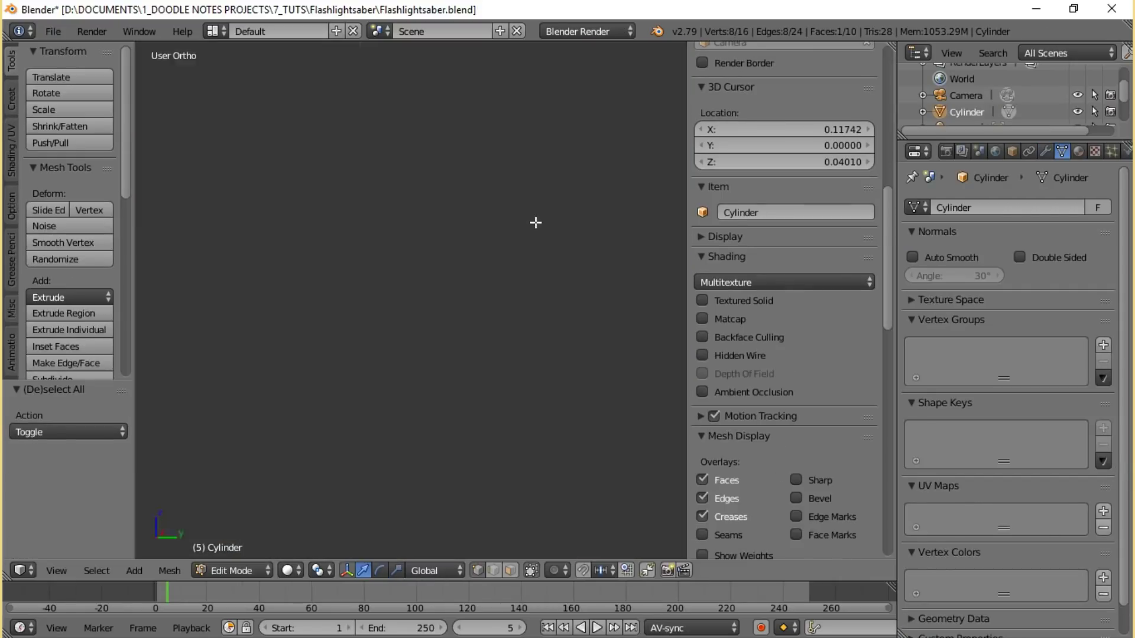
Step: Extrude the cylinder's end face twice in the front view, scaling each extrusion down into a tapered tip
{"action": "key", "text": "KP_1"}
{"action": "key", "text": "e"}
{"action": "left_click", "coordinate": [537, 273]}
{"action": "key", "text": "s"}
{"action": "left_click", "coordinate": [497, 274]}
{"action": "key", "text": "g"}
{"action": "left_click", "coordinate": [499, 273]}
{"action": "key", "text": "z"}
{"action": "key", "text": "e"}
{"action": "left_click", "coordinate": [521, 294]}
{"action": "key", "text": "s"}
{"action": "left_click", "coordinate": [494, 327]}
{"action": "key", "text": "Tab"}
Step: Add an edge loop around the shaft of the blade cylinder
{"action": "key", "text": "z"}
{"action": "scroll", "coordinate": [532, 335], "scroll_direction": "down", "scroll_amount": 6}
{"action": "key", "text": "Tab"}
{"action": "key", "text": "ctrl+r"}
{"action": "left_click", "coordinate": [418, 266]}
{"action": "key", "text": "Tab"}
{"action": "middle_click_drag", "start_coordinate": [459, 291], "coordinate": [458, 377], "text": "shift"}
Step: Apply smooth shading to the blade cylinder
{"action": "left_click", "coordinate": [1045, 151]}
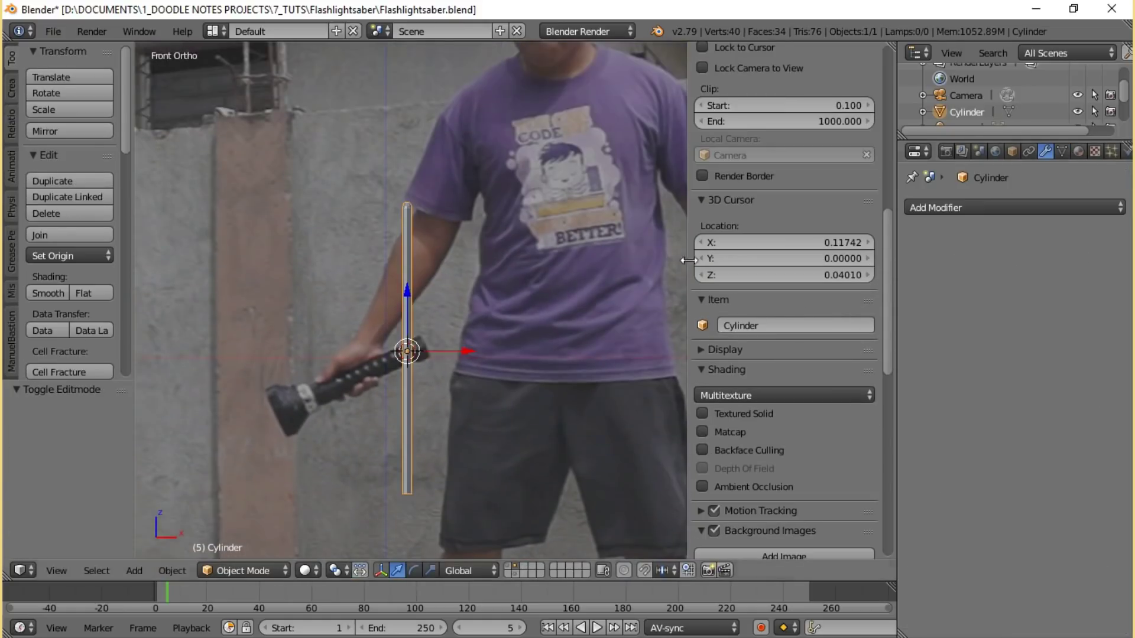
{"action": "left_click", "coordinate": [48, 293]}
{"action": "scroll", "coordinate": [429, 314], "scroll_direction": "up", "scroll_amount": 1}
{"action": "middle_click_drag", "start_coordinate": [429, 314], "coordinate": [431, 208], "text": "shift"}
Step: Give the cylinder a new shadeless material with a blue diffuse color of R 0.066, G 0.356, B 0.800
{"action": "left_click", "coordinate": [1079, 151]}
{"action": "left_click", "coordinate": [955, 261]}
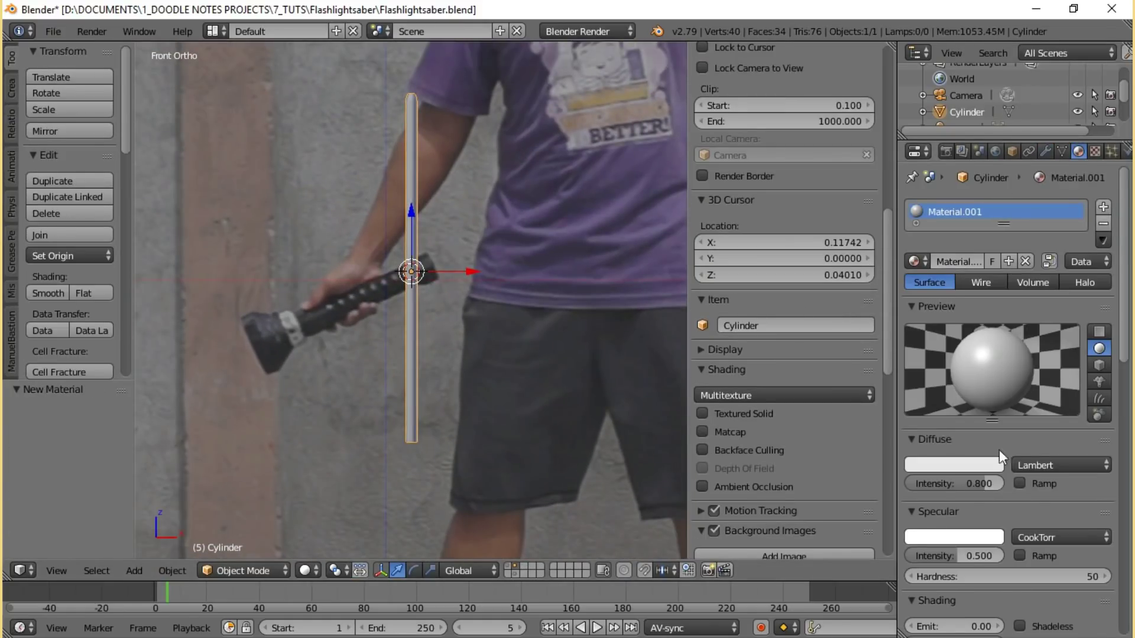
{"action": "scroll", "coordinate": [1023, 558], "scroll_direction": "down", "scroll_amount": 1}
{"action": "left_click", "coordinate": [1018, 593]}
{"action": "left_click", "coordinate": [969, 432]}
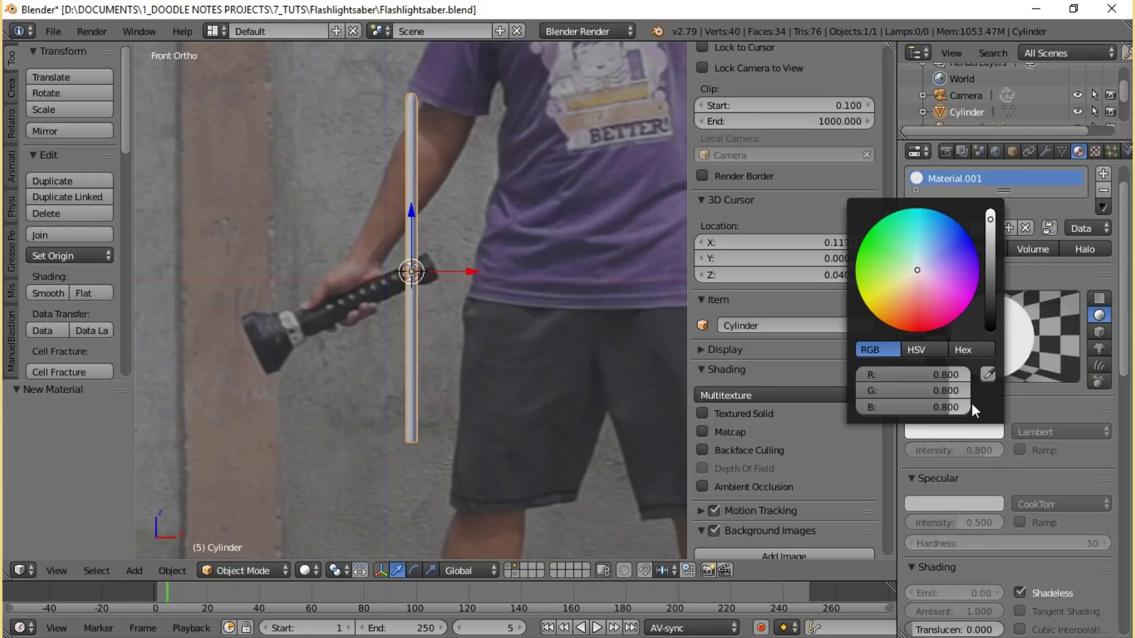
{"action": "mouse_move", "coordinate": [917, 269]}
{"action": "left_mouse_down"}
{"action": "mouse_move", "coordinate": [977, 240]}
{"action": "mouse_move", "coordinate": [942, 235]}
{"action": "left_mouse_up"}
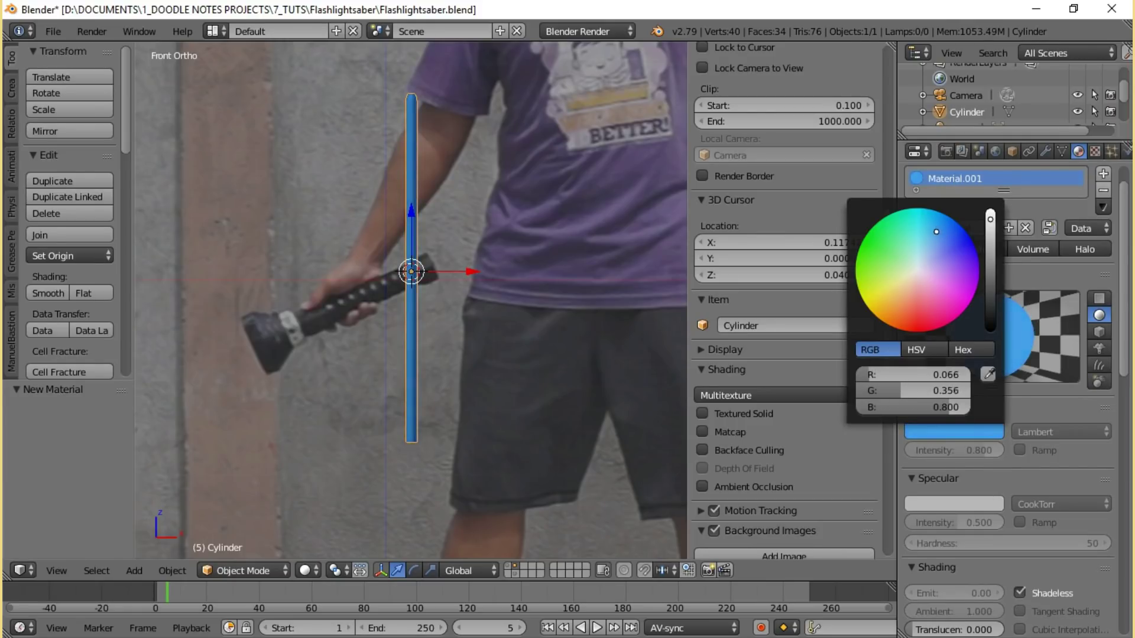
Step: Return to the camera view and save over the existing project file
{"action": "key", "text": "a"}
{"action": "key", "text": "KP_0"}
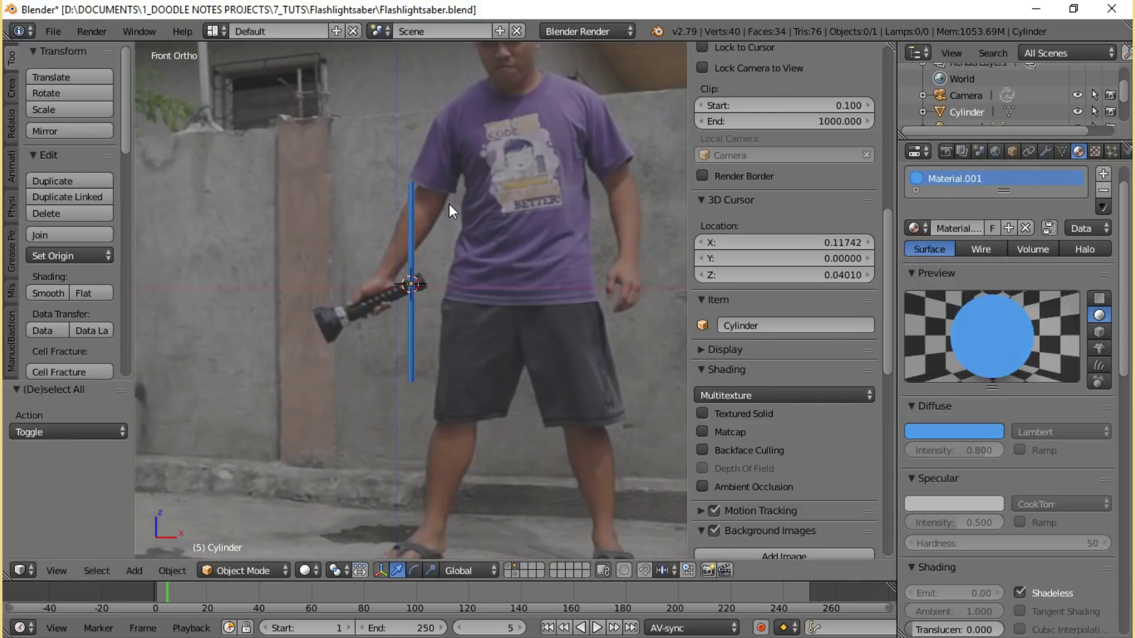
{"action": "key", "text": "ctrl+s"}
{"action": "left_click", "coordinate": [448, 211]}
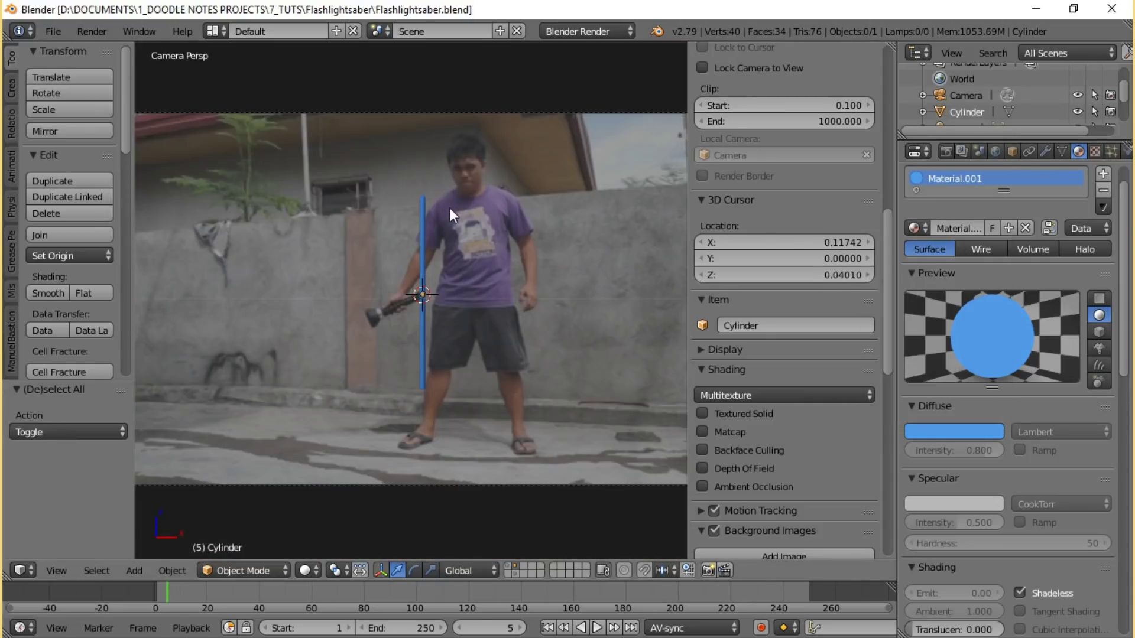
Step: Move all of the cylinder's geometry up along Z by about 0.87, placing its lower end just above the object origin
{"action": "scroll", "coordinate": [449, 209], "scroll_direction": "up", "scroll_amount": 2}
{"action": "right_click", "coordinate": [424, 231]}
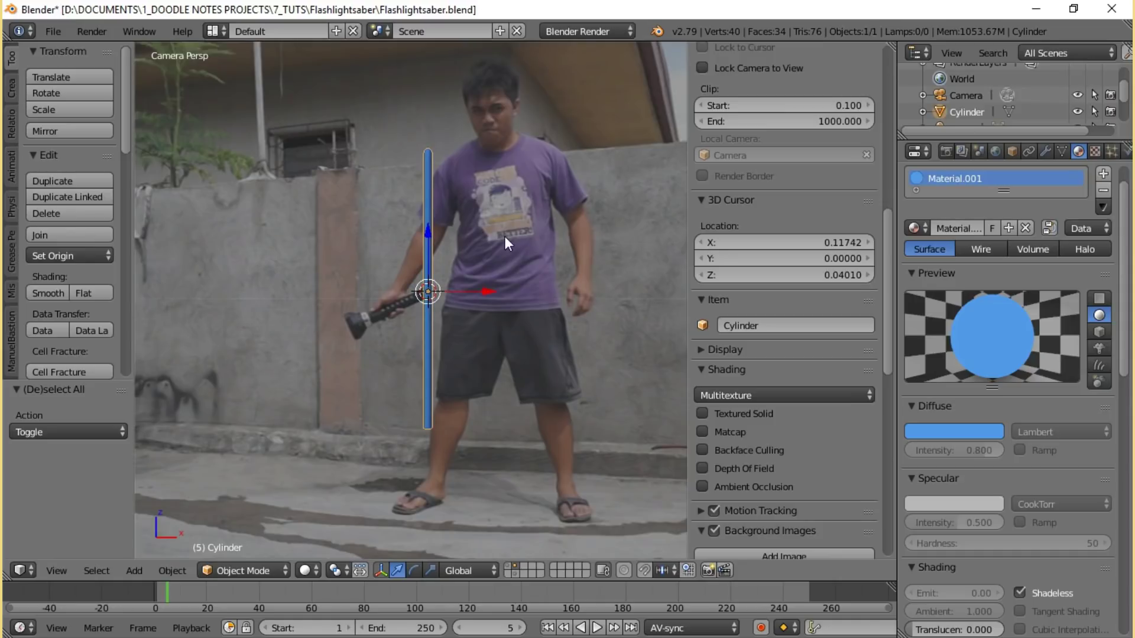
{"action": "key", "text": "Tab"}
{"action": "key", "text": "KP_1"}
{"action": "key", "text": "a"}
{"action": "key", "text": "g"}
{"action": "key", "text": "z"}
{"action": "left_click", "coordinate": [489, 64]}
{"action": "middle_click_drag", "start_coordinate": [485, 118], "coordinate": [486, 237], "text": "shift"}
{"action": "scroll", "coordinate": [467, 248], "scroll_direction": "up", "scroll_amount": 3}
{"action": "key", "text": "g"}
{"action": "key", "text": "z"}
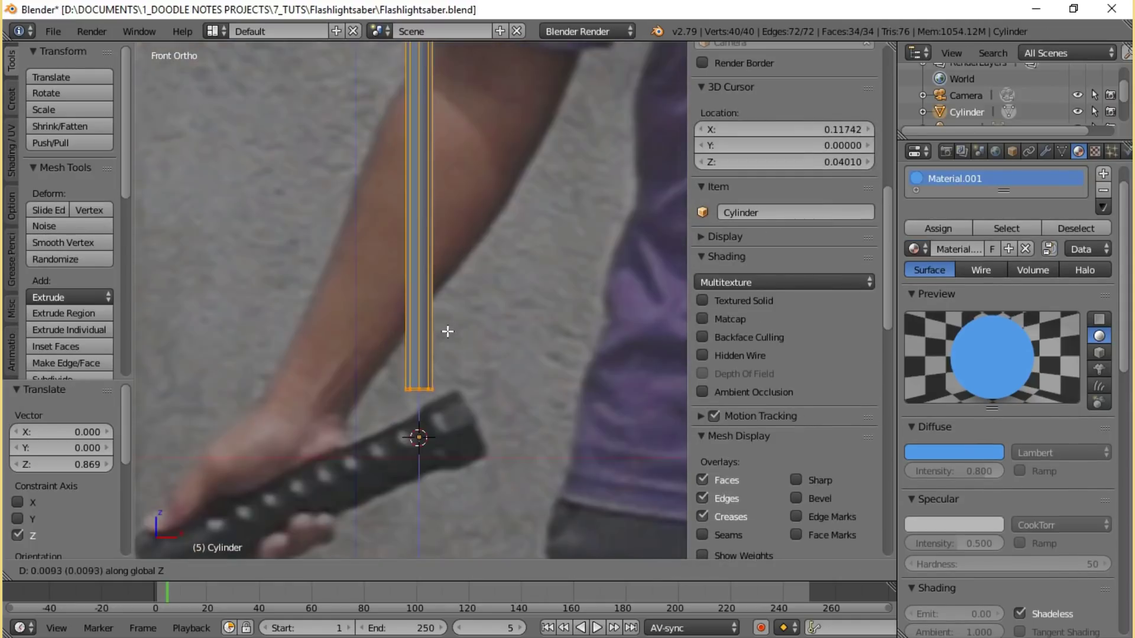
{"action": "left_click", "coordinate": [444, 325]}
{"action": "key", "text": "Tab"}
Step: Snap the 3D cursor to the SABER_Tip empty and snap the blade cylinder to the cursor
{"action": "scroll", "coordinate": [444, 320], "scroll_direction": "down", "scroll_amount": 5}
{"action": "key", "text": "KP_0"}
{"action": "left_click", "coordinate": [508, 567], "text": "shift"}
{"action": "right_click", "coordinate": [389, 442]}
{"action": "key", "text": "shift+s"}
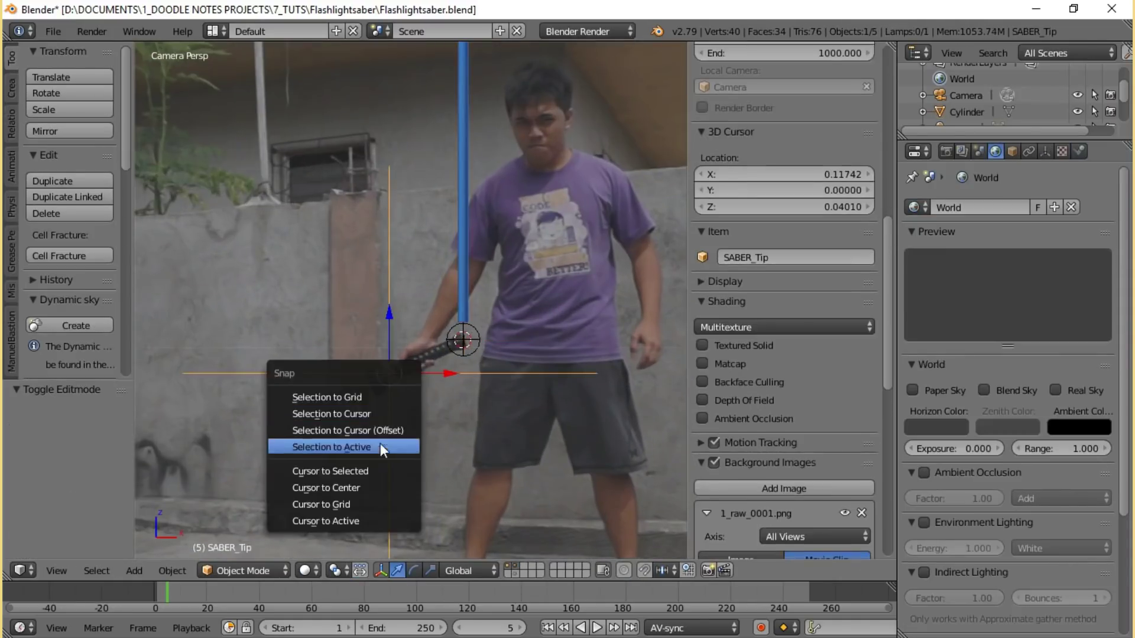
{"action": "left_click", "coordinate": [378, 470]}
{"action": "right_click", "coordinate": [466, 257]}
{"action": "key", "text": "shift+s"}
{"action": "left_click", "coordinate": [454, 204]}
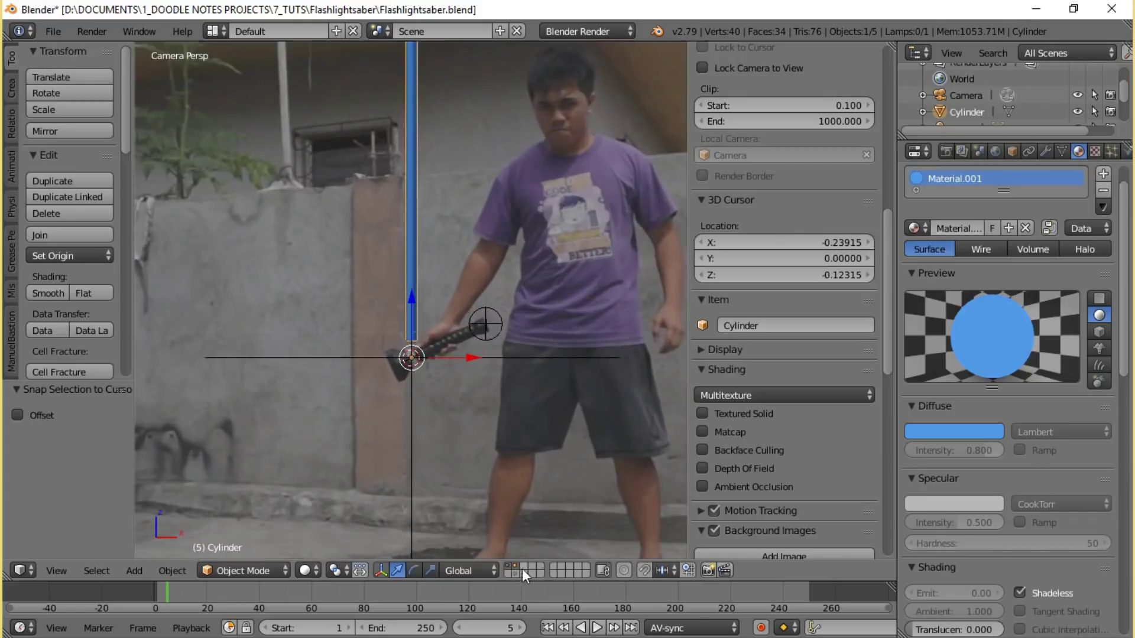
Step: Rotate the blade cylinder to line up with the flashlight's axis, extending outward from its head
{"action": "scroll", "coordinate": [441, 380], "scroll_direction": "up", "scroll_amount": 3}
{"action": "key", "text": "r"}
{"action": "left_click", "coordinate": [431, 222]}
{"action": "scroll", "coordinate": [461, 354], "scroll_direction": "down", "scroll_amount": 4}
{"action": "middle_click_drag", "start_coordinate": [460, 362], "coordinate": [531, 322], "text": "shift"}
{"action": "scroll", "coordinate": [550, 329], "scroll_direction": "up", "scroll_amount": 2}
Step: Scale the blade's geometry to about 0.81 along its length, using Normal orientation and the 3D cursor as pivot
{"action": "key", "text": "Tab"}
{"action": "key", "text": "a"}
{"action": "key", "text": "a"}
{"action": "left_click", "coordinate": [438, 571]}
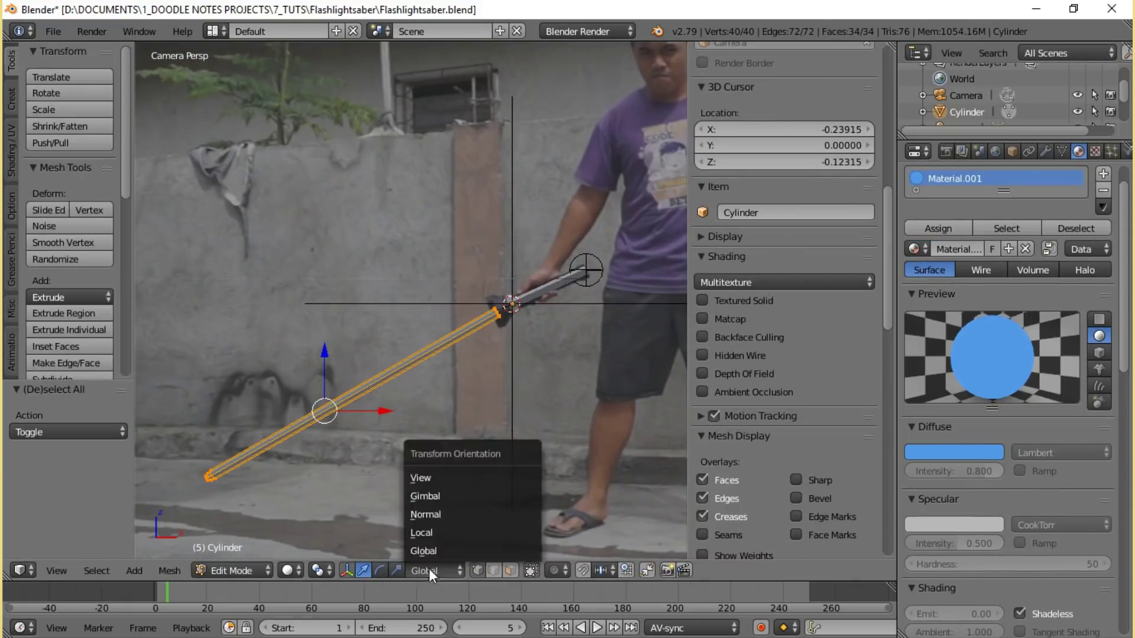
{"action": "left_click", "coordinate": [440, 514]}
{"action": "key", "text": "period"}
{"action": "key", "text": "s"}
{"action": "key", "text": "z"}
{"action": "key", "text": "z"}
{"action": "left_click", "coordinate": [501, 344]}
{"action": "scroll", "coordinate": [521, 349], "scroll_direction": "down", "scroll_amount": 2}
{"action": "middle_click_drag", "start_coordinate": [570, 340], "coordinate": [547, 381], "text": "shift"}
{"action": "key", "text": "s"}
{"action": "key", "text": "z"}
{"action": "key", "text": "z"}
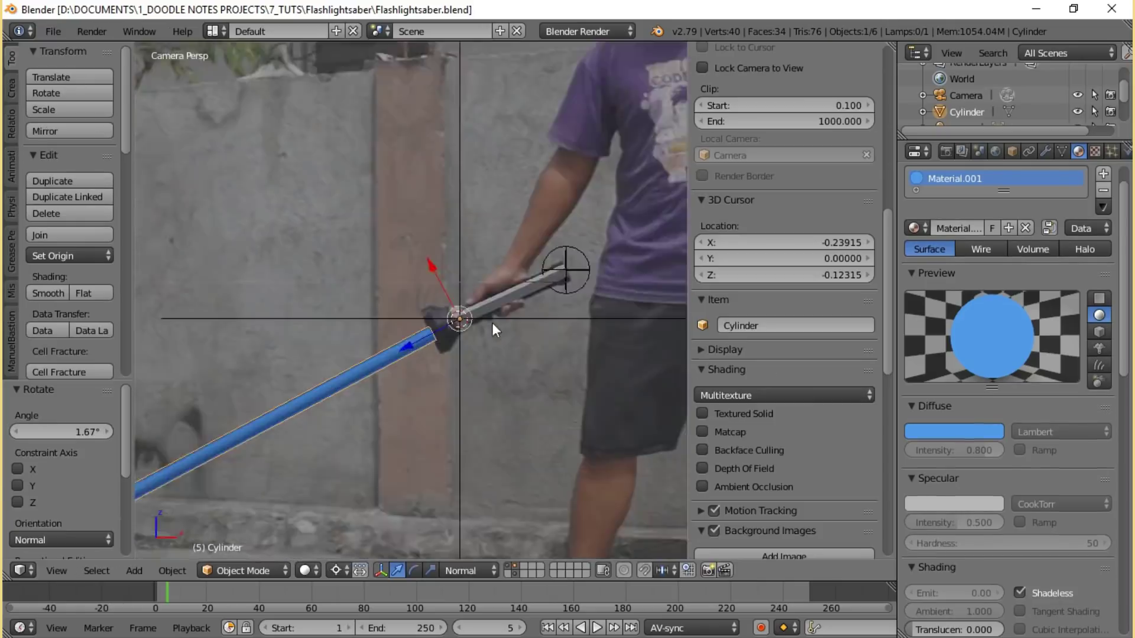
Step: Parent the blade cylinder to the armature's bone with the Bone option
{"action": "scroll", "coordinate": [492, 323], "scroll_direction": "up", "scroll_amount": 2}
{"action": "right_click", "coordinate": [524, 305], "text": "shift"}
{"action": "key", "text": "ctrl+p"}
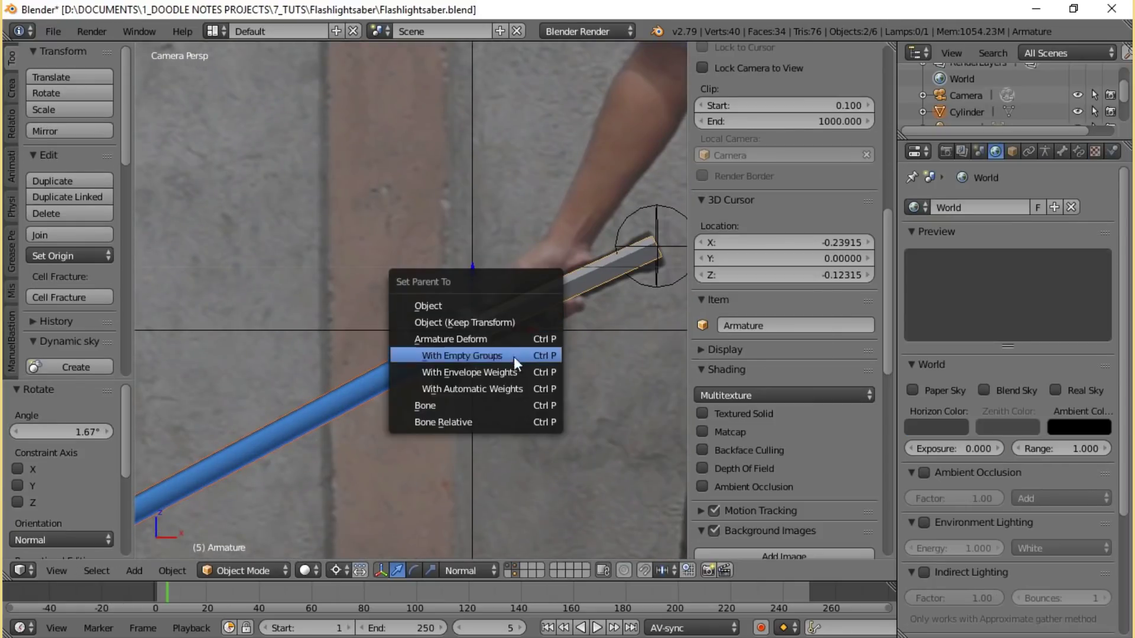
{"action": "left_click", "coordinate": [502, 405]}
{"action": "scroll", "coordinate": [516, 230], "scroll_direction": "down", "scroll_amount": 3}
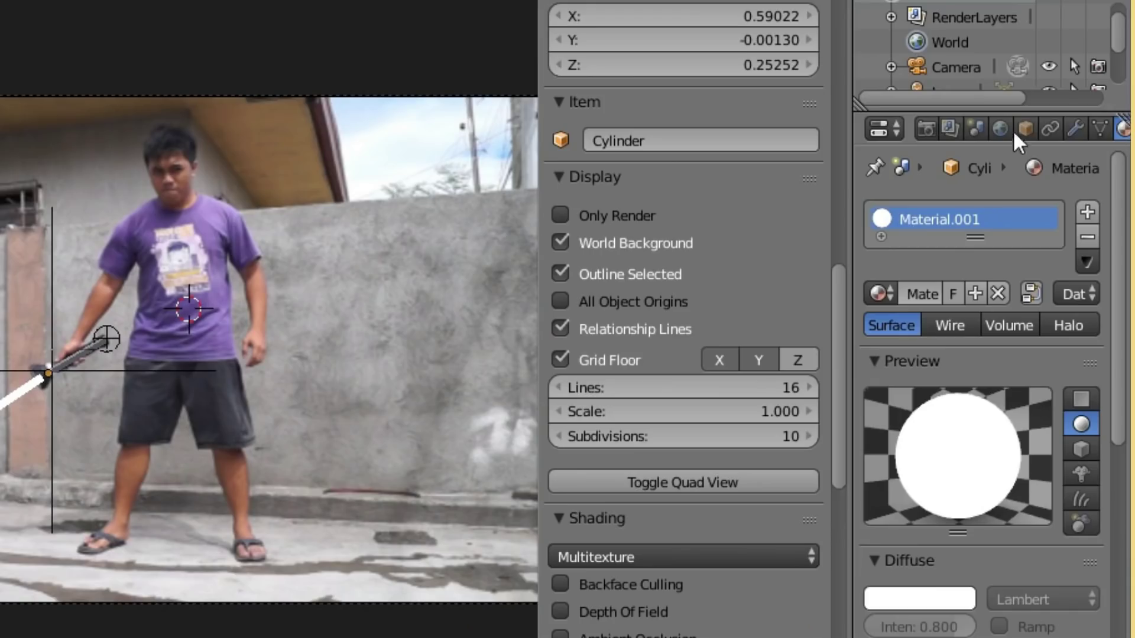
Step: Set the World horizon color to black and save the file
{"action": "left_click", "coordinate": [995, 151]}
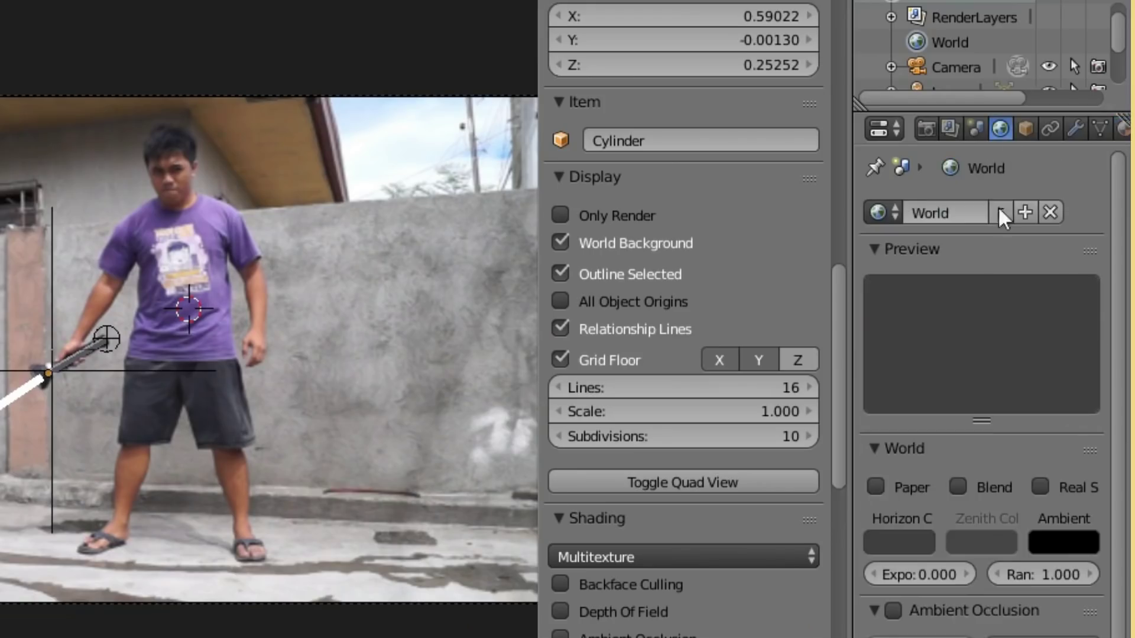
{"action": "left_click", "coordinate": [909, 541]}
{"action": "left_click_drag", "start_coordinate": [915, 354], "coordinate": [915, 396]}
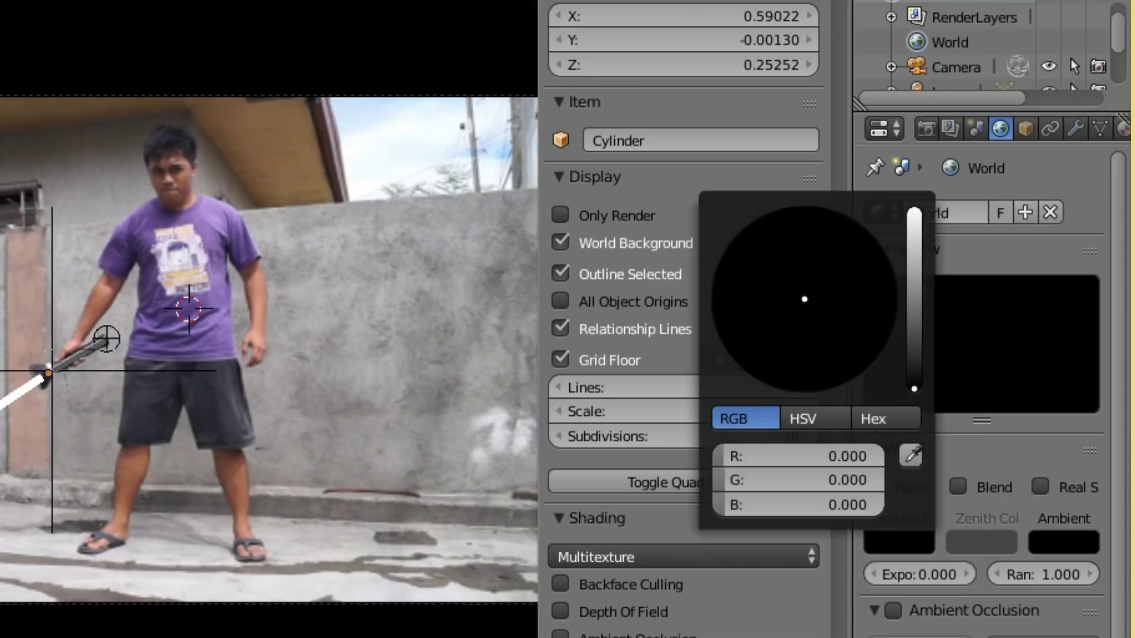
{"action": "key", "text": "ctrl+s"}
{"action": "left_click", "coordinate": [334, 213]}
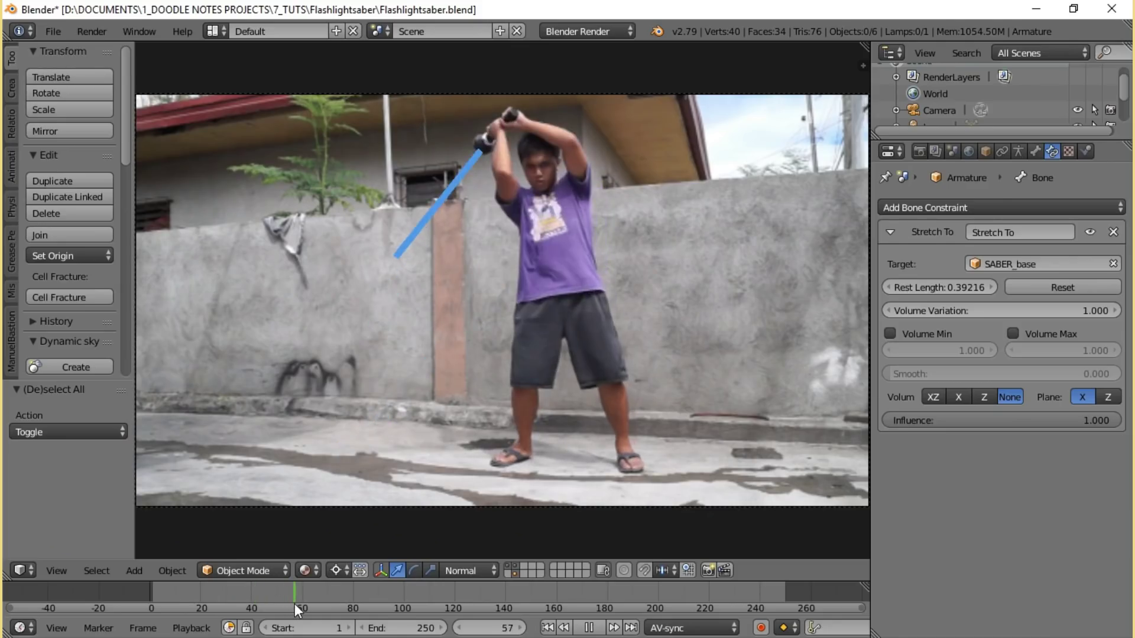
Step: Play back the animation with AV-sync to check how the blade follows the flashlight
{"action": "left_click_drag", "start_coordinate": [295, 604], "coordinate": [604, 607]}
{"action": "key", "text": "alt+a"}
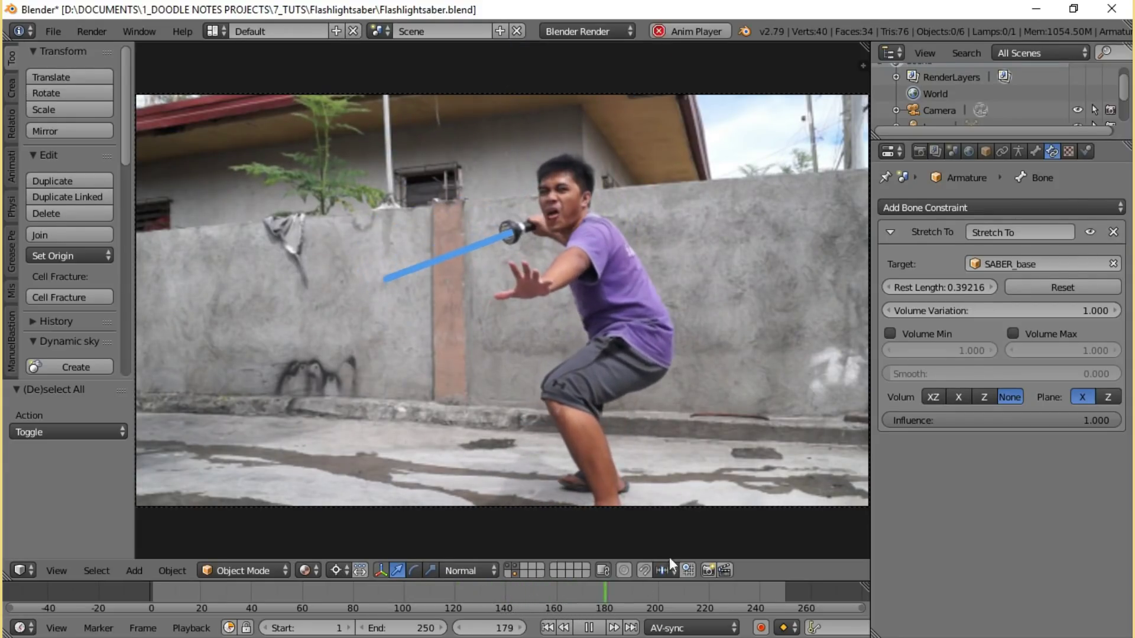
{"action": "left_click", "coordinate": [690, 628]}
{"action": "left_click", "coordinate": [687, 615]}
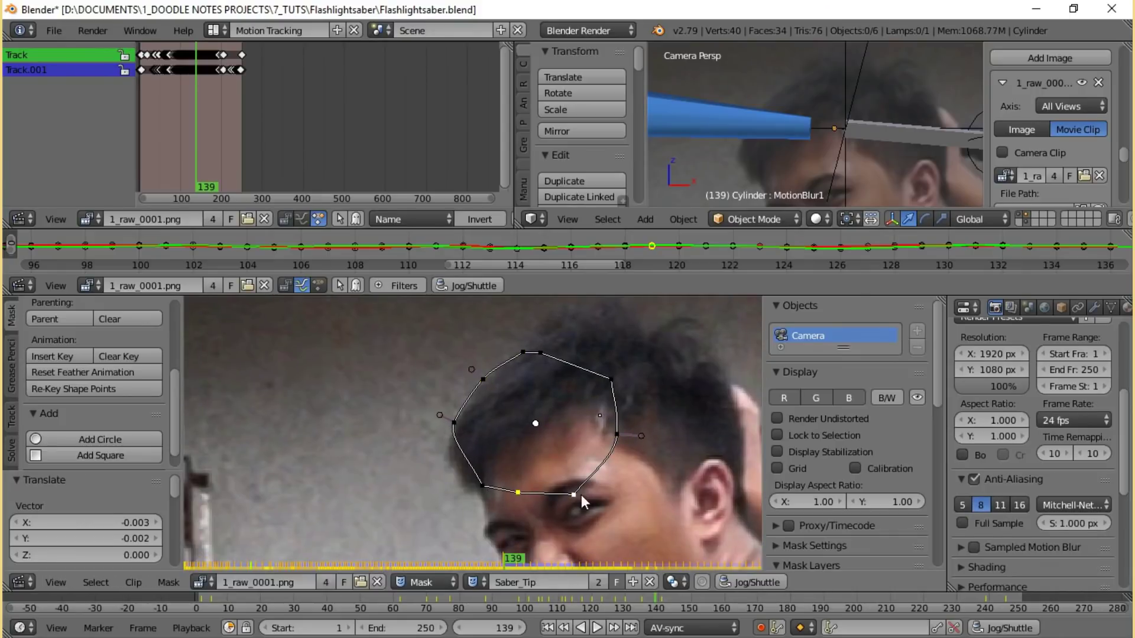
Step: Reposition the Saber_Tip mask's control points over the man's hair and forehead at frame 139
{"action": "right_click", "coordinate": [486, 379]}
{"action": "key", "text": "g"}
{"action": "left_click", "coordinate": [499, 376]}
{"action": "key", "text": "a"}
{"action": "key", "text": "a"}
{"action": "scroll", "coordinate": [613, 377], "scroll_direction": "down", "scroll_amount": 3}
{"action": "scroll", "coordinate": [613, 377], "scroll_direction": "up", "scroll_amount": 2}
Step: Advance to frame 140 and move the Saber_Tip mask to fit the head's outline
{"action": "key", "text": "Right"}
{"action": "key", "text": "g"}
{"action": "left_click", "coordinate": [629, 411]}
{"action": "scroll", "coordinate": [662, 183], "scroll_direction": "down", "scroll_amount": 2}
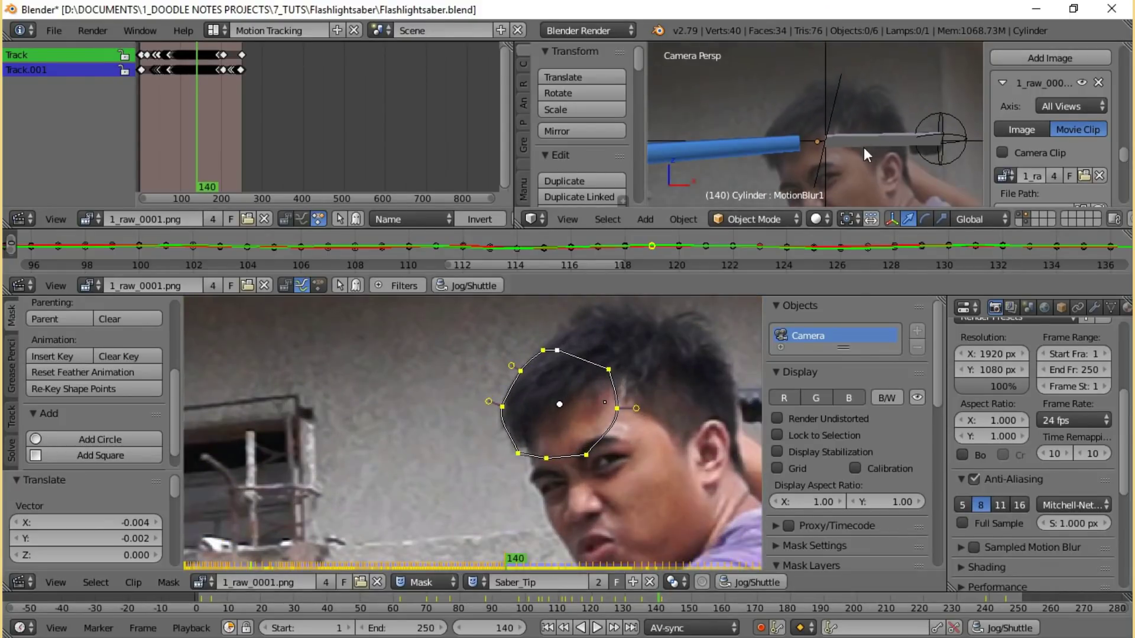
Step: Advance to the frame after 140 and rotate, scale and move the whole Saber_Tip mask to fit the head
{"action": "key", "text": "Right"}
{"action": "key", "text": "a"}
{"action": "key", "text": "a"}
{"action": "scroll", "coordinate": [622, 358], "scroll_direction": "up", "scroll_amount": 1}
{"action": "key", "text": "r"}
{"action": "left_click", "coordinate": [672, 405]}
{"action": "key", "text": "g"}
{"action": "left_click", "coordinate": [683, 449]}
{"action": "key", "text": "s"}
{"action": "left_click", "coordinate": [577, 399]}
{"action": "key", "text": "g"}
{"action": "left_click", "coordinate": [545, 391]}
{"action": "key", "text": "g"}
{"action": "key", "text": "r"}
{"action": "key", "text": "s"}
{"action": "left_click", "coordinate": [569, 390]}
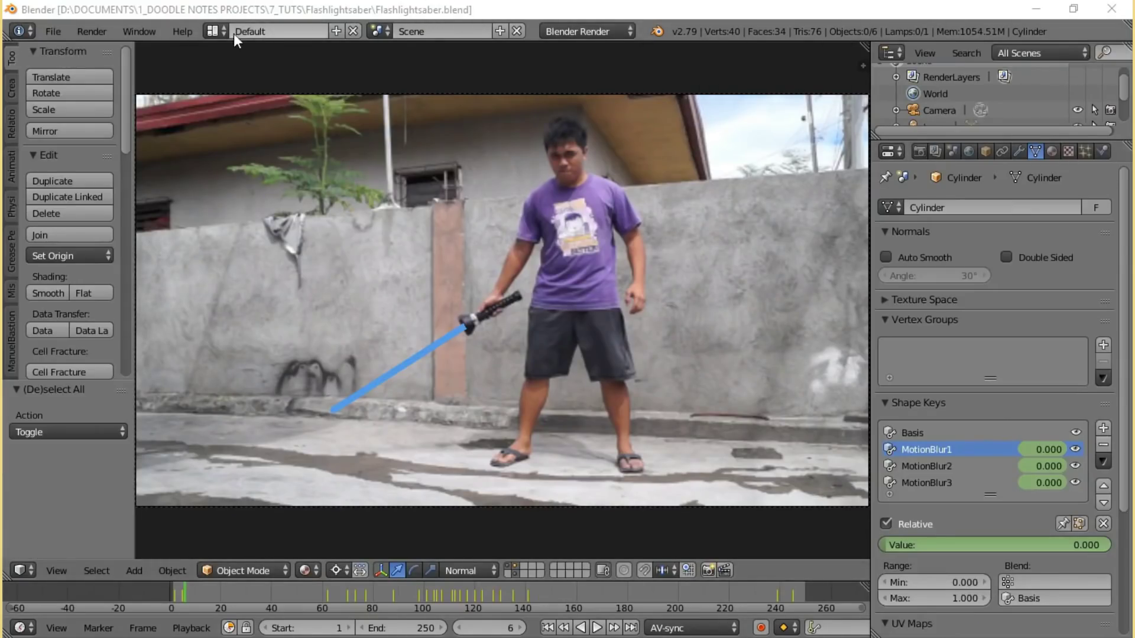
Step: Switch to the Motion Tracking layout and put the clip editor into Mask mode
{"action": "left_click", "coordinate": [215, 33]}
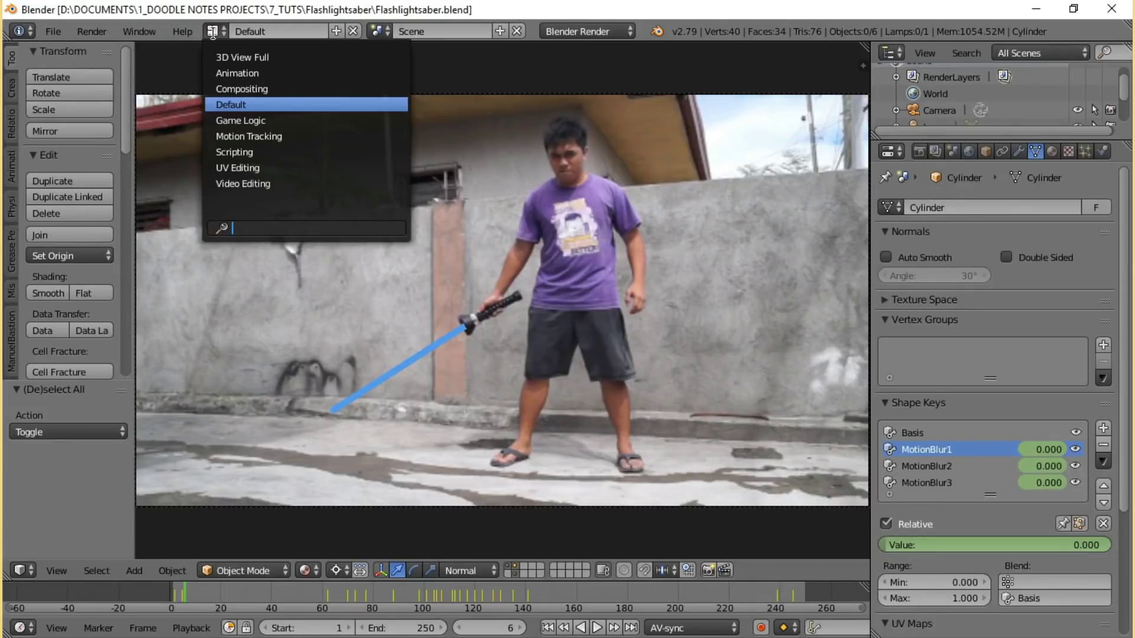
{"action": "left_click", "coordinate": [280, 137]}
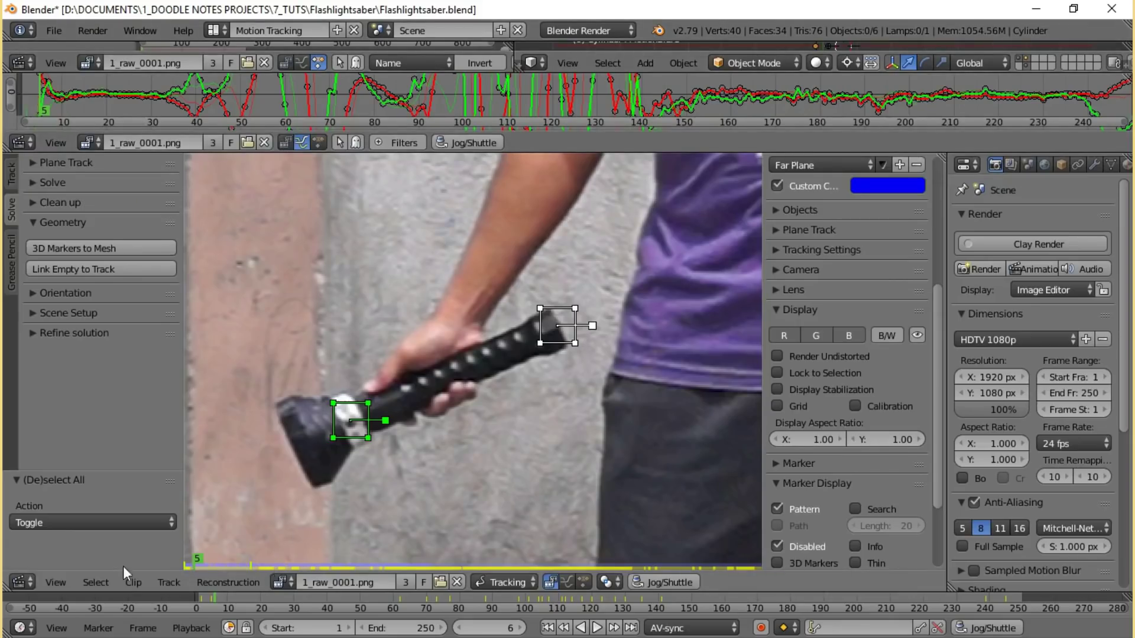
{"action": "left_click", "coordinate": [514, 583]}
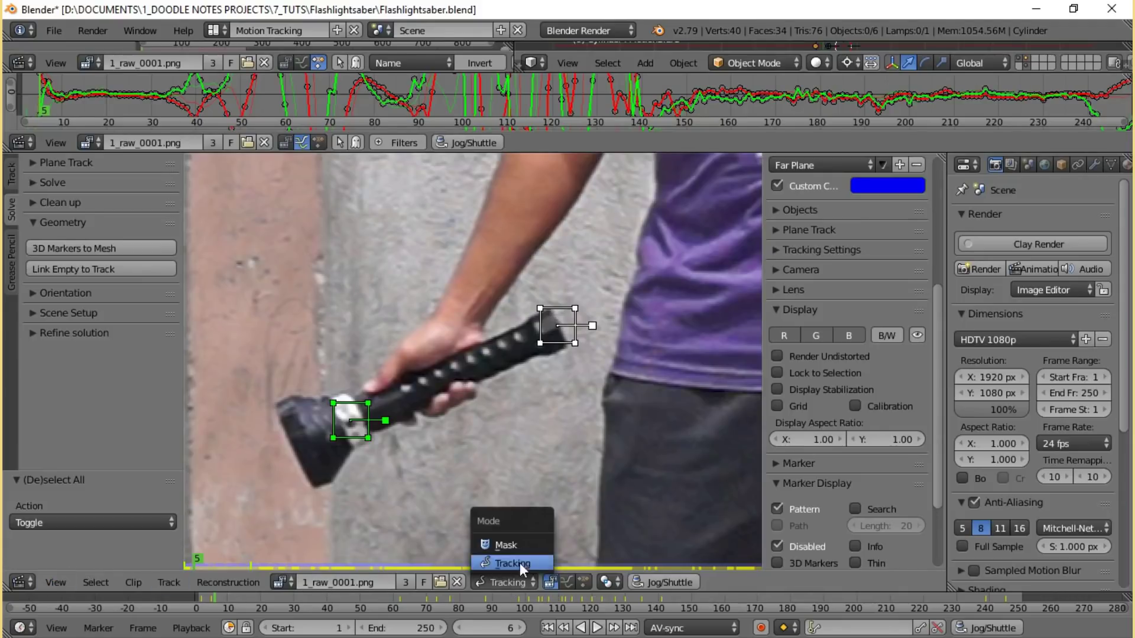
{"action": "left_click", "coordinate": [521, 548]}
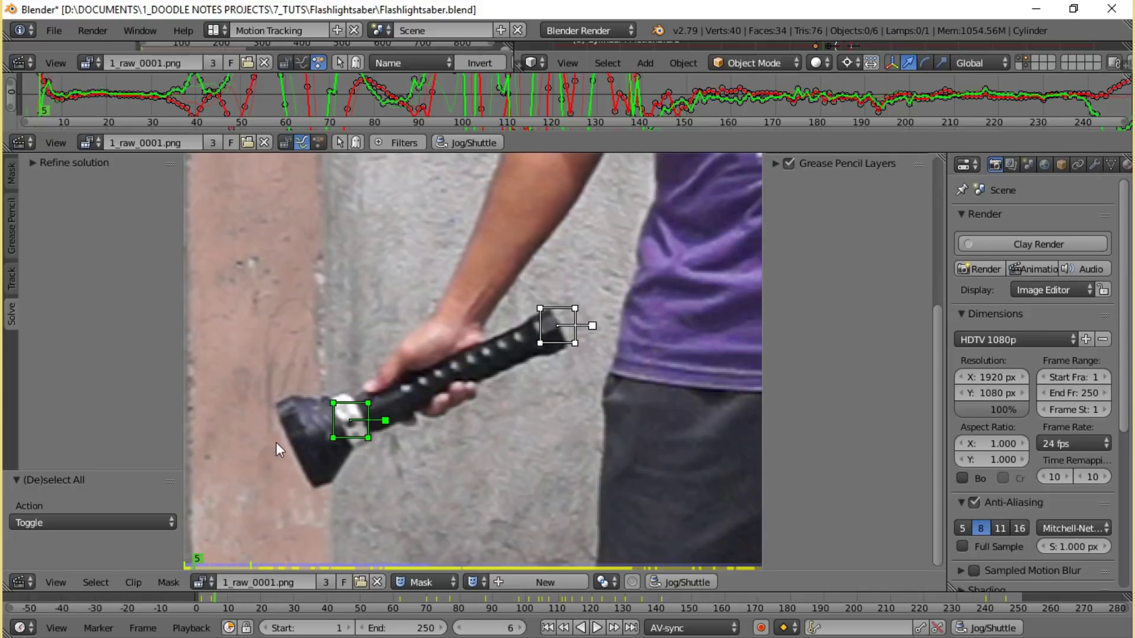
Step: Outline the flashlight's head with control points in the Saber_Tip mask at frame 5 and close the spline
{"action": "key", "text": "Left"}
{"action": "key", "text": "Left"}
{"action": "key", "text": "Left"}
{"action": "key", "text": "Left"}
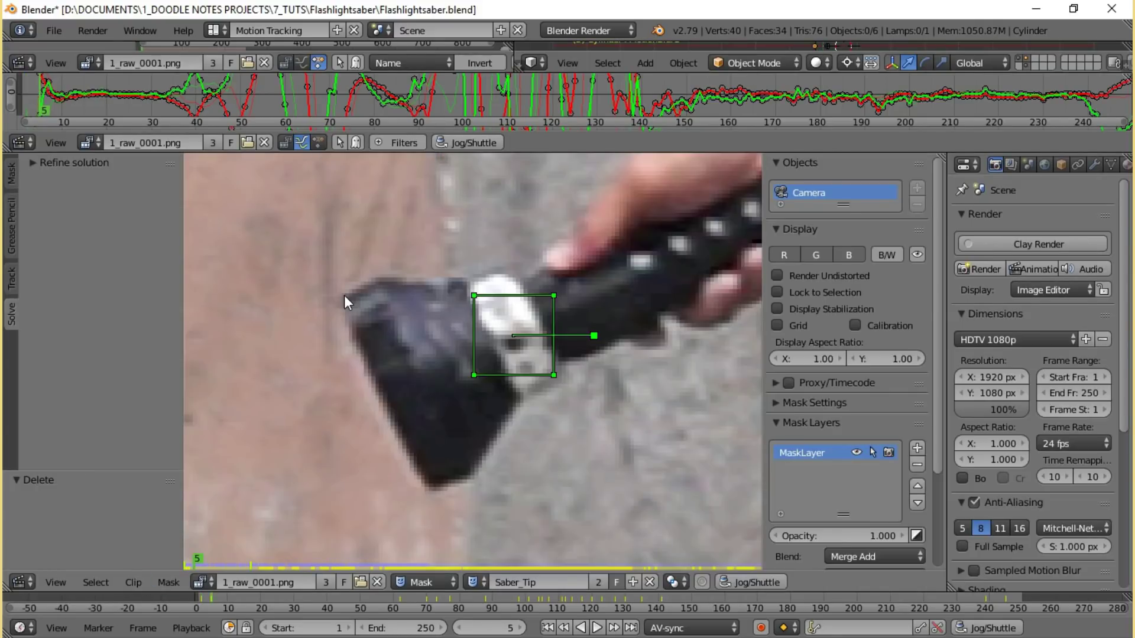
{"action": "left_click", "coordinate": [344, 295], "text": "ctrl"}
{"action": "left_click_drag", "start_coordinate": [388, 403], "coordinate": [428, 467], "text": "ctrl"}
{"action": "key", "text": "ctrl+z"}
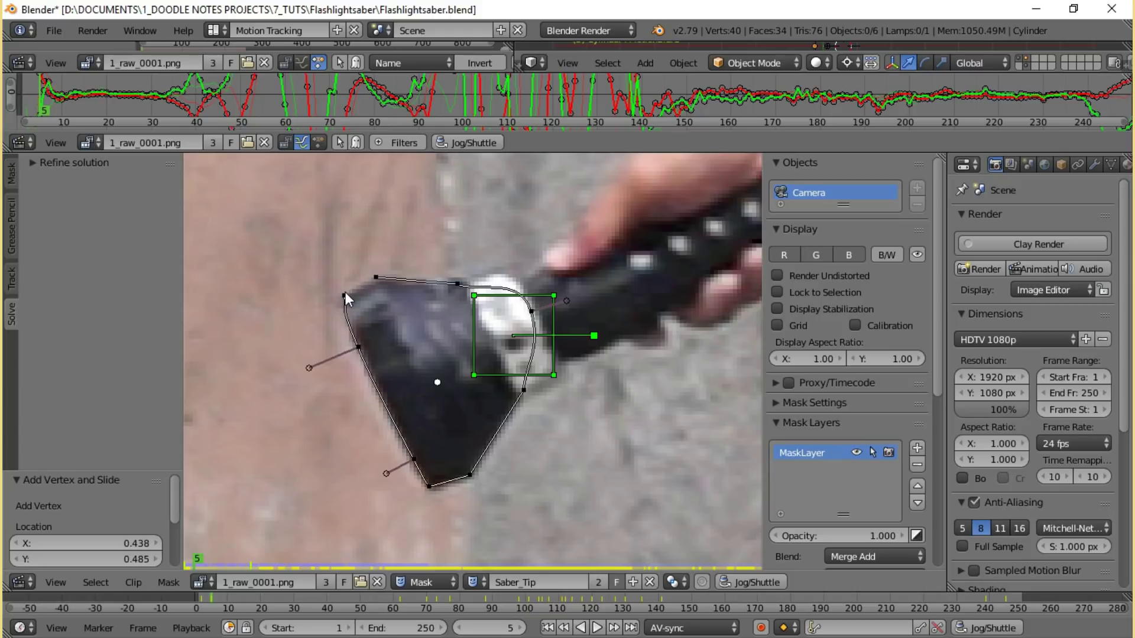
{"action": "key", "text": "alt+c"}
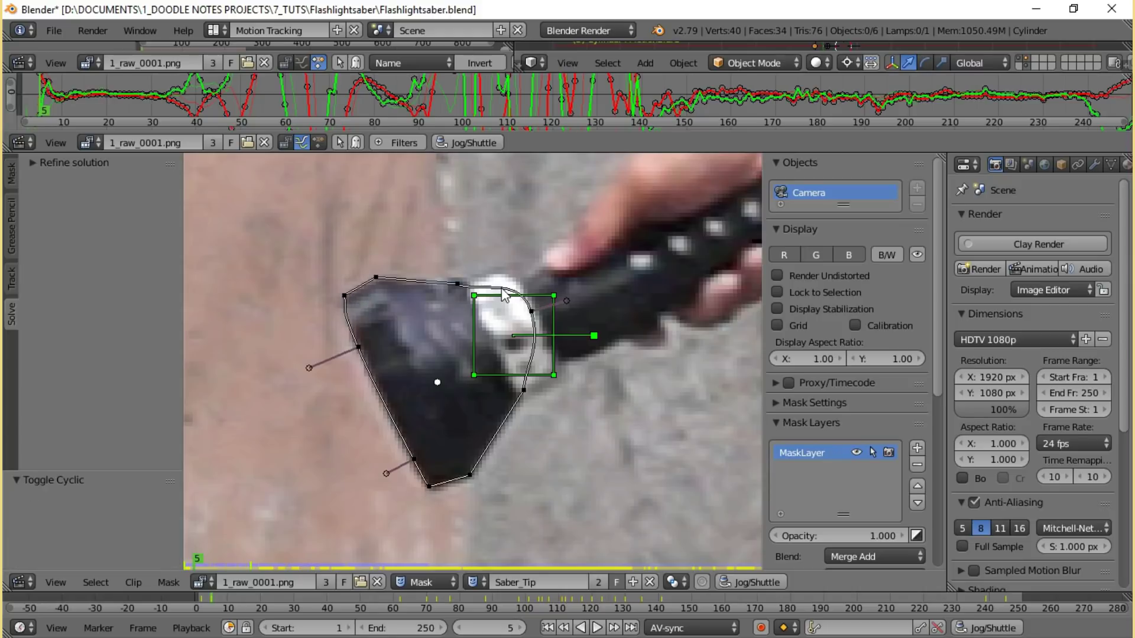
Step: Add a narrow feather around the closed outline of the flashlight's head
{"action": "scroll", "coordinate": [507, 298], "scroll_direction": "down", "scroll_amount": 3}
{"action": "scroll", "coordinate": [515, 337], "scroll_direction": "up", "scroll_amount": 4}
{"action": "key", "text": "a"}
{"action": "key", "text": "a"}
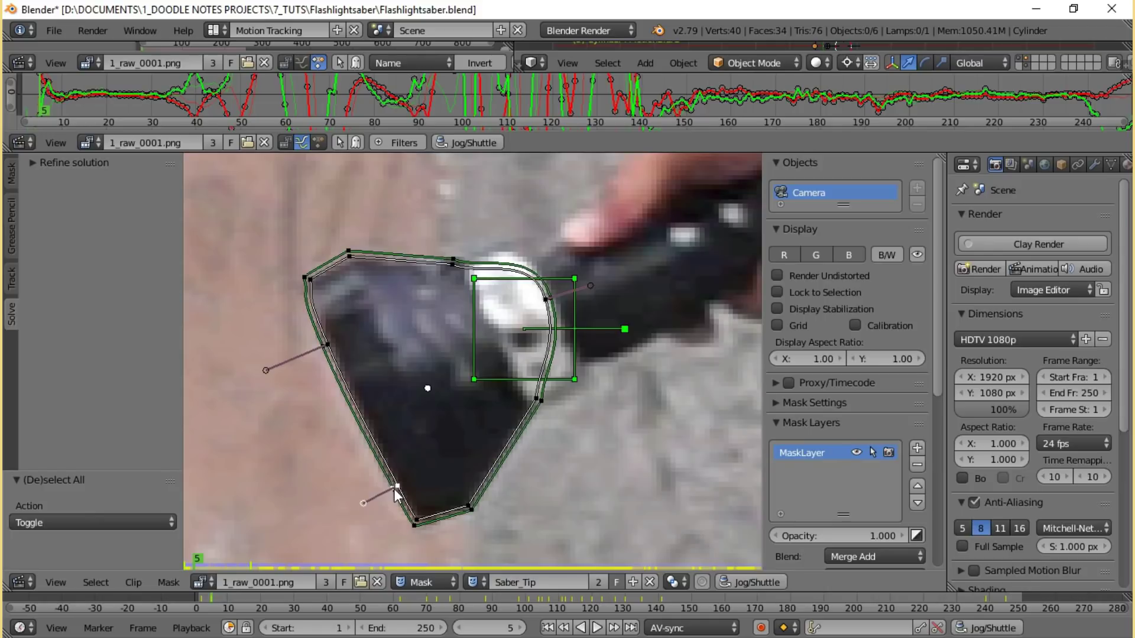
{"action": "scroll", "coordinate": [507, 405], "scroll_direction": "down", "scroll_amount": 3}
{"action": "key", "text": "a"}
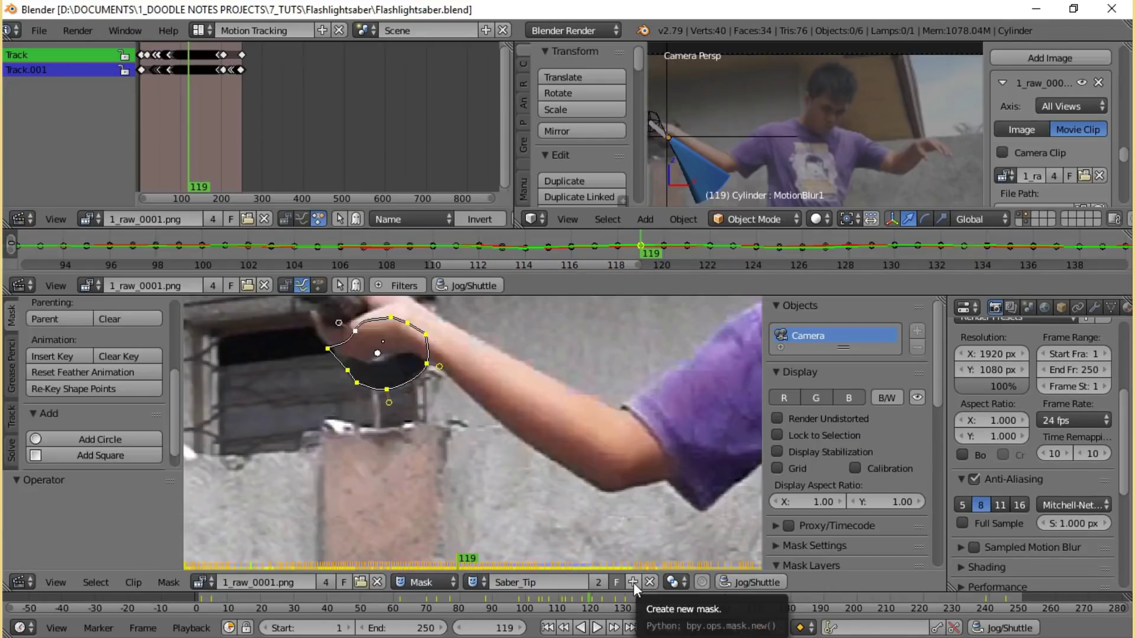
Step: Create a new mask named Arm and trace the man's forearm with control points at frame 119
{"action": "left_click", "coordinate": [634, 583]}
{"action": "double_click", "coordinate": [535, 582]}
{"action": "type", "text": "Arm"}
{"action": "key", "text": "Return"}
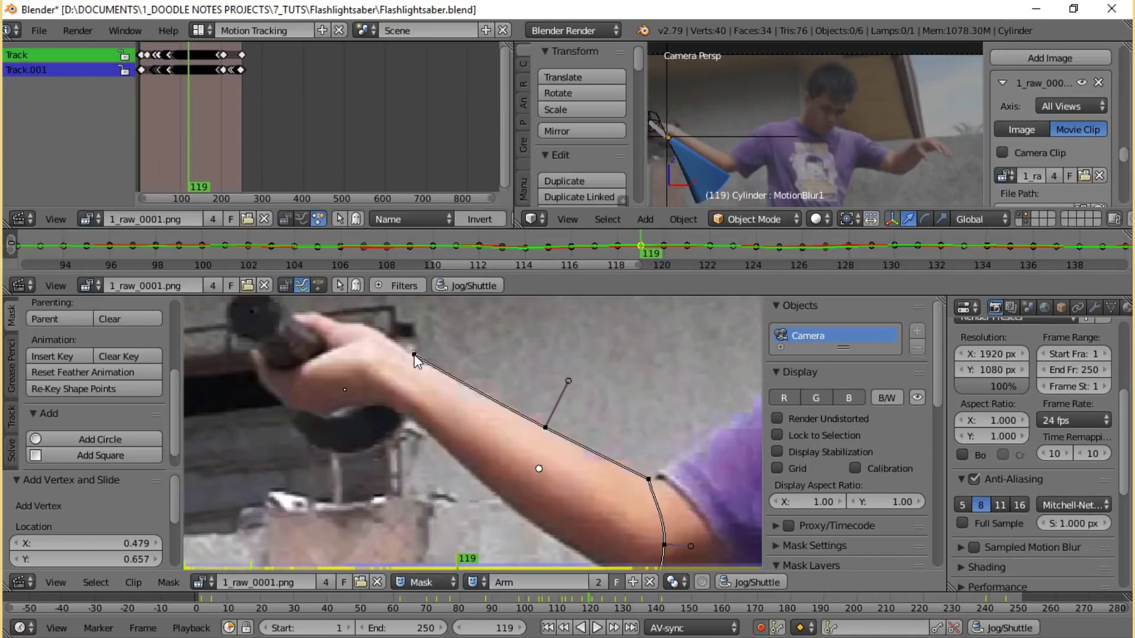
{"action": "left_click", "coordinate": [396, 370], "text": "ctrl"}
{"action": "middle_click_drag", "start_coordinate": [436, 448], "coordinate": [458, 427]}
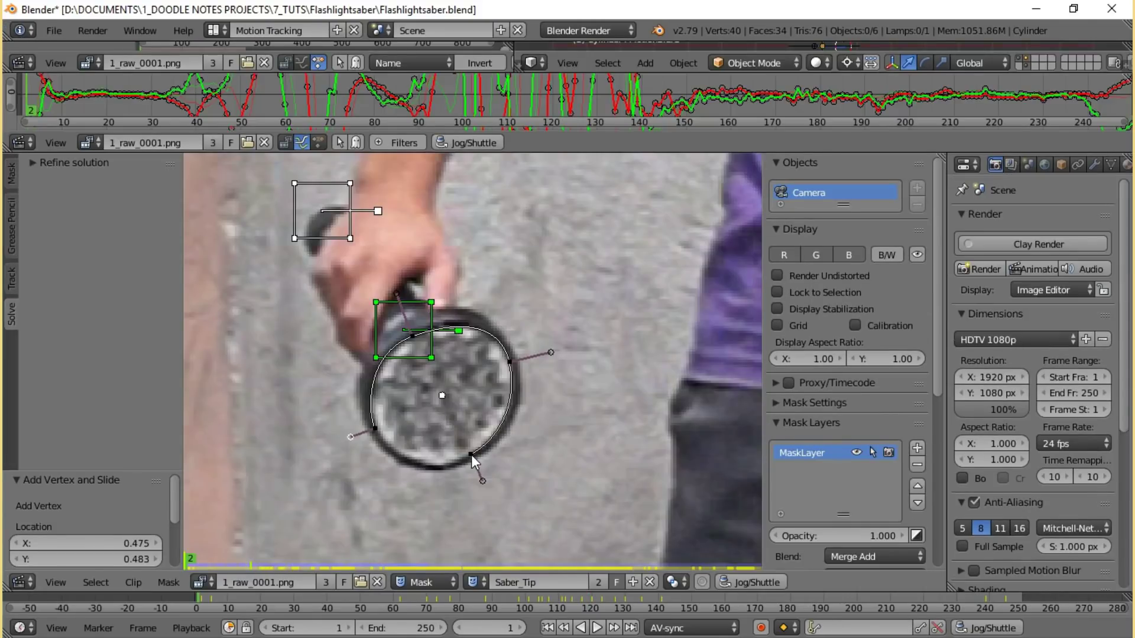
Step: Close the Saber_Tip outline around the flashlight's lens at frame 1 and adjust its lower handles to fit the rim
{"action": "key", "text": "alt+c"}
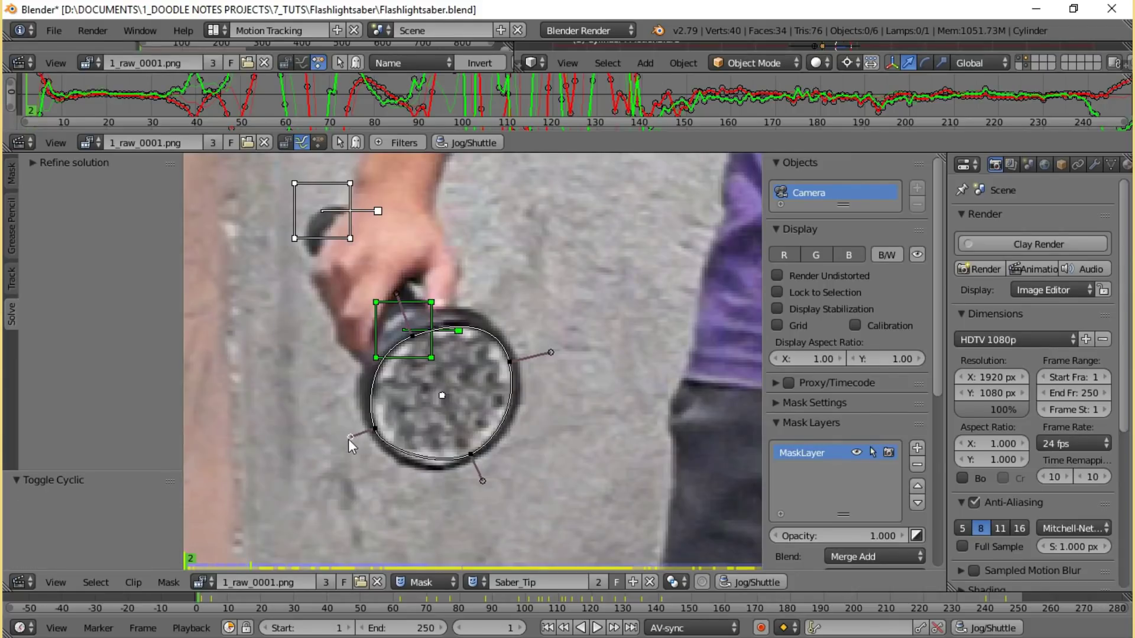
{"action": "mouse_move", "coordinate": [348, 439]}
{"action": "left_mouse_down"}
{"action": "mouse_move", "coordinate": [349, 451]}
{"action": "mouse_move", "coordinate": [350, 437]}
{"action": "left_mouse_up"}
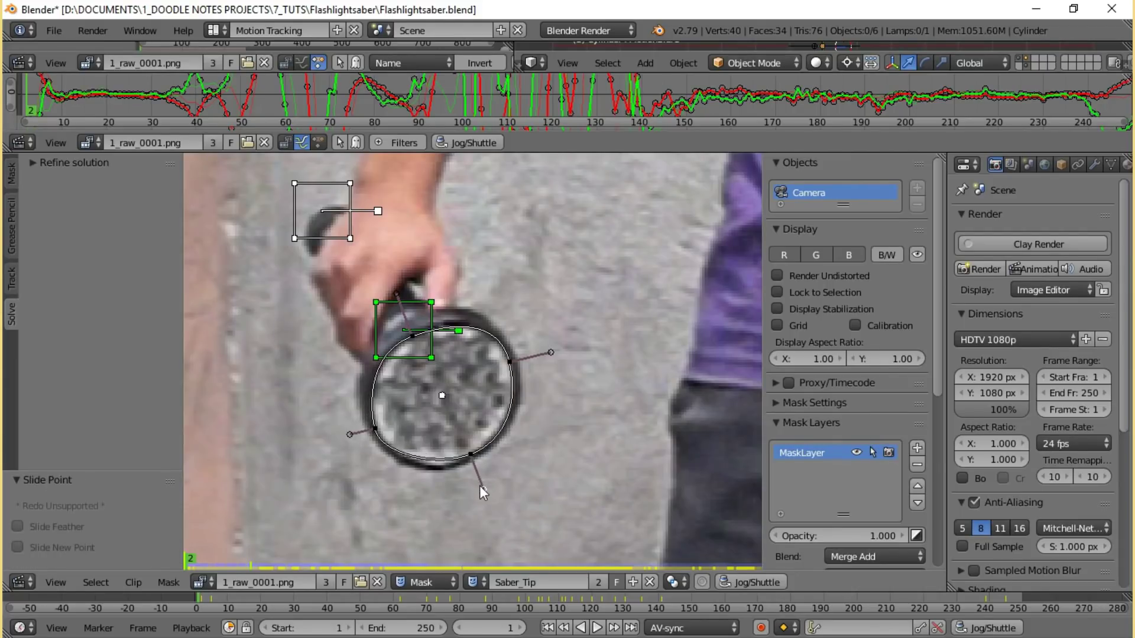
{"action": "left_click_drag", "start_coordinate": [480, 487], "coordinate": [467, 460]}
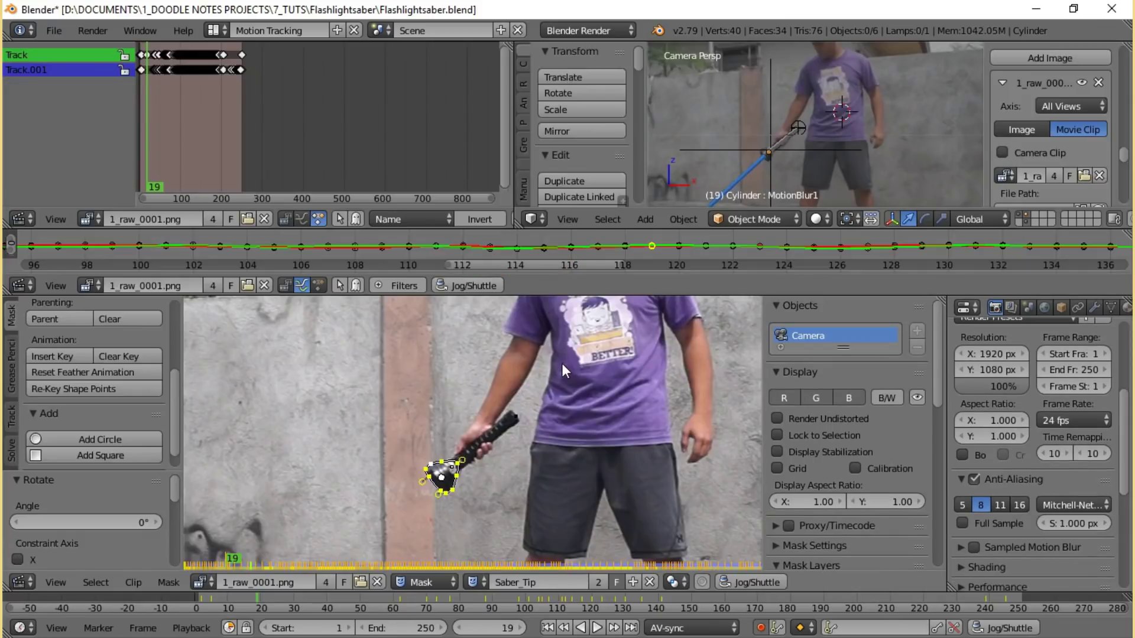
{"action": "key", "text": "alt+a"}
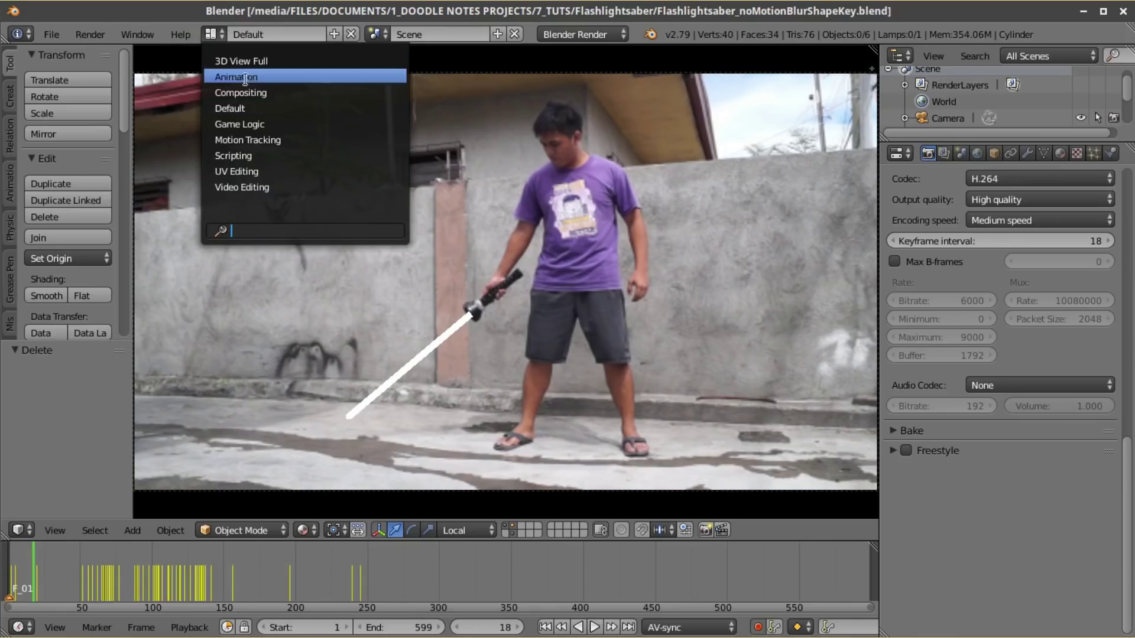
Step: Switch to the Compositing layout, enable Use Nodes and Auto Render, and render frame 8
{"action": "left_click", "coordinate": [254, 91]}
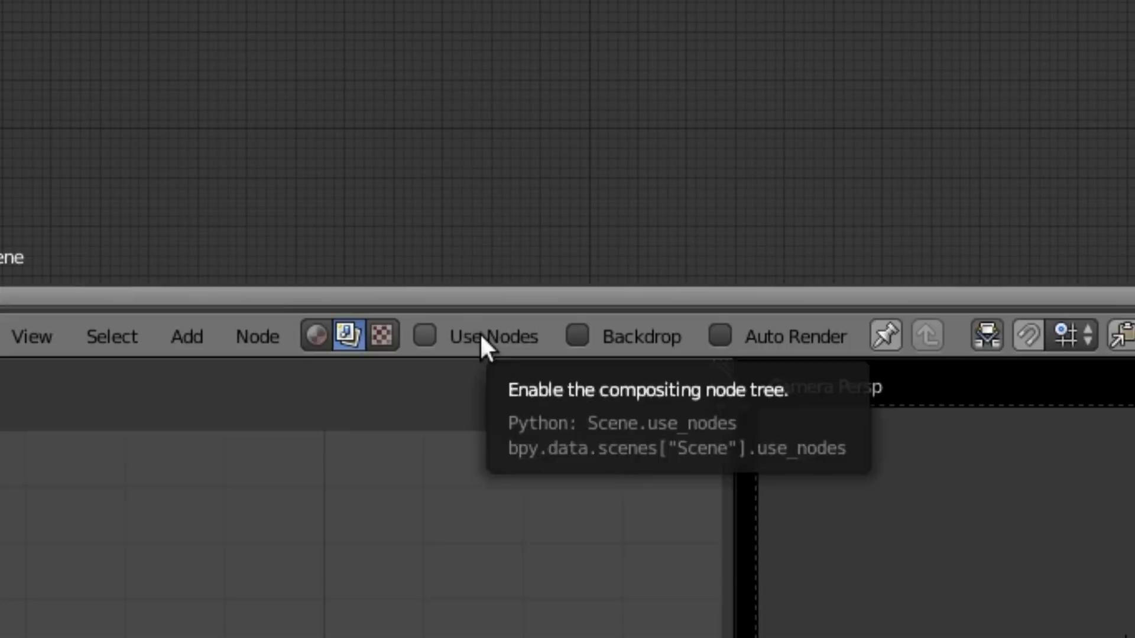
{"action": "left_click", "coordinate": [278, 319]}
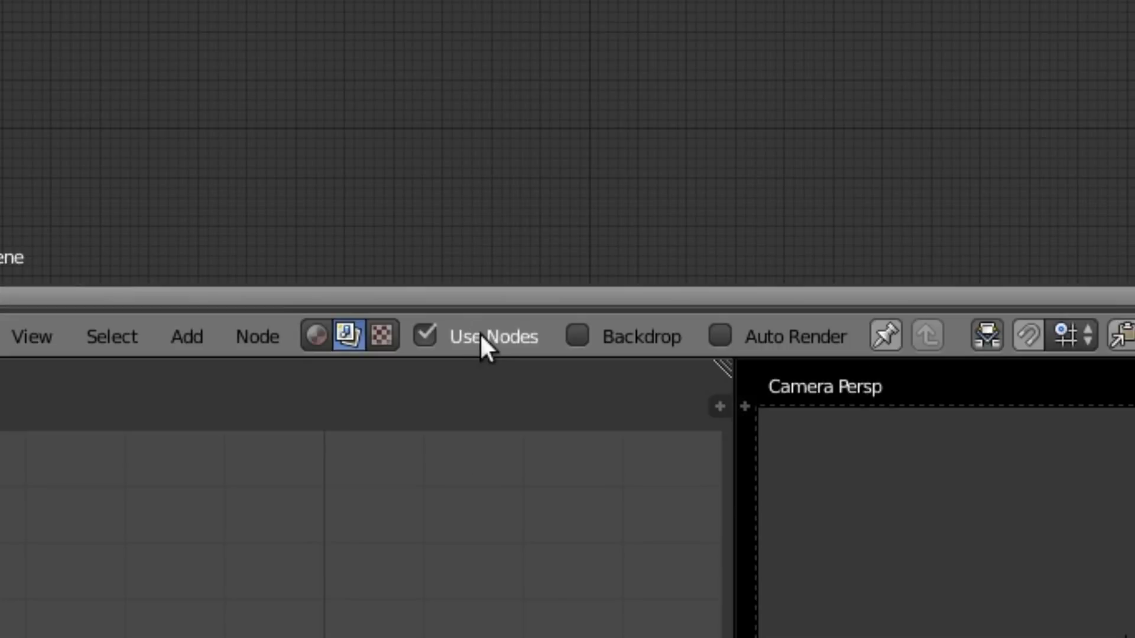
{"action": "left_click", "coordinate": [793, 340]}
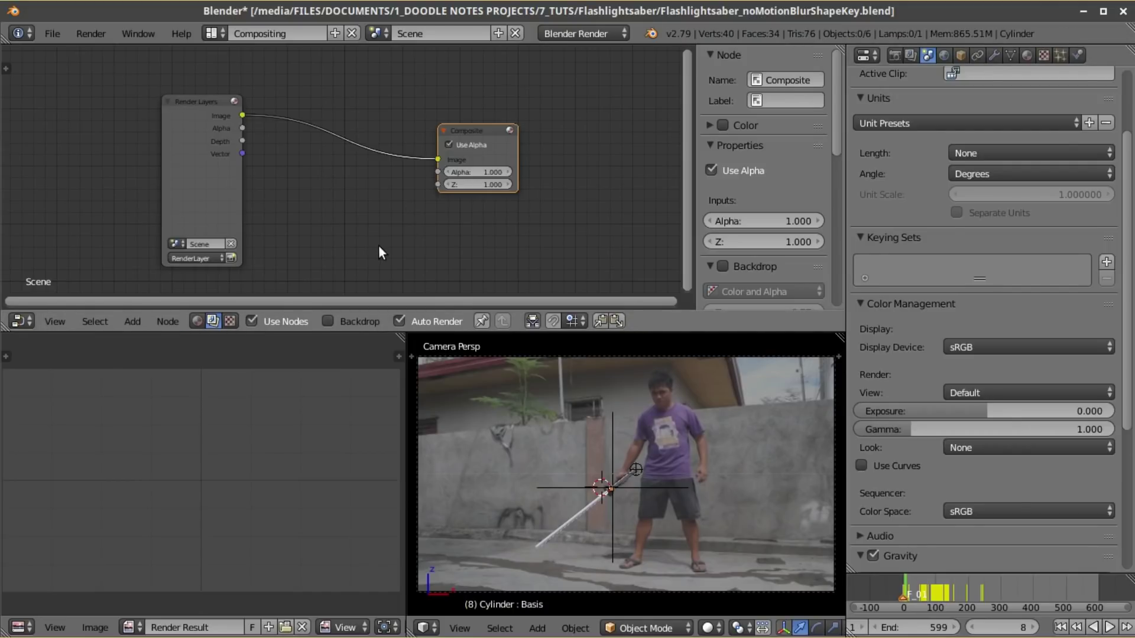
{"action": "key", "text": "F12"}
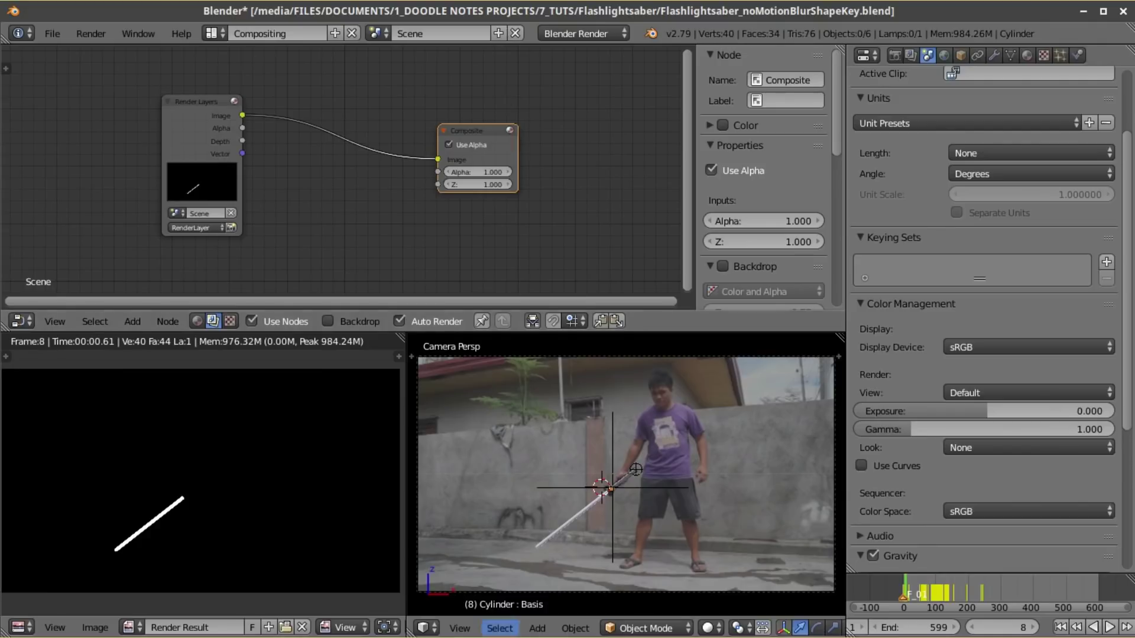
Step: Add a Movie Clip node below the Render Layers node and load the flashlight footage into it
{"action": "key", "text": "shift+a"}
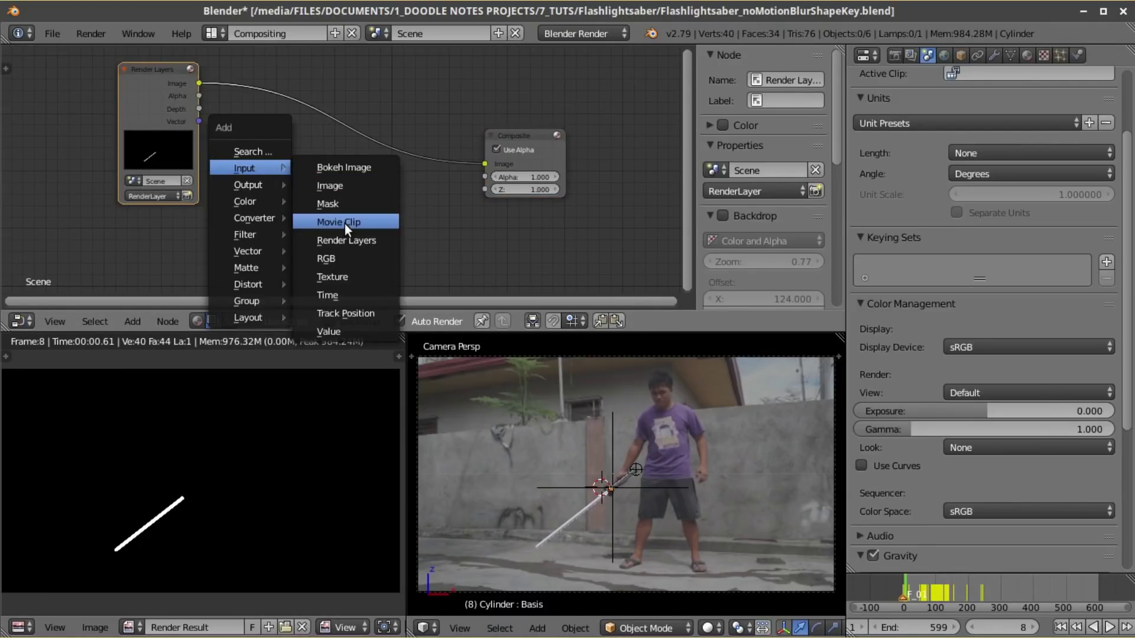
{"action": "left_click", "coordinate": [345, 223]}
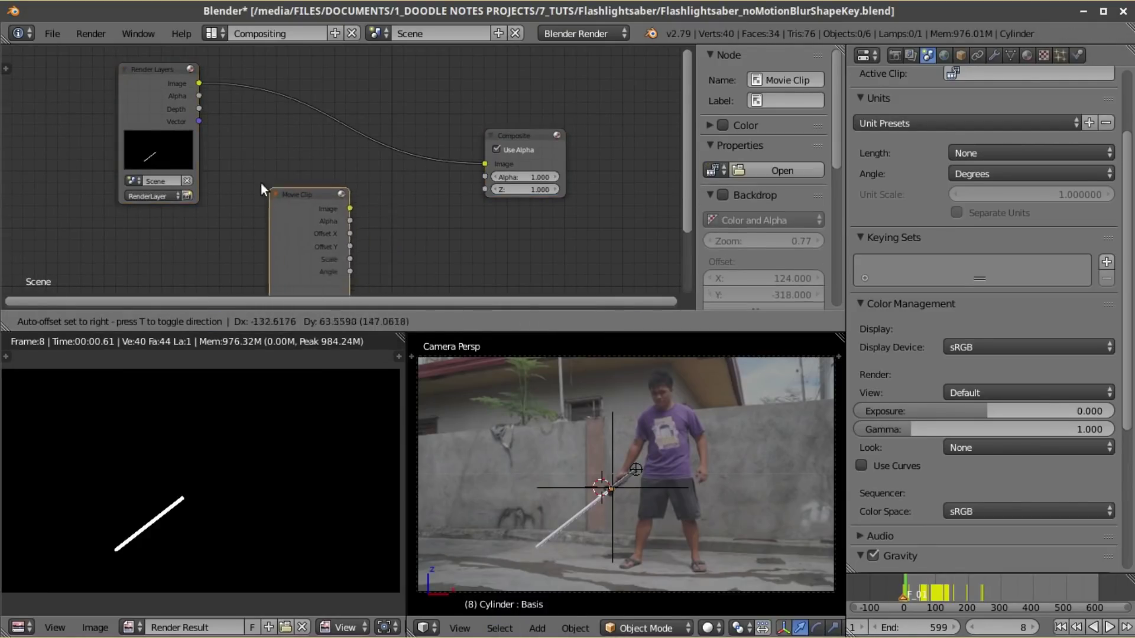
{"action": "left_click", "coordinate": [232, 230]}
{"action": "left_click", "coordinate": [285, 252]}
Step: Insert a Mix node before Composite, feed it the Movie Clip and Render Layers images, and set its blending to Add
{"action": "key", "text": "shift+a"}
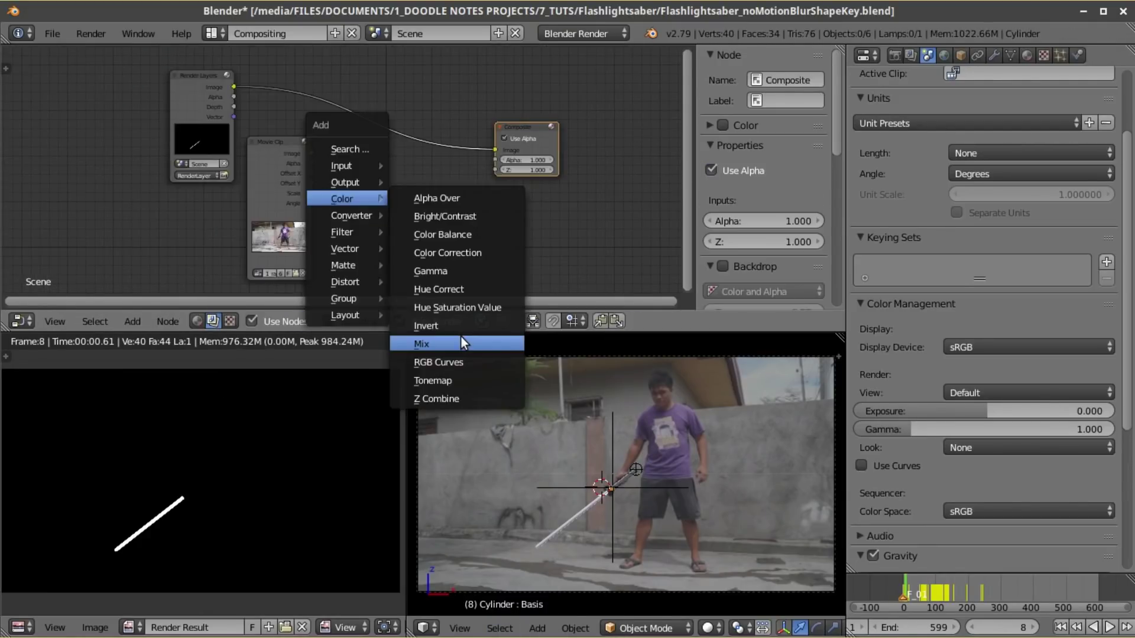
{"action": "left_click", "coordinate": [460, 337]}
{"action": "left_click", "coordinate": [399, 110]}
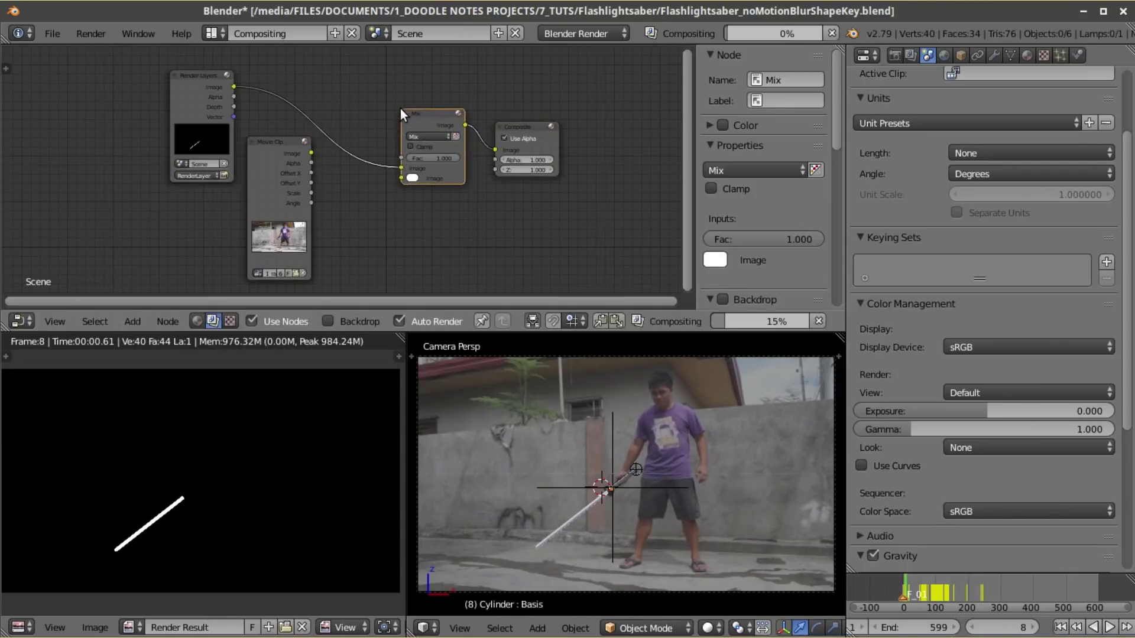
{"action": "left_click_drag", "start_coordinate": [313, 153], "coordinate": [395, 168]}
{"action": "left_click", "coordinate": [429, 136]}
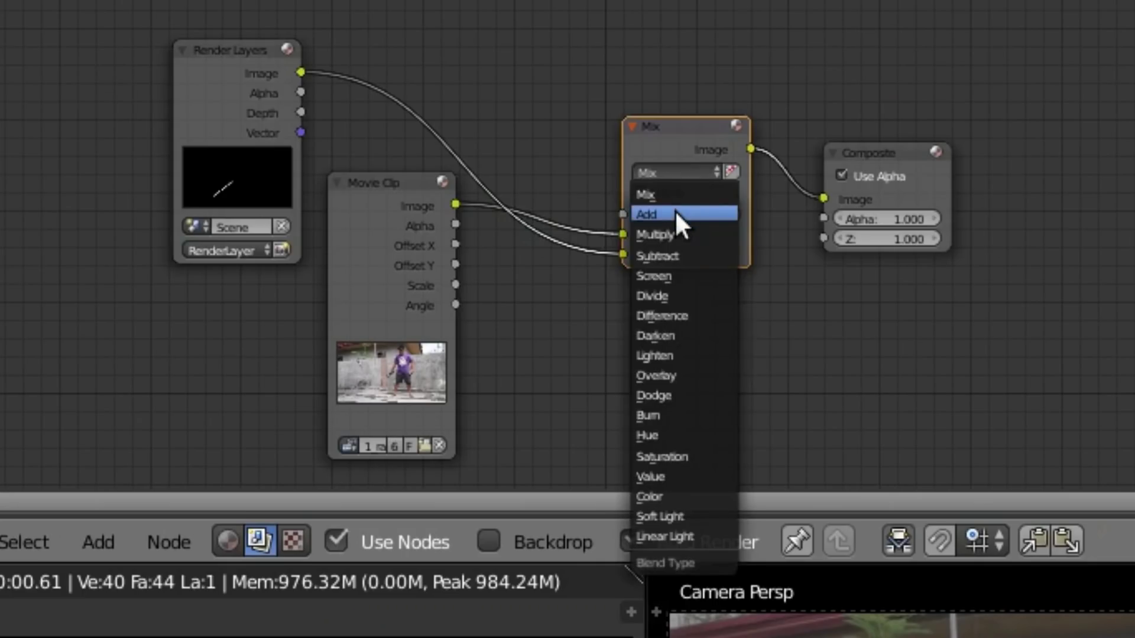
{"action": "left_click", "coordinate": [675, 210]}
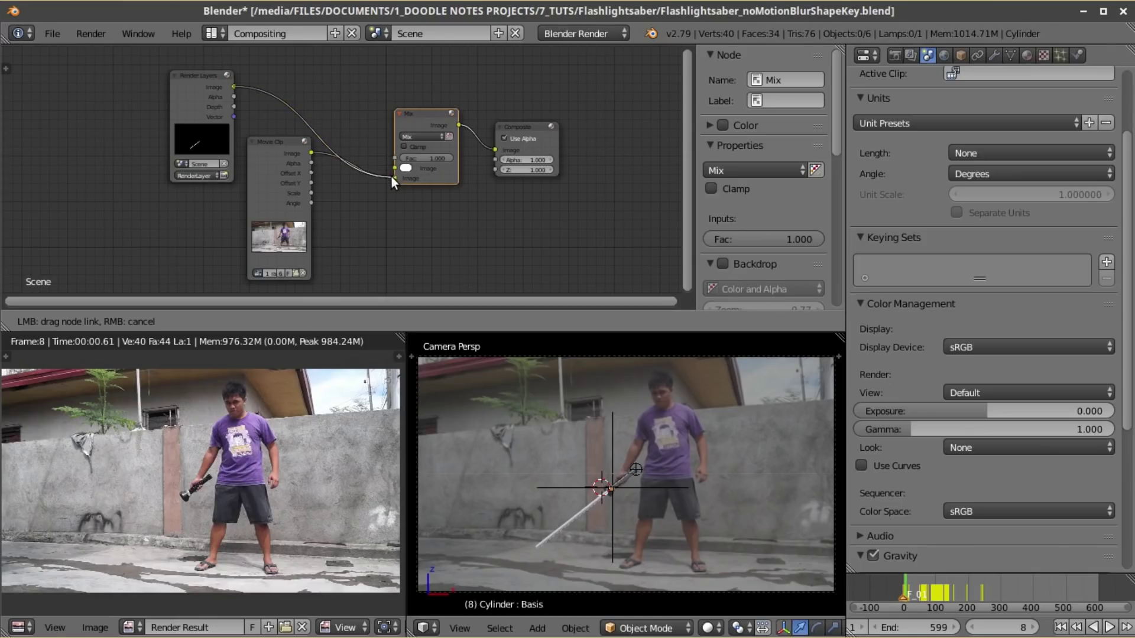
Step: Go to frame 131, where the blade overlaps the arm, and render it
{"action": "left_click_drag", "start_coordinate": [391, 176], "coordinate": [393, 177]}
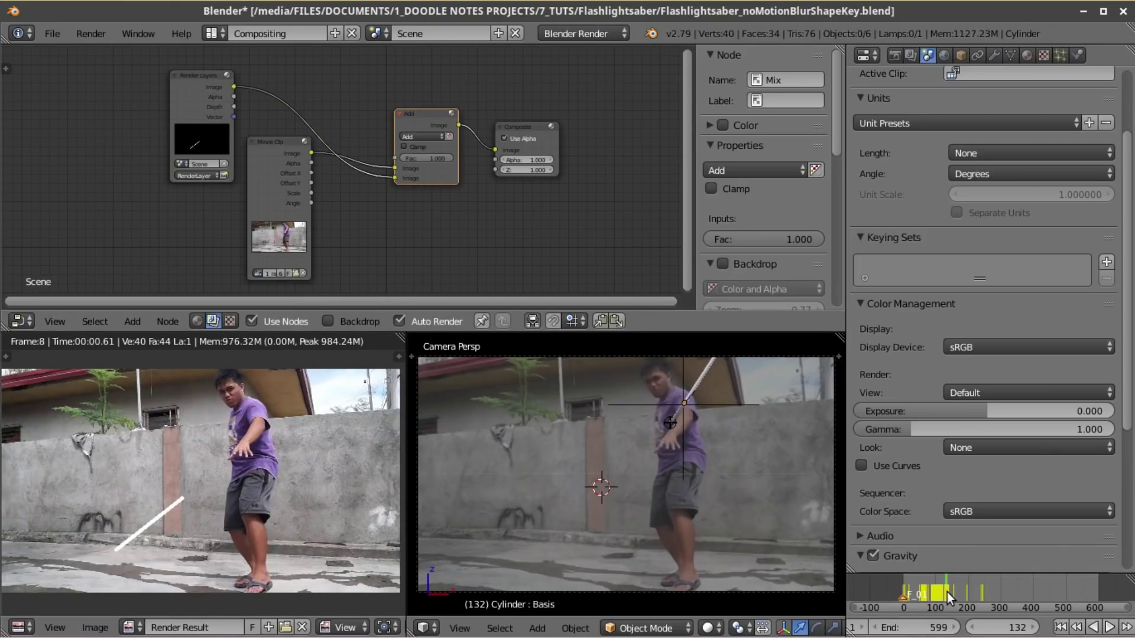
{"action": "key", "text": "Left"}
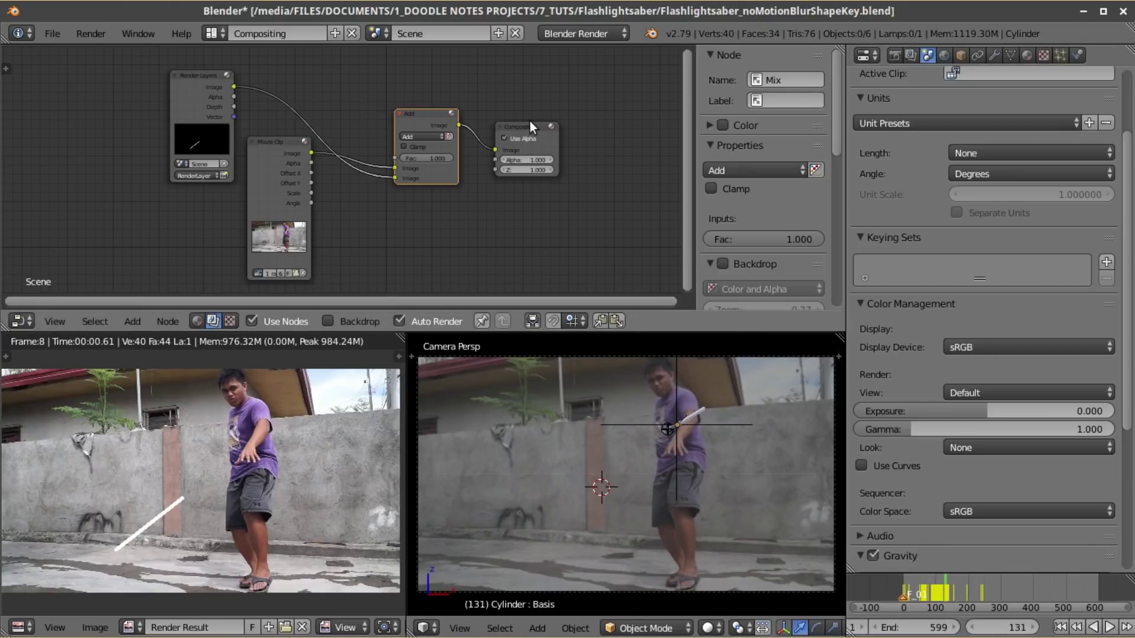
{"action": "key", "text": "F12"}
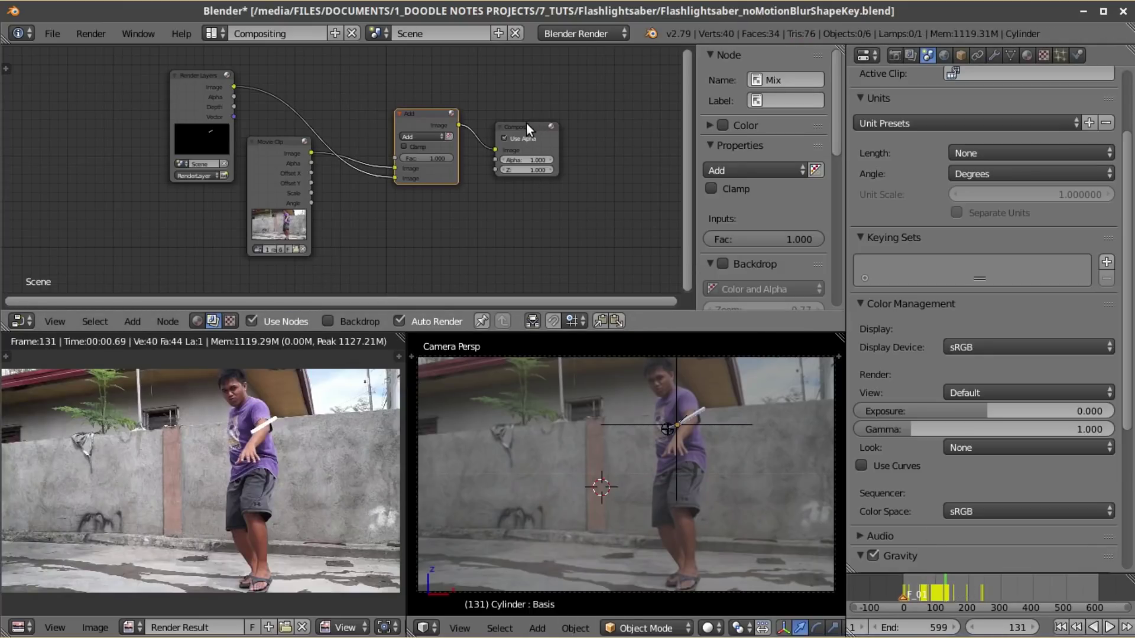
Step: Add a Mask node above the Render Layers node and assign the Saber_Tip mask to it
{"action": "key", "text": "shift+a"}
{"action": "mouse_move", "coordinate": [324, 103]}
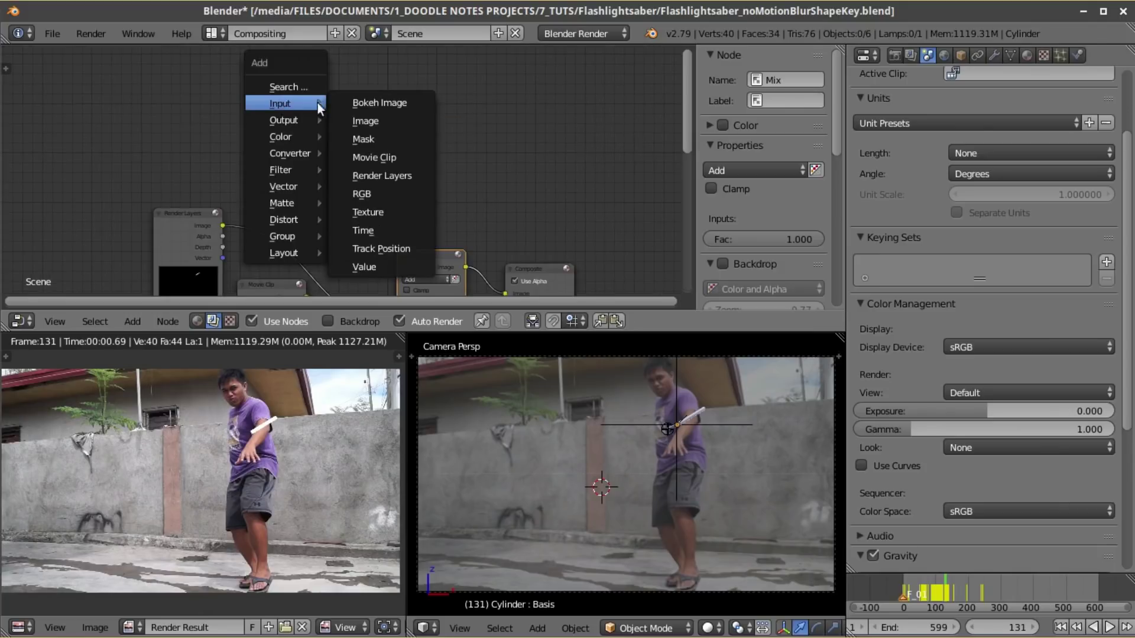
{"action": "left_click", "coordinate": [360, 134]}
{"action": "left_click", "coordinate": [296, 88]}
{"action": "scroll", "coordinate": [301, 102], "scroll_direction": "up", "scroll_amount": 1}
{"action": "left_click", "coordinate": [304, 111]}
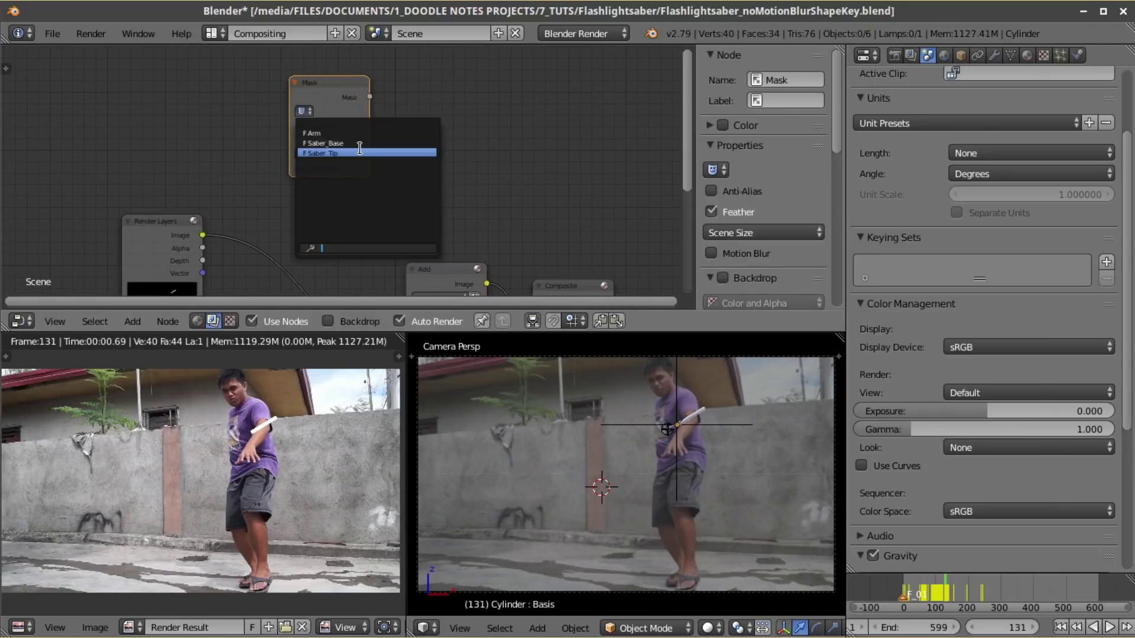
{"action": "left_click", "coordinate": [362, 150]}
Step: Add a second Mask node below the Saber_Tip node and assign the Arm mask to it
{"action": "key", "text": "shift+a"}
{"action": "left_click", "coordinate": [420, 163]}
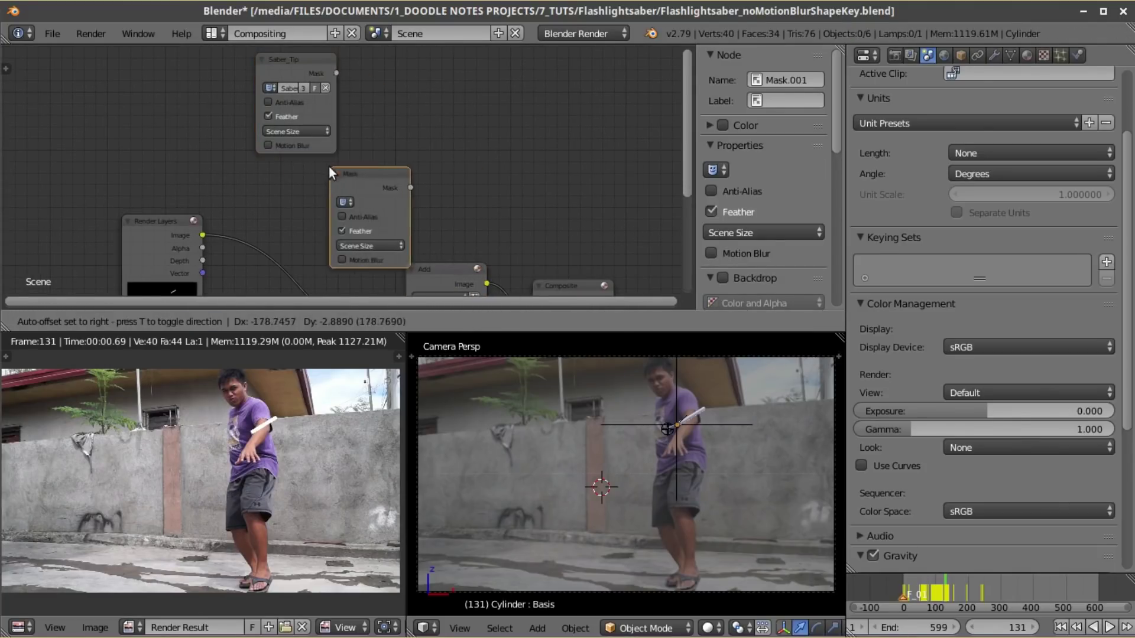
{"action": "left_click", "coordinate": [295, 166]}
{"action": "left_click", "coordinate": [309, 197]}
{"action": "left_click", "coordinate": [337, 221]}
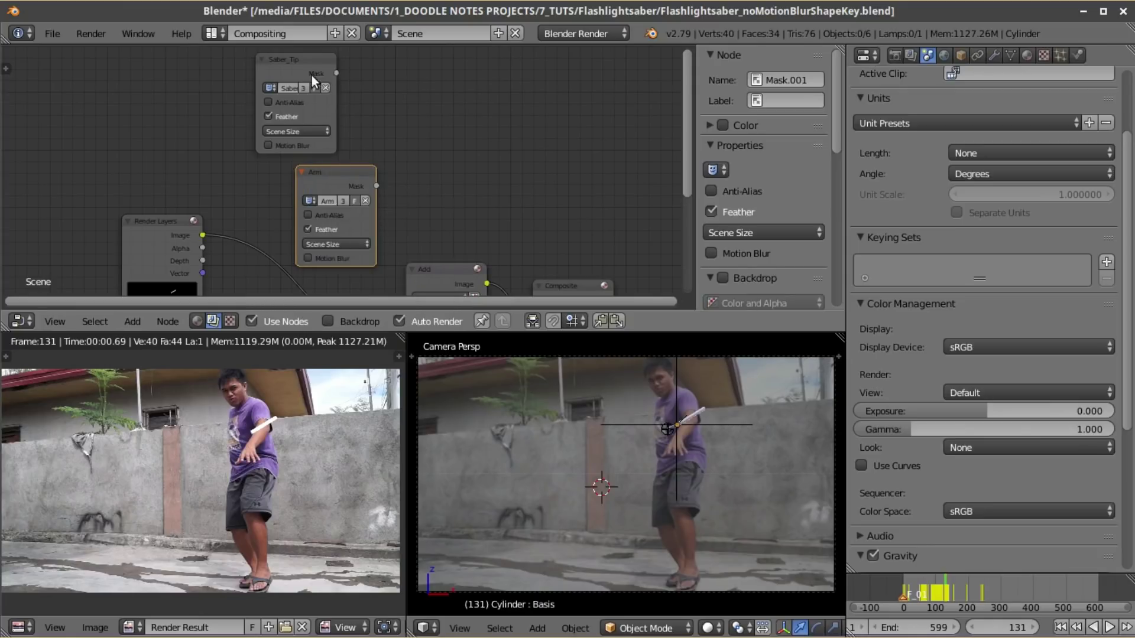
Step: Combine the Saber_Tip and Arm masks in a new Mix node set to Add with Clamp enabled
{"action": "key", "text": "shift+a"}
{"action": "left_click", "coordinate": [567, 311]}
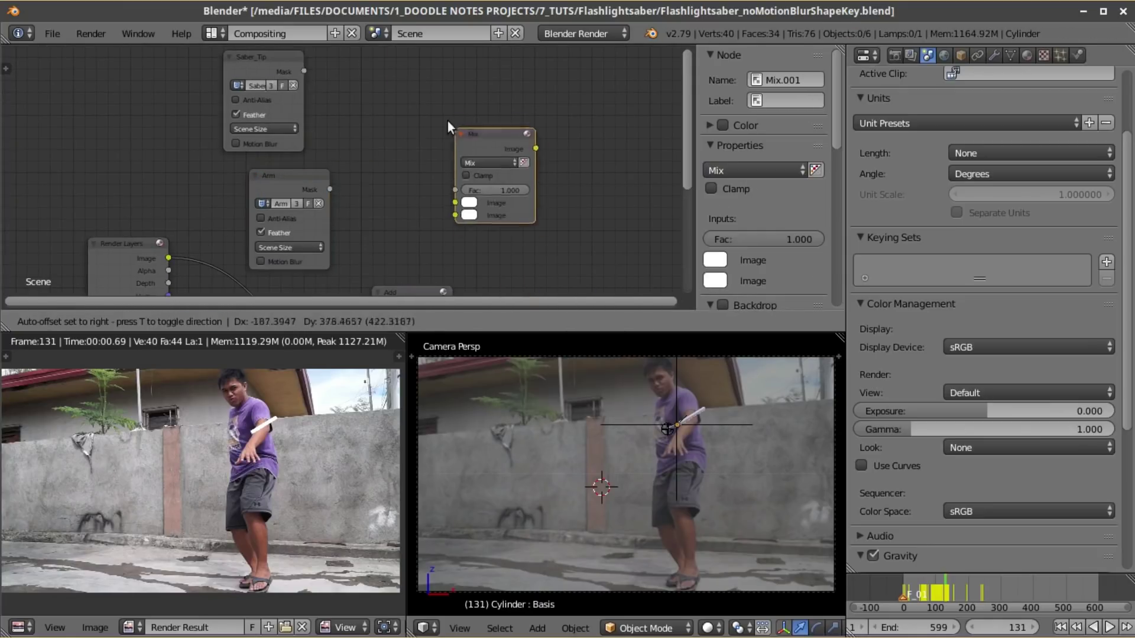
{"action": "left_click", "coordinate": [441, 109]}
{"action": "left_click_drag", "start_coordinate": [304, 71], "coordinate": [431, 189]}
{"action": "left_click_drag", "start_coordinate": [330, 189], "coordinate": [431, 176]}
{"action": "left_click", "coordinate": [469, 137]}
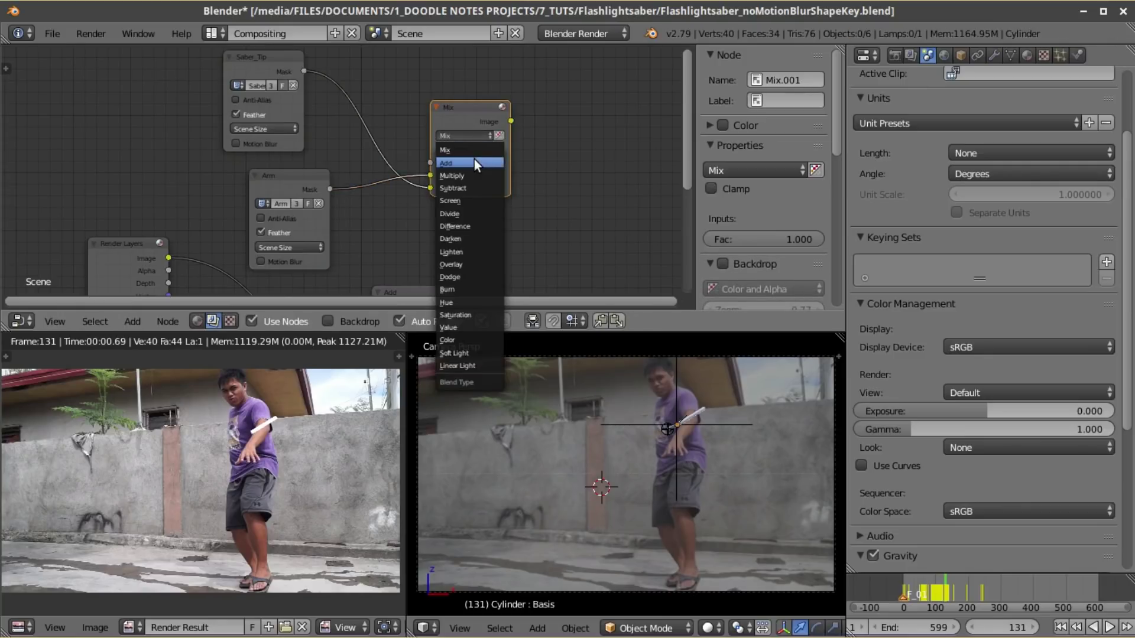
{"action": "left_click", "coordinate": [474, 160]}
{"action": "left_click", "coordinate": [442, 148]}
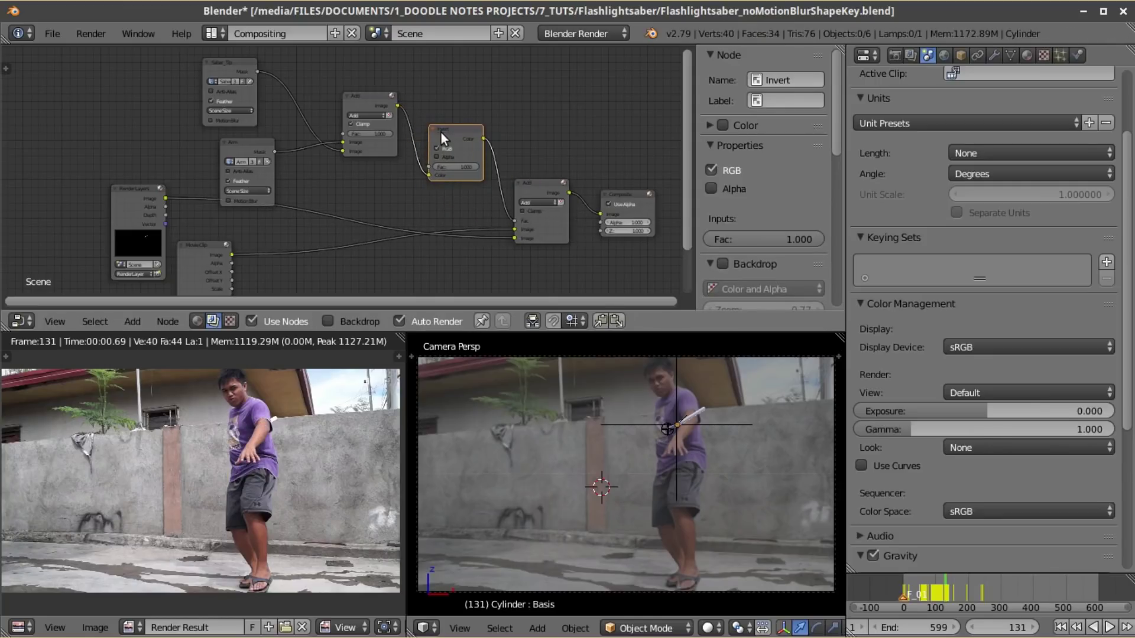
Step: Insert a Blur node after the Invert node in the mask chain
{"action": "key", "text": "shift+a"}
{"action": "mouse_move", "coordinate": [493, 196]}
{"action": "left_click", "coordinate": [599, 215]}
{"action": "left_click", "coordinate": [495, 136]}
{"action": "scroll", "coordinate": [553, 207], "scroll_direction": "up", "scroll_amount": 10}
{"action": "middle_click_drag", "start_coordinate": [552, 207], "coordinate": [423, 208]}
{"action": "scroll", "coordinate": [230, 473], "scroll_direction": "up", "scroll_amount": 6}
{"action": "left_click", "coordinate": [403, 202]}
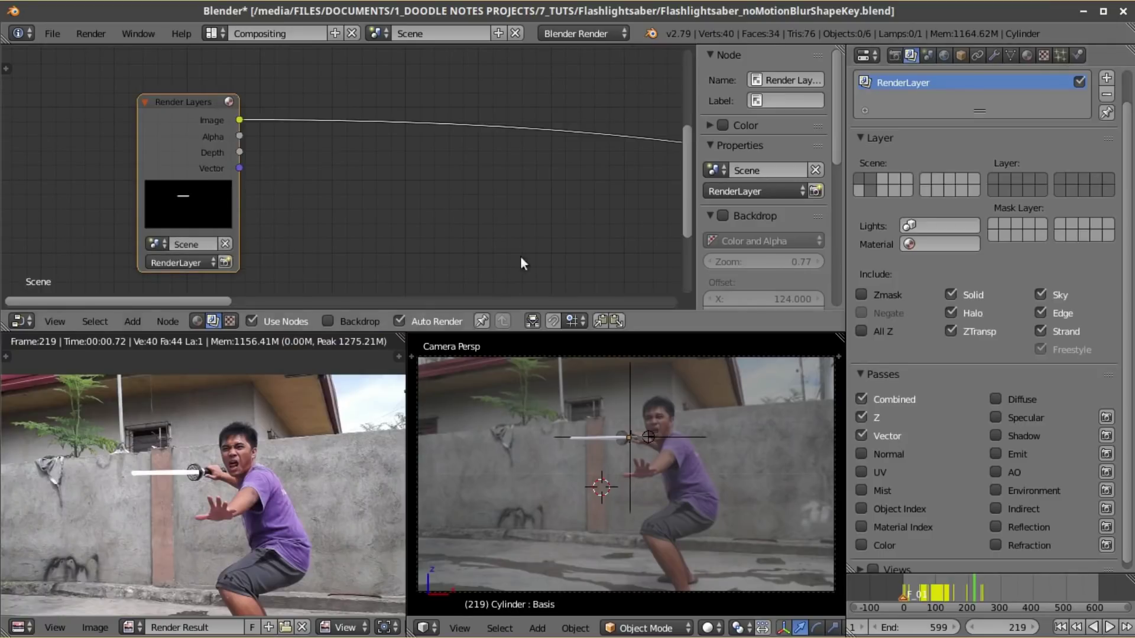
Step: Insert a Vector Blur node after Render Layers and connect Depth to its Z input and Vector to its Speed input
{"action": "key", "text": "shift+a"}
{"action": "mouse_move", "coordinate": [388, 182]}
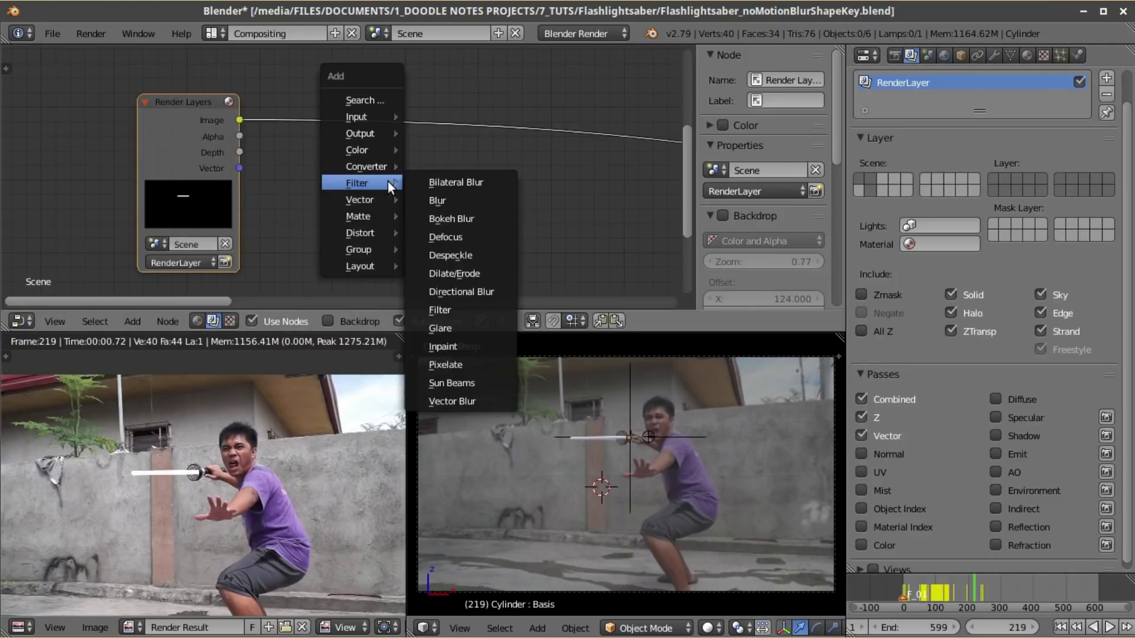
{"action": "left_click", "coordinate": [499, 401]}
{"action": "left_click", "coordinate": [346, 66]}
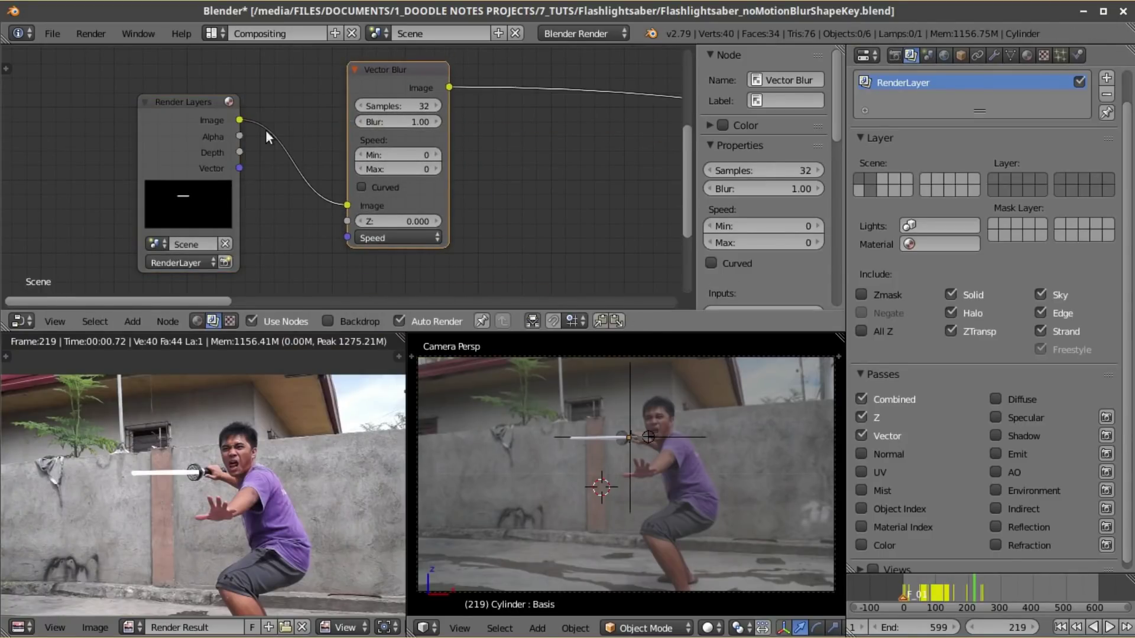
{"action": "left_click_drag", "start_coordinate": [239, 152], "coordinate": [347, 237]}
Step: Go to frame 109 and render it to check the blade's motion blur
{"action": "left_click", "coordinate": [940, 591]}
{"action": "key", "text": "alt+a"}
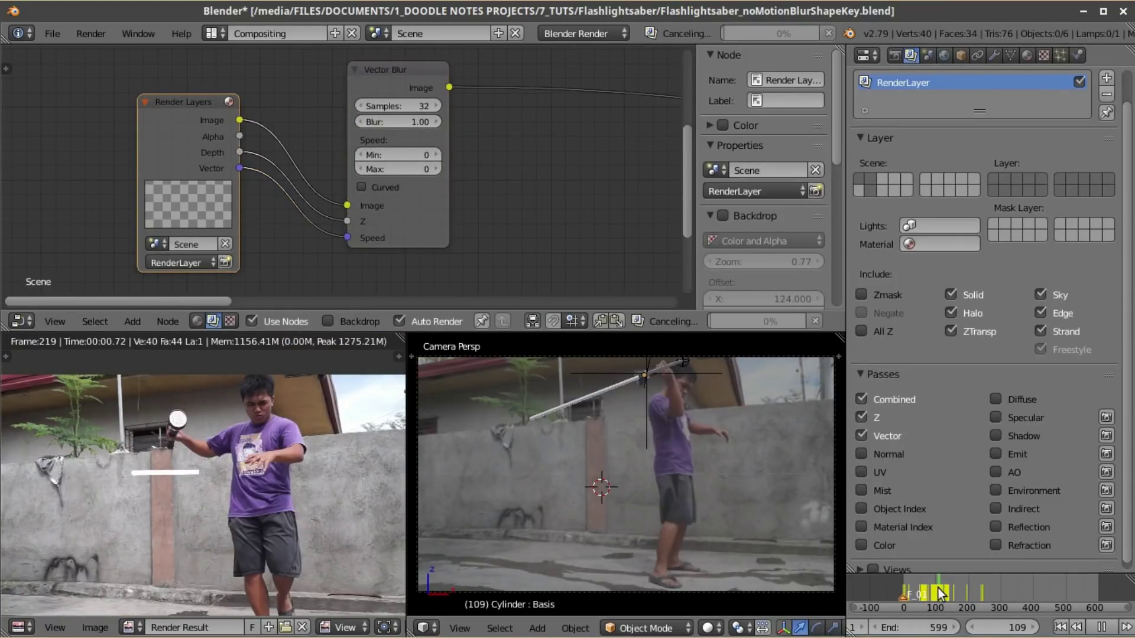
{"action": "key", "text": "F12"}
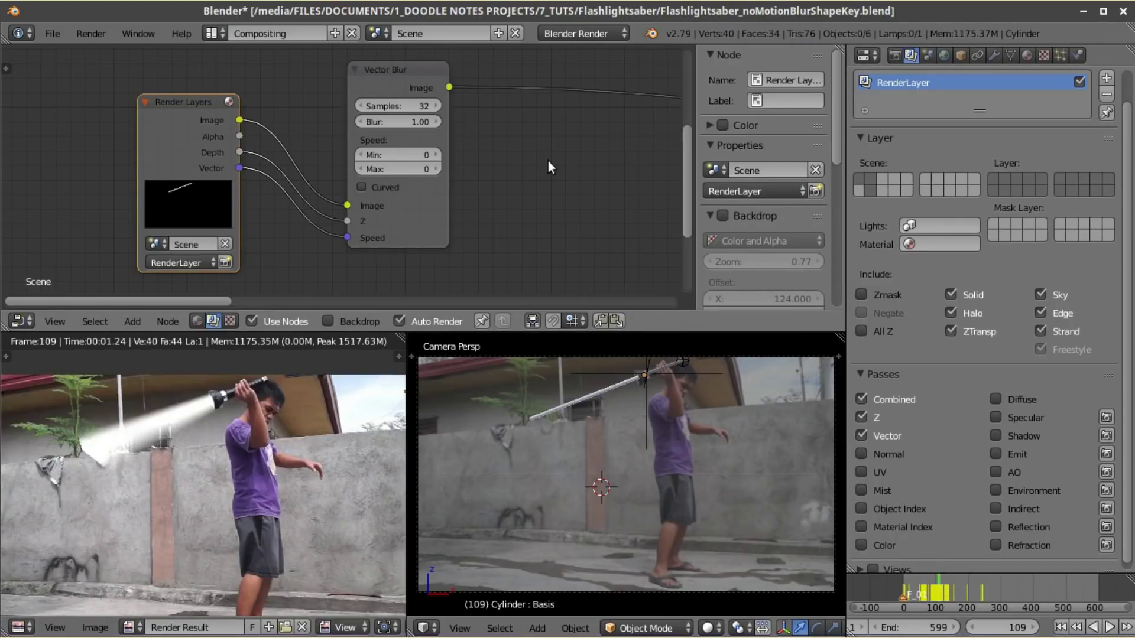
Step: Add a Gaussian Blur node fed by the Vector Blur output and set its X and Y to 10
{"action": "middle_click_drag", "start_coordinate": [550, 170], "coordinate": [316, 206]}
{"action": "scroll", "coordinate": [231, 184], "scroll_direction": "up", "scroll_amount": 1}
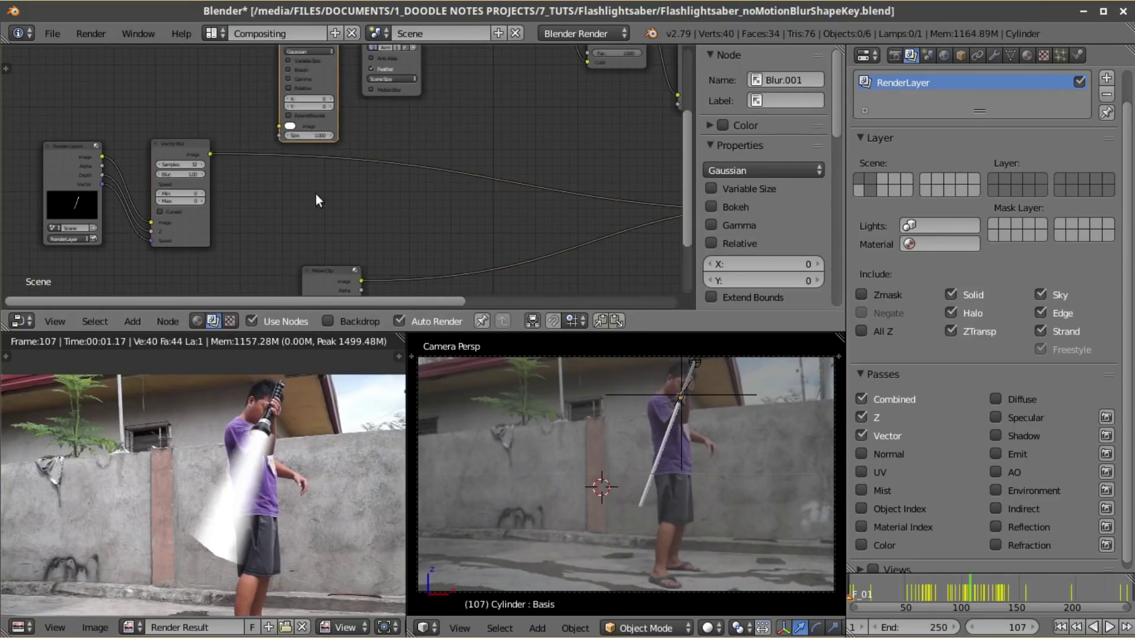
{"action": "key", "text": "shift+a"}
Step: Add an RGB Curves node and feed it from the 50-pixel Blur node
{"action": "key", "text": "shift+a"}
{"action": "mouse_move", "coordinate": [300, 152]}
{"action": "left_click", "coordinate": [408, 168]}
{"action": "left_click", "coordinate": [277, 200]}
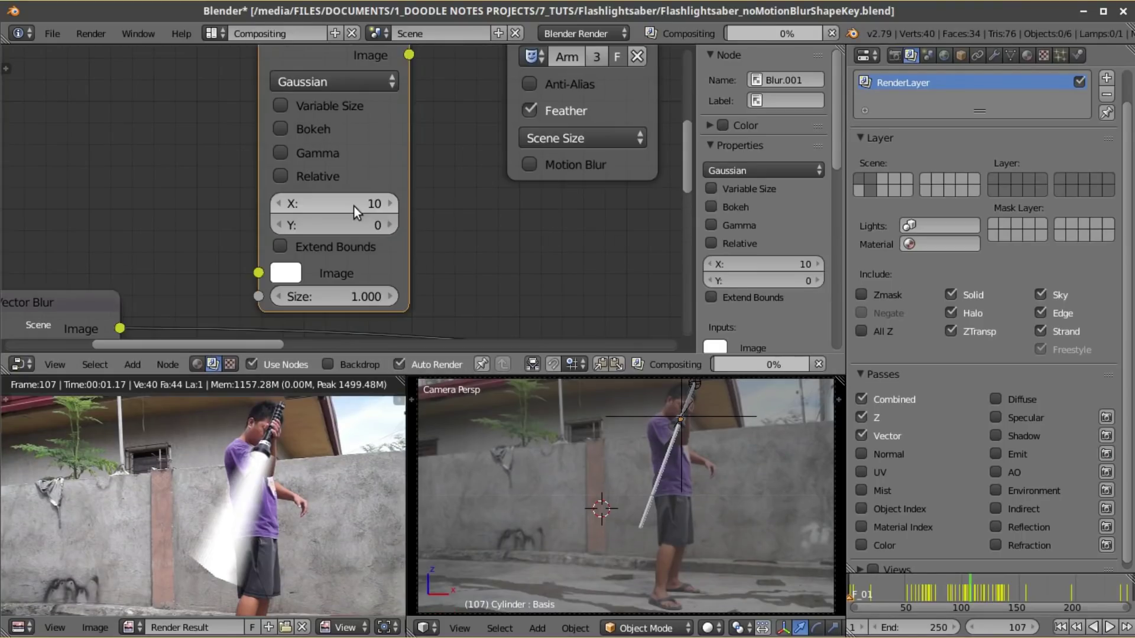
{"action": "left_click", "coordinate": [347, 224]}
{"action": "type", "text": "10"}
{"action": "key", "text": "Return"}
Step: Set up a second Gaussian Blur node fed by the Vector Blur, with X and Y set to 50
{"action": "scroll", "coordinate": [340, 225], "scroll_direction": "down", "scroll_amount": 4}
{"action": "middle_click_drag", "start_coordinate": [342, 245], "coordinate": [353, 99]}
{"action": "scroll", "coordinate": [377, 285], "scroll_direction": "up", "scroll_amount": 5}
{"action": "middle_click_drag", "start_coordinate": [378, 285], "coordinate": [381, 180]}
{"action": "left_click", "coordinate": [373, 184]}
{"action": "type", "text": "50"}
{"action": "key", "text": "Return"}
{"action": "left_click", "coordinate": [361, 206]}
{"action": "type", "text": "50"}
{"action": "key", "text": "Return"}
{"action": "key", "text": "Home"}
{"action": "key", "text": "shift+a"}
{"action": "mouse_move", "coordinate": [363, 201]}
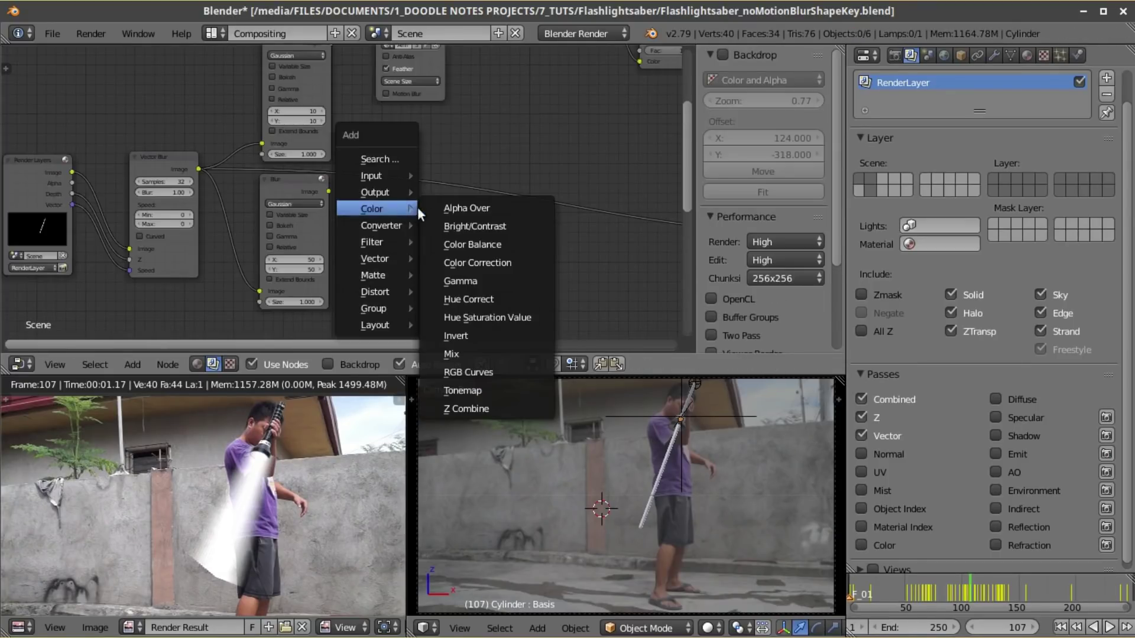
{"action": "left_click", "coordinate": [506, 370]}
{"action": "left_click", "coordinate": [370, 212]}
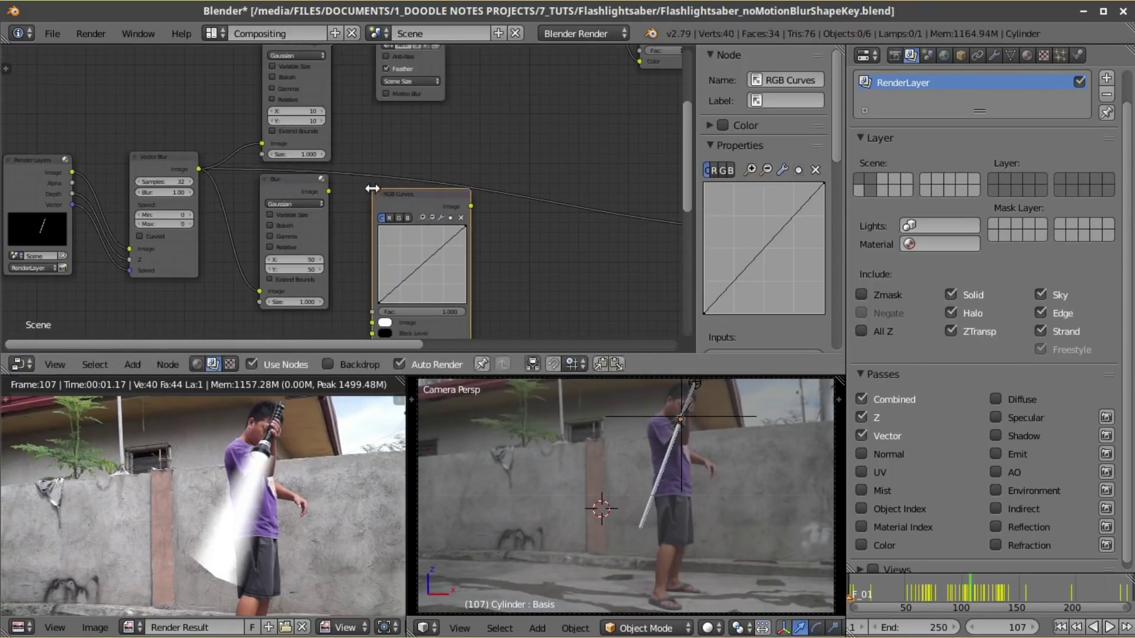
{"action": "middle_click_drag", "start_coordinate": [354, 221], "coordinate": [340, 181]}
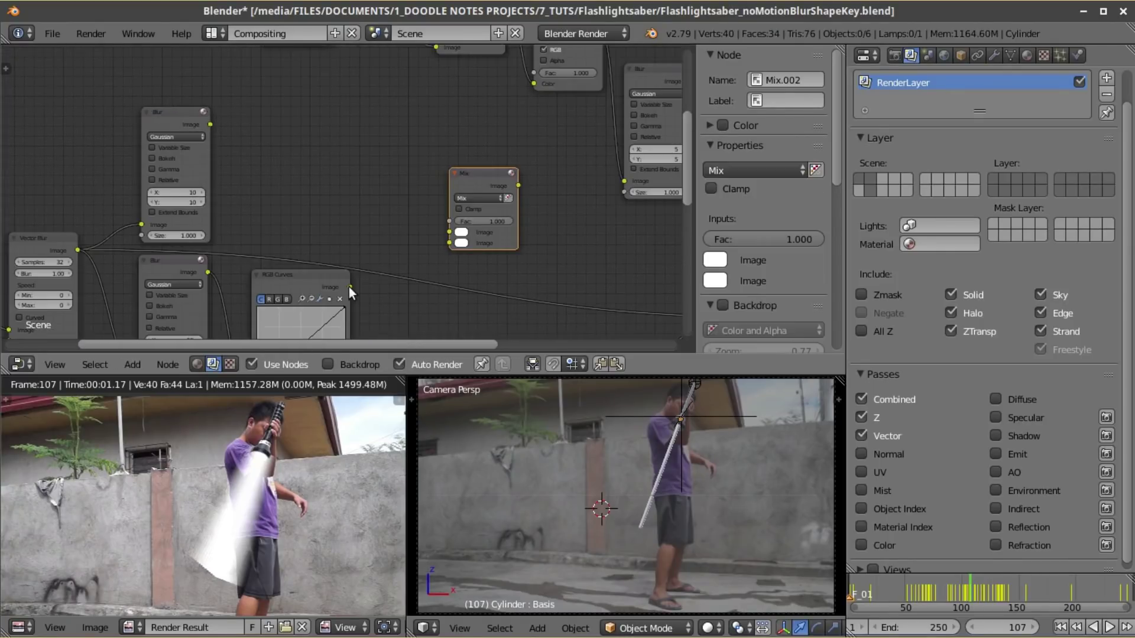
Step: Combine the RGB Curves and 10-pixel Blur outputs in a Mix node set to Add and link it to the final Add node
{"action": "left_click_drag", "start_coordinate": [350, 286], "coordinate": [449, 232]}
{"action": "left_click_drag", "start_coordinate": [210, 124], "coordinate": [448, 243]}
{"action": "left_click", "coordinate": [479, 199]}
{"action": "left_click", "coordinate": [498, 225]}
{"action": "middle_click_drag", "start_coordinate": [559, 242], "coordinate": [349, 198]}
{"action": "left_click_drag", "start_coordinate": [309, 142], "coordinate": [583, 262]}
Step: Go to frame 6 and render it to check the blade's glow up close
{"action": "scroll", "coordinate": [380, 241], "scroll_direction": "down", "scroll_amount": 2}
{"action": "left_click", "coordinate": [994, 627]}
{"action": "type", "text": "6"}
{"action": "key", "text": "Return"}
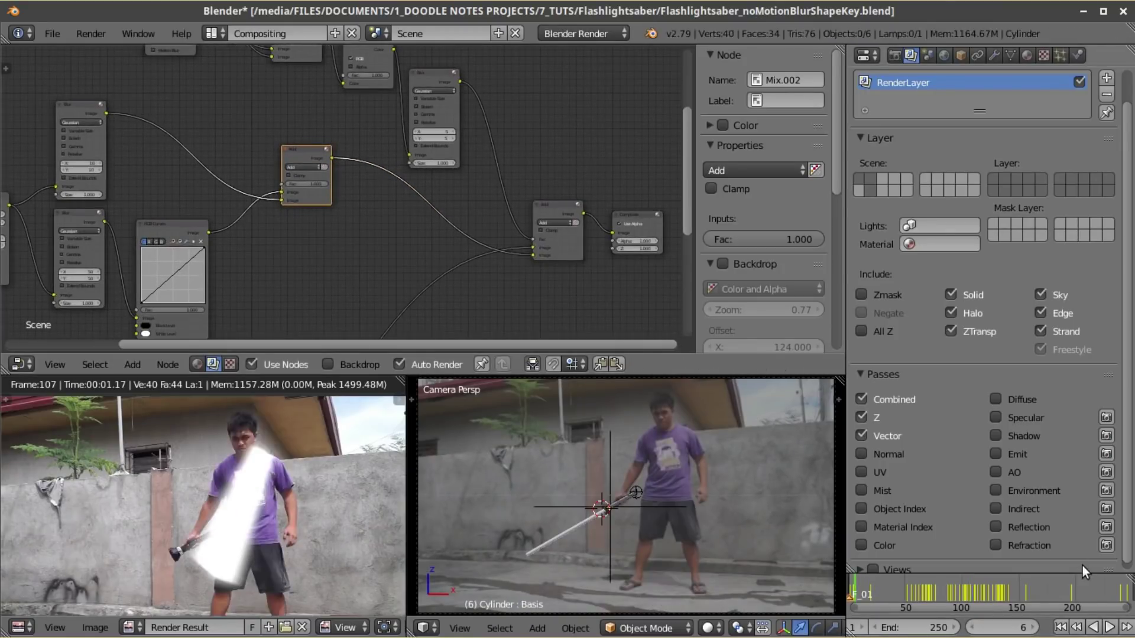
{"action": "key", "text": "F12"}
{"action": "scroll", "coordinate": [147, 565], "scroll_direction": "up", "scroll_amount": 5}
{"action": "middle_click_drag", "start_coordinate": [147, 565], "coordinate": [285, 440]}
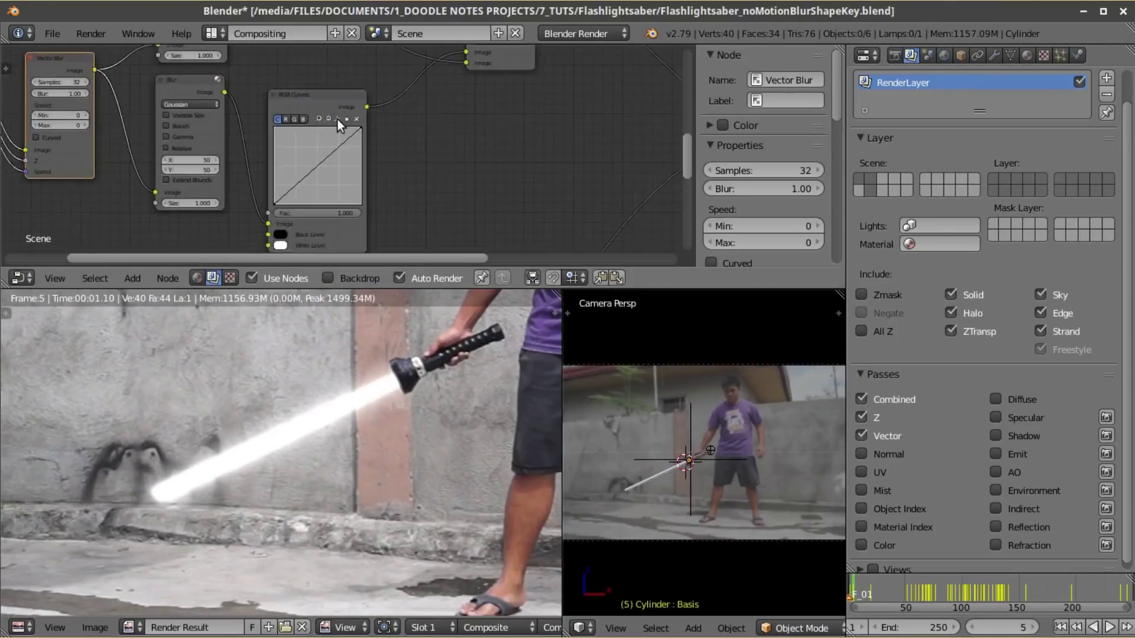
Step: Try a red glow by raising the red channel curve to X 0.35, Y 0.6625 in the RGB Curves node, and delete the point
{"action": "left_click", "coordinate": [331, 71]}
{"action": "scroll", "coordinate": [312, 141], "scroll_direction": "up", "scroll_amount": 2}
{"action": "scroll", "coordinate": [312, 141], "scroll_direction": "up", "scroll_amount": 1}
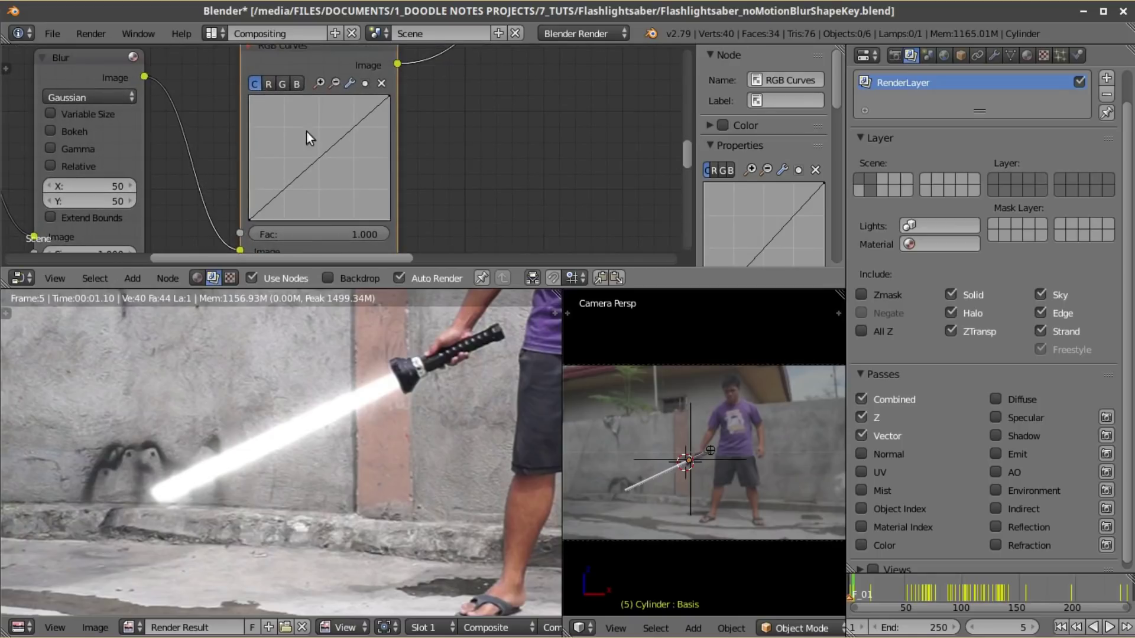
{"action": "left_click", "coordinate": [292, 84]}
{"action": "left_click_drag", "start_coordinate": [312, 165], "coordinate": [298, 140]}
{"action": "left_click", "coordinate": [270, 88]}
{"action": "left_click", "coordinate": [293, 84]}
{"action": "left_click", "coordinate": [269, 84]}
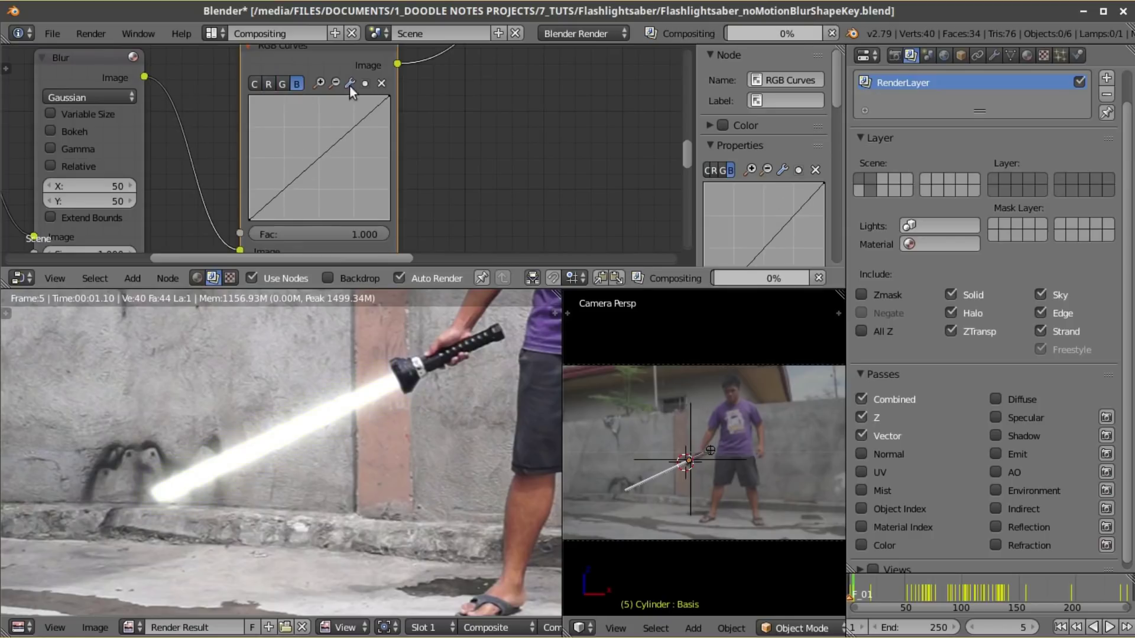
{"action": "left_click_drag", "start_coordinate": [314, 162], "coordinate": [296, 137]}
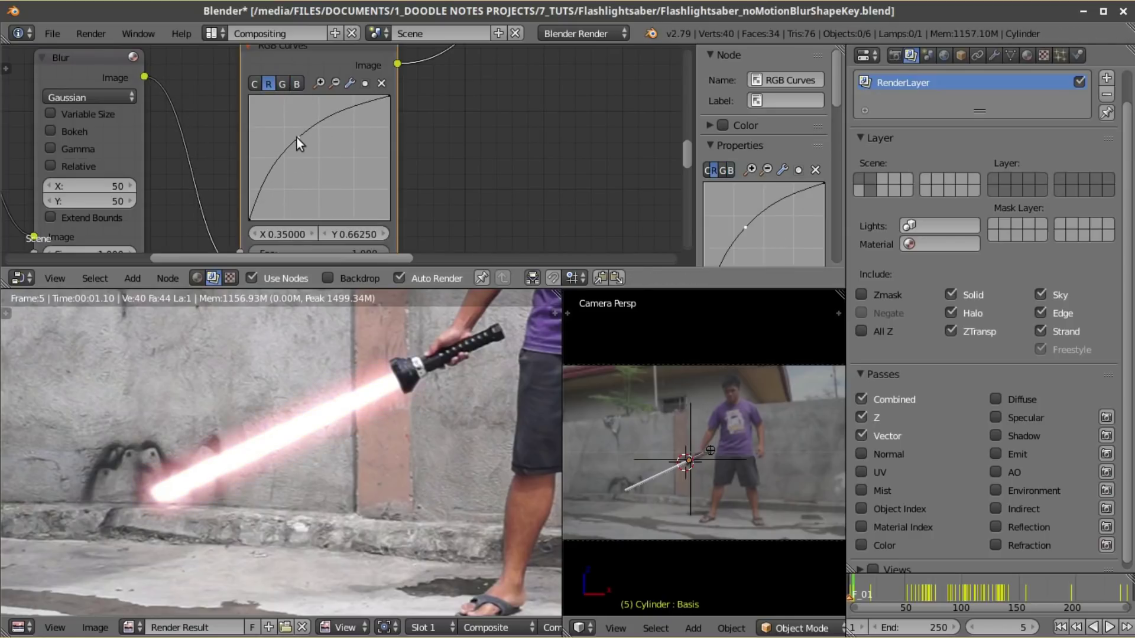
{"action": "left_click", "coordinate": [386, 84]}
Step: Try a green glow by raising the middle of the green channel curve, and delete the added point
{"action": "left_click", "coordinate": [282, 84]}
{"action": "left_click_drag", "start_coordinate": [316, 167], "coordinate": [296, 137]}
{"action": "left_click", "coordinate": [381, 83]}
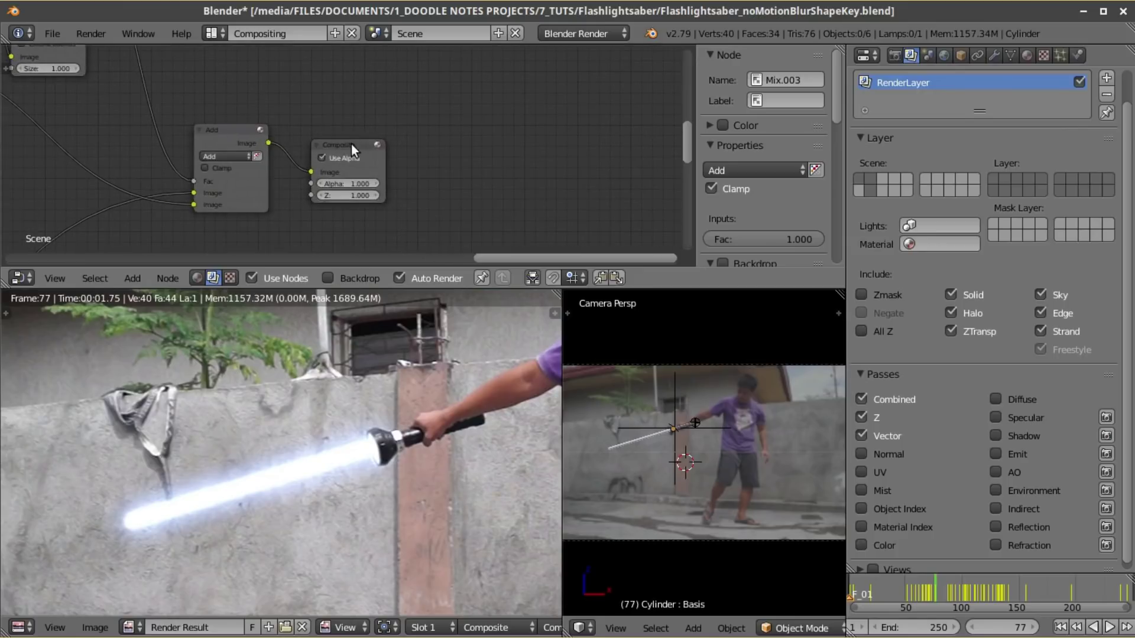
Step: Insert a Glare node between the final Add node and the Composite node
{"action": "left_click_drag", "start_coordinate": [351, 144], "coordinate": [572, 148]}
{"action": "key", "text": "shift+a"}
{"action": "left_click", "coordinate": [404, 367]}
{"action": "left_click", "coordinate": [281, 79]}
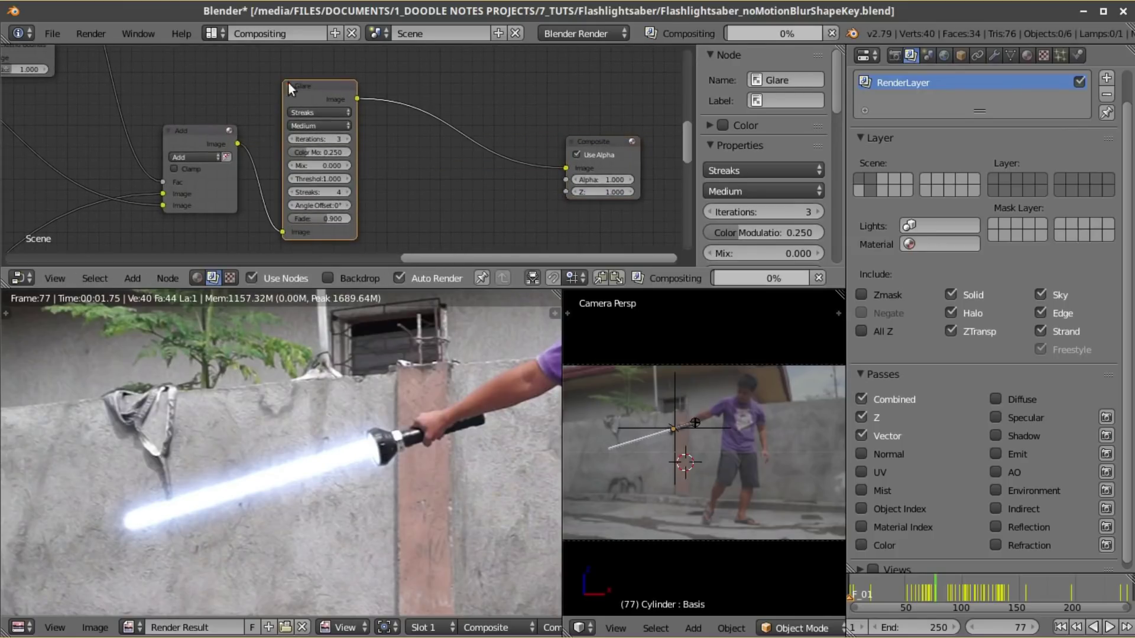
Step: Insert a Lens Distortion node between the Glare and Composite nodes
{"action": "scroll", "coordinate": [356, 203], "scroll_direction": "down", "scroll_amount": 1}
{"action": "key", "text": "shift+a"}
{"action": "mouse_move", "coordinate": [355, 256]}
{"action": "left_click", "coordinate": [449, 333]}
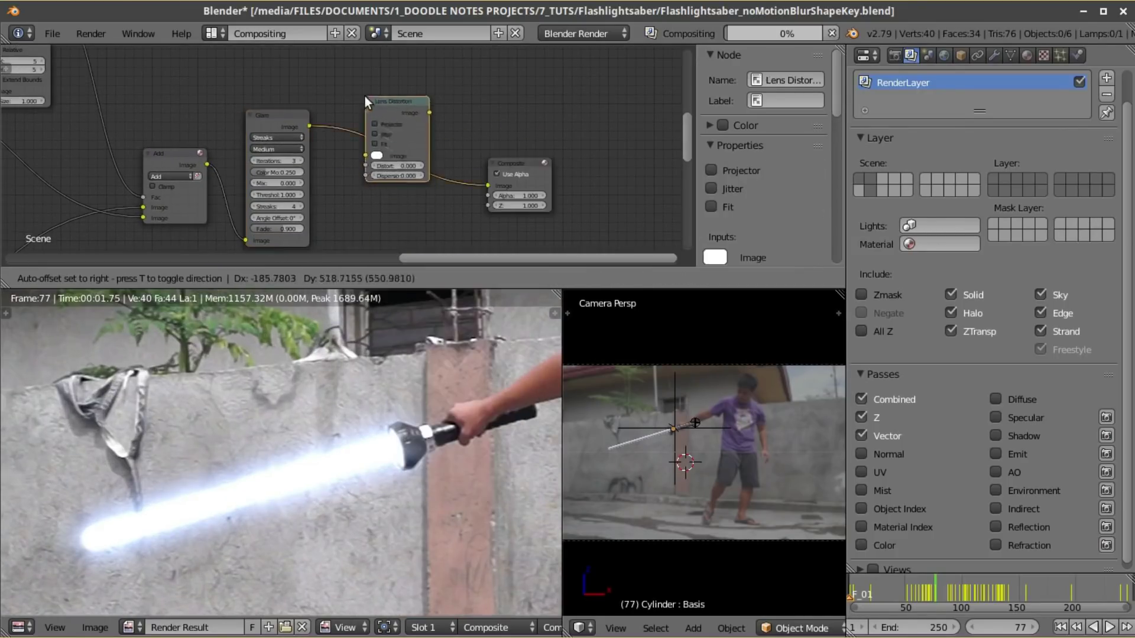
{"action": "left_click", "coordinate": [367, 98]}
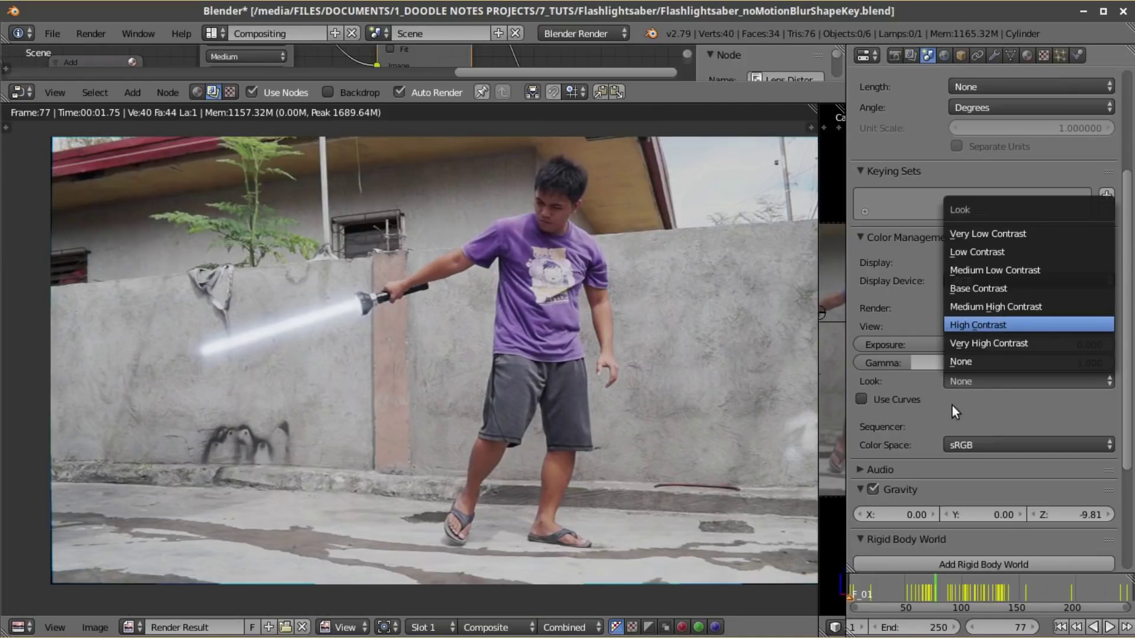
{"action": "key", "text": "Return"}
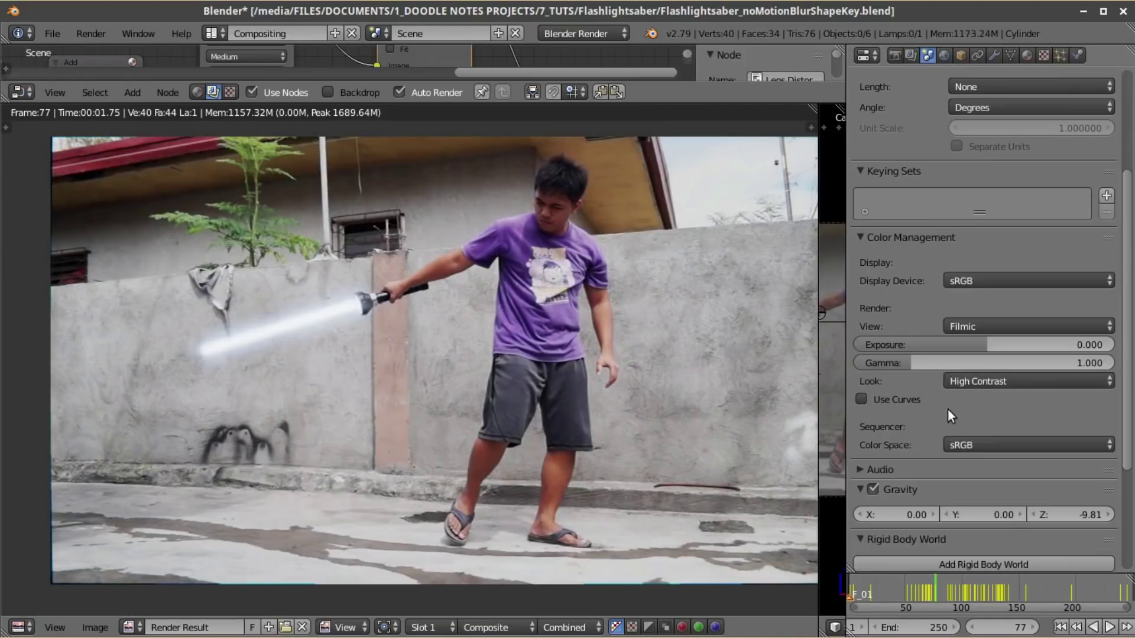
Step: Enable Use Curves in the scene's Color Management and narrow the render view to give the 3D viewport more room
{"action": "left_click", "coordinate": [863, 400]}
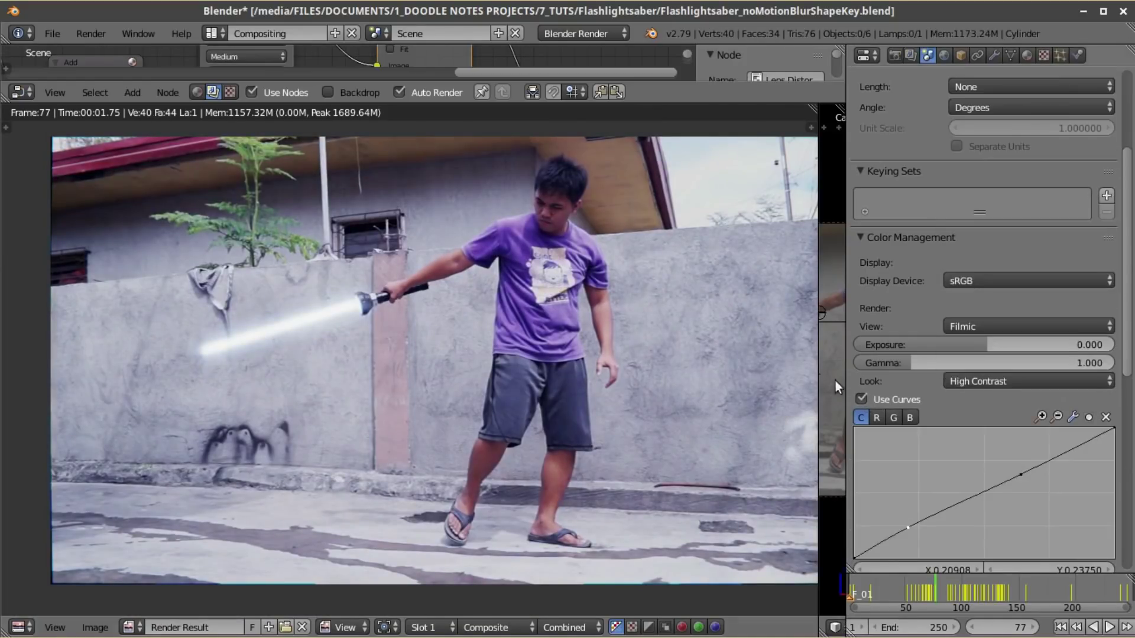
{"action": "scroll", "coordinate": [588, 308], "scroll_direction": "down", "scroll_amount": 1}
{"action": "middle_click_drag", "start_coordinate": [589, 309], "coordinate": [564, 310]}
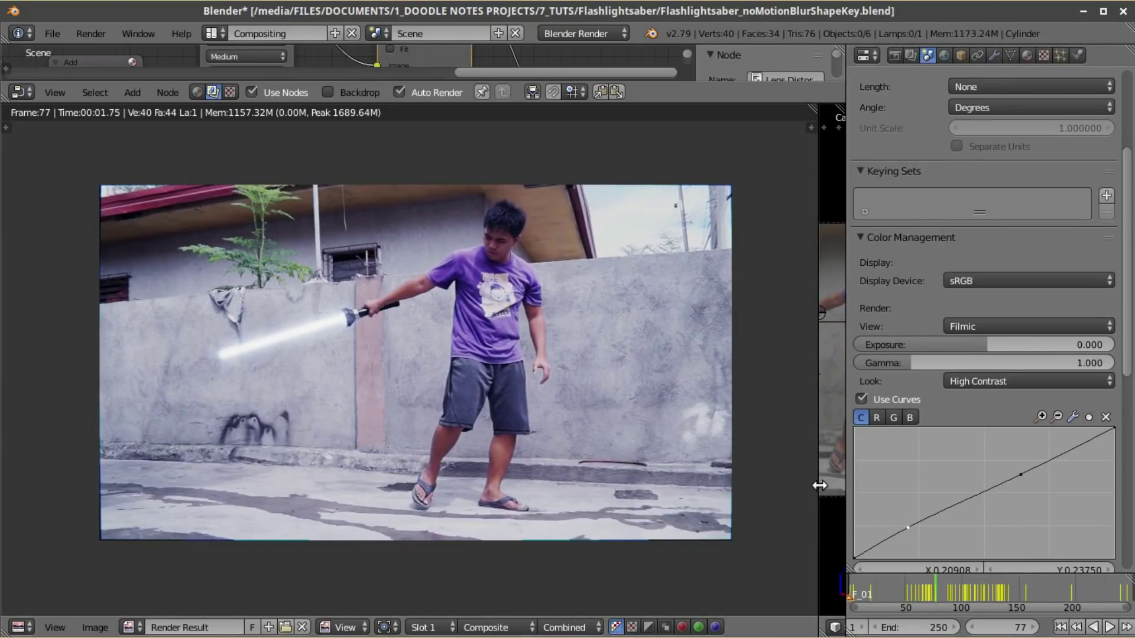
{"action": "left_click_drag", "start_coordinate": [820, 482], "coordinate": [664, 479]}
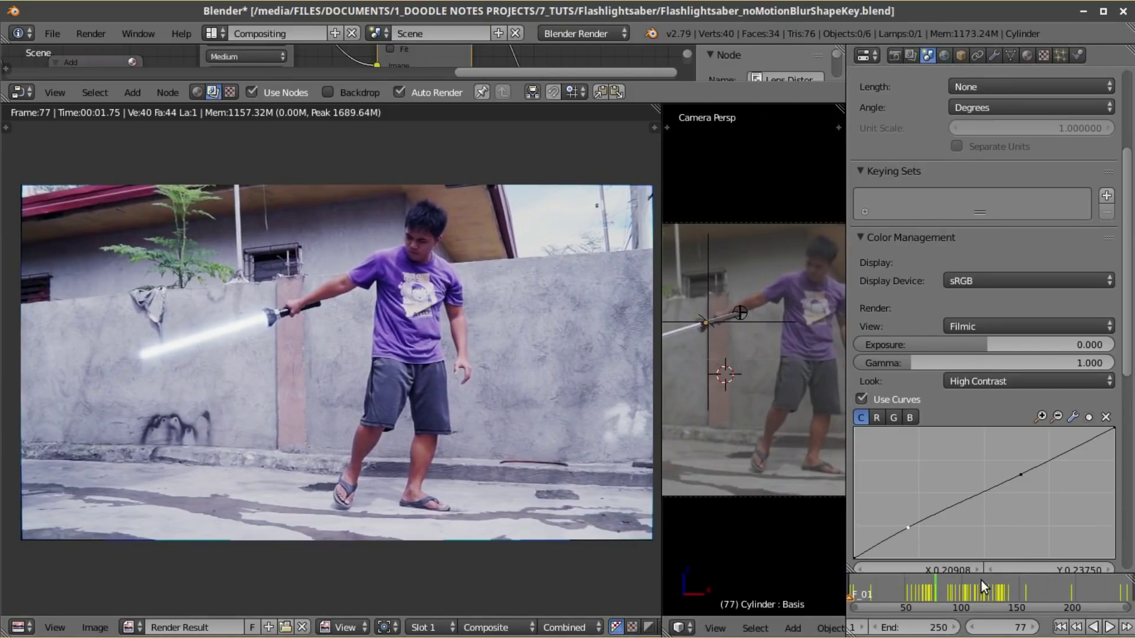